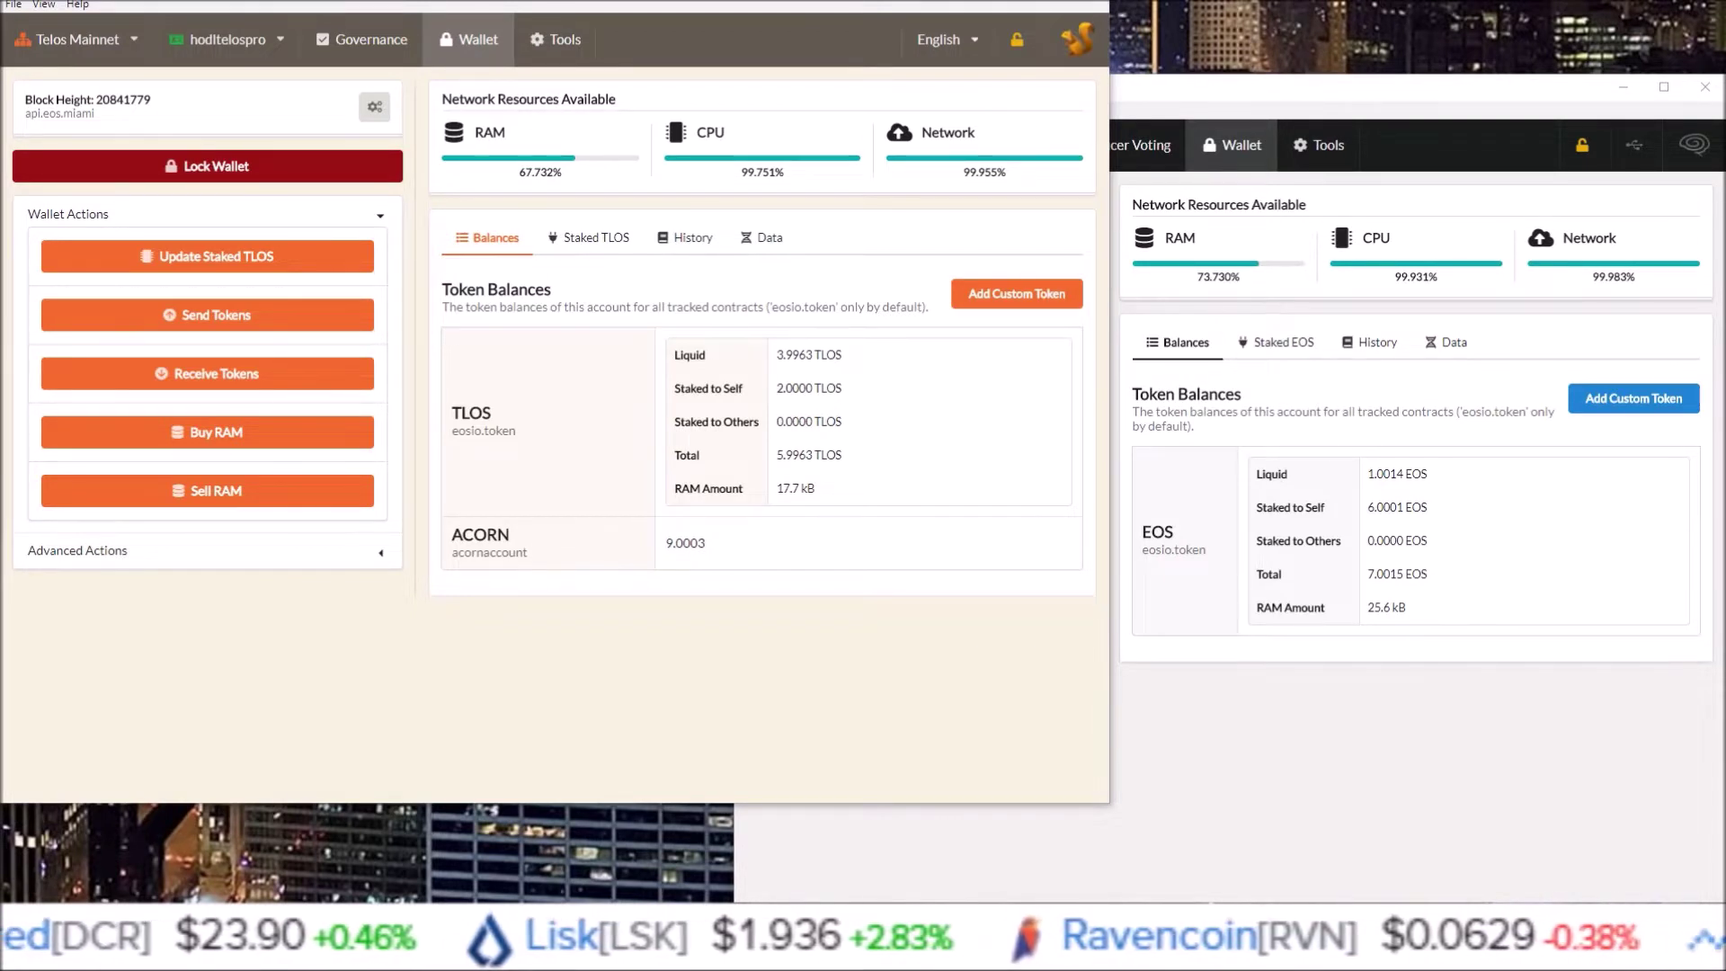
# Bring the Telos wallet forward, glance at Airdrops / Custom Tokens, then return to balances.
pyautogui.click(1185, 99)
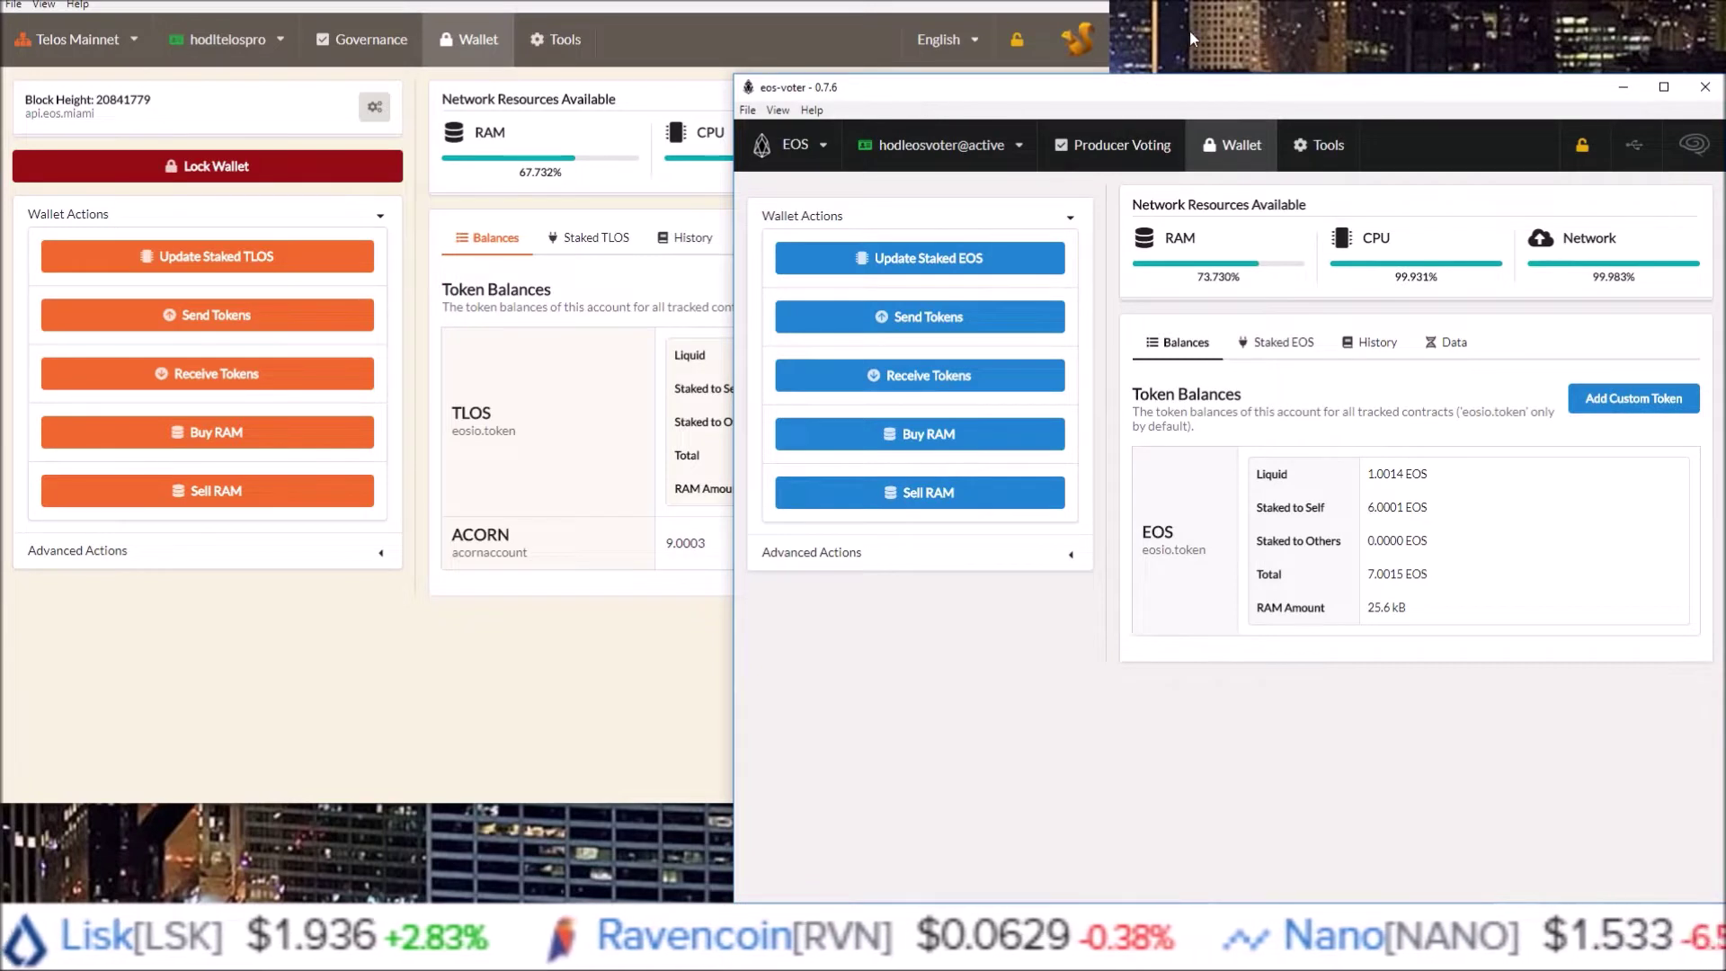
pyautogui.click(644, 244)
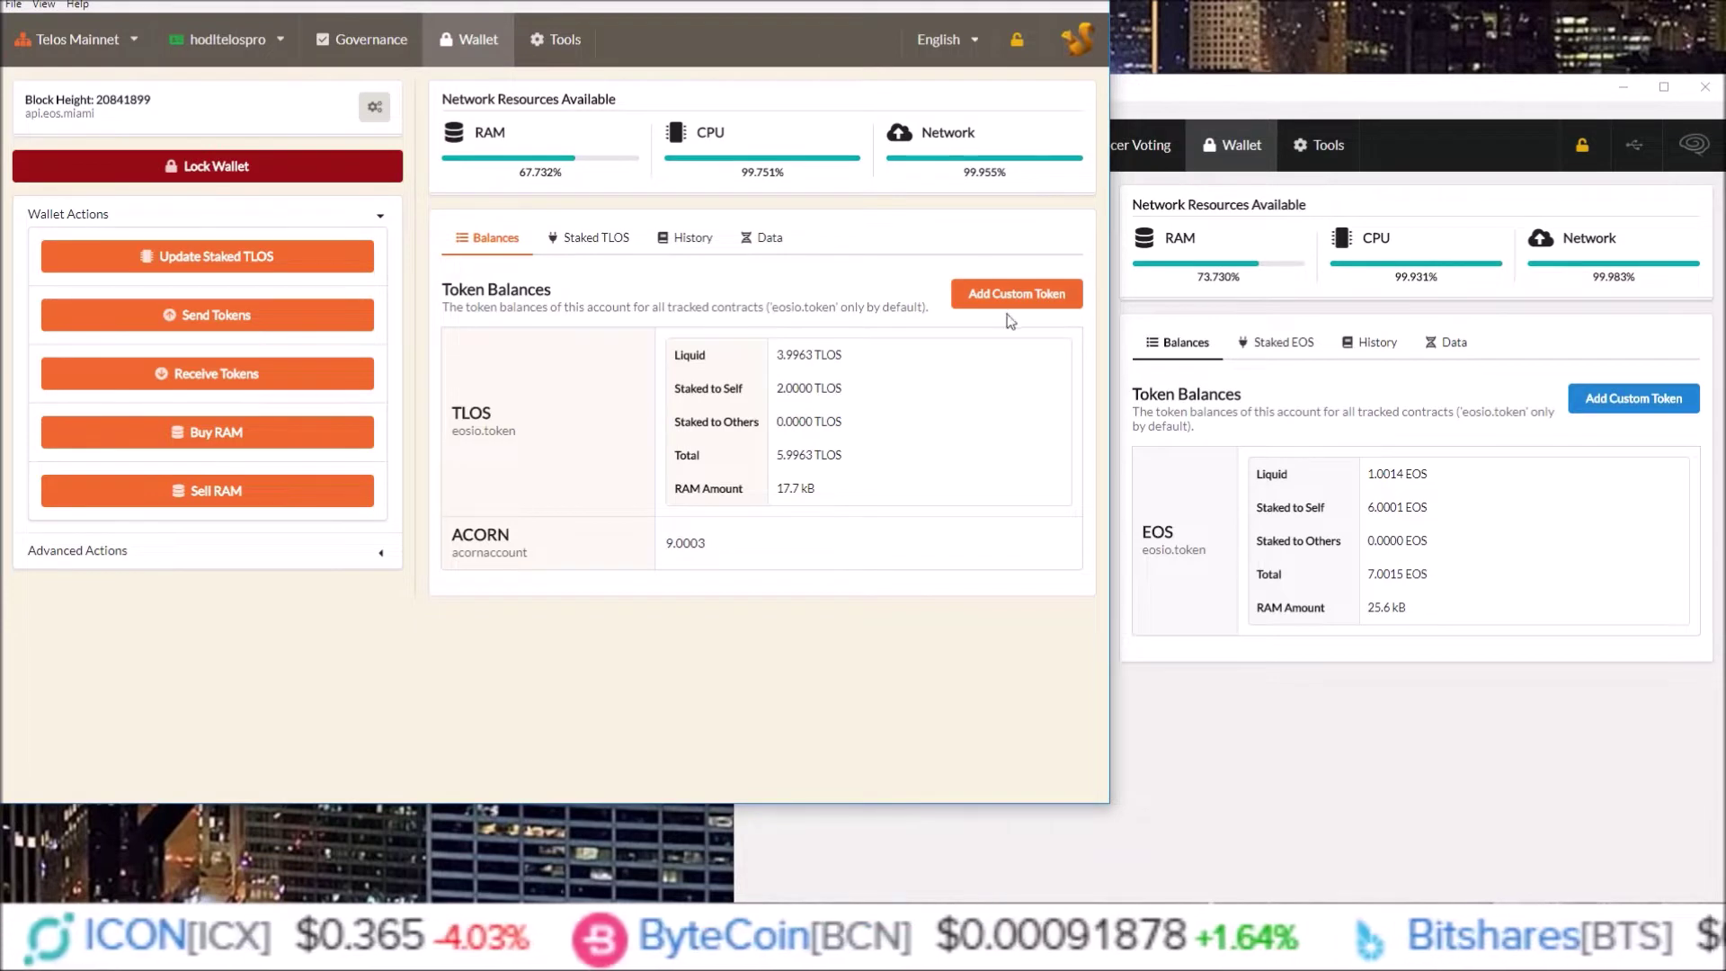
pyautogui.moveTo(1005, 291)
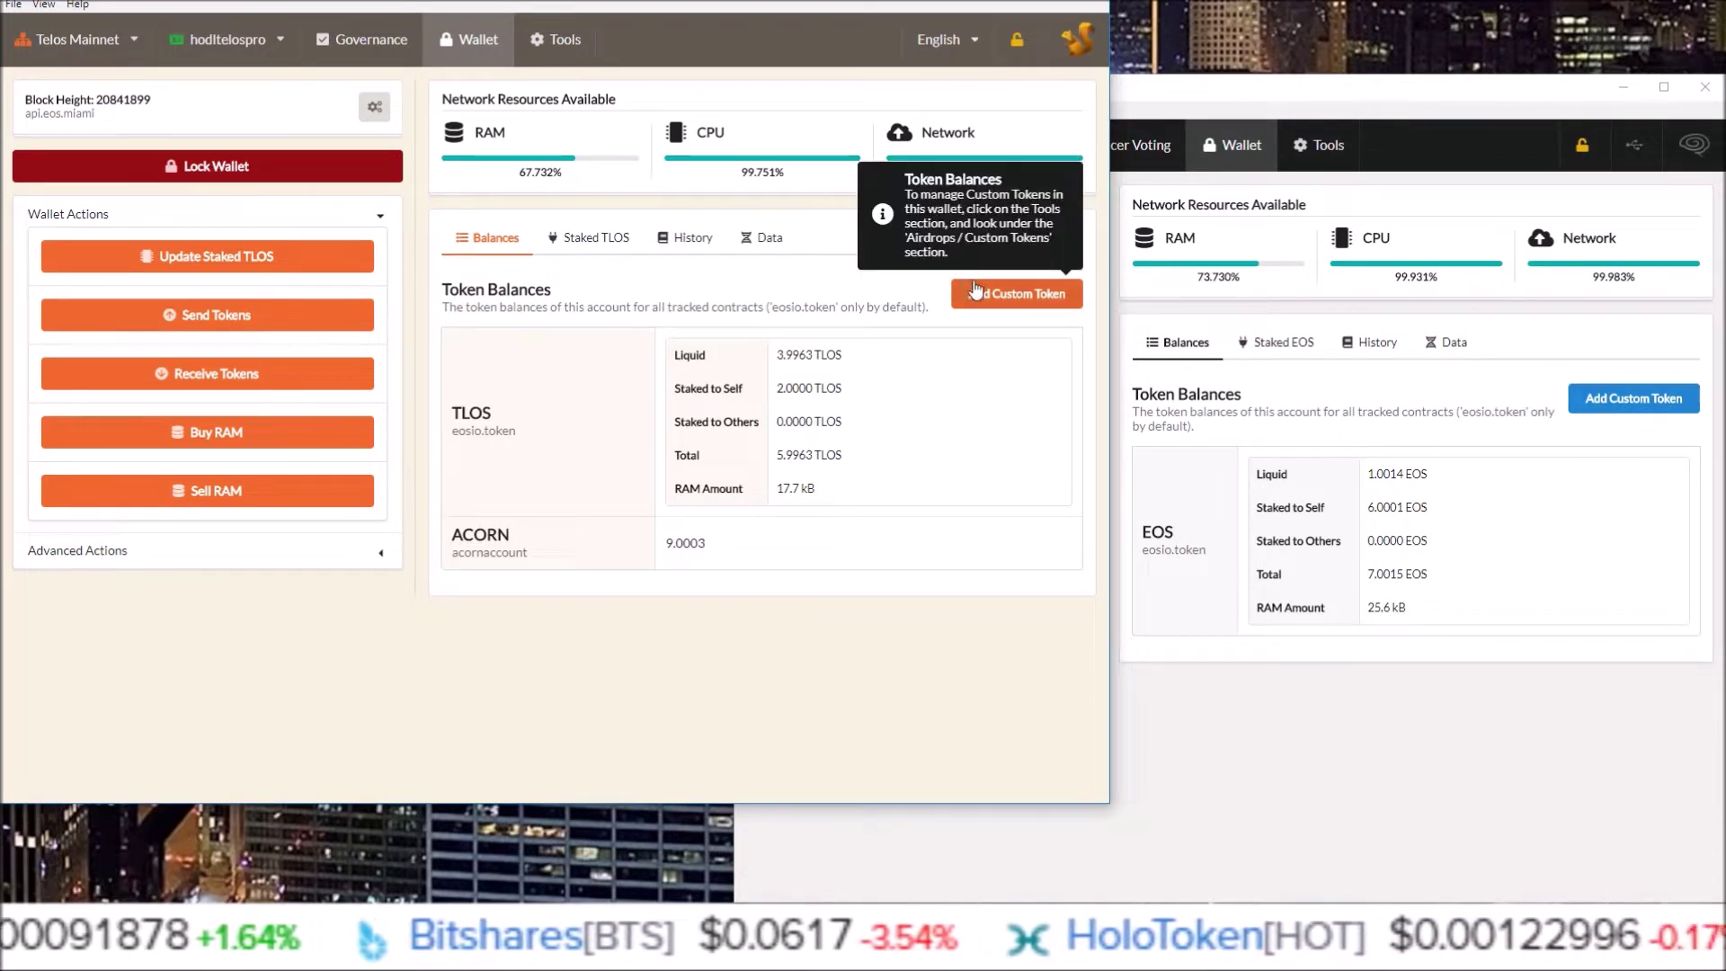
pyautogui.moveTo(1062, 303)
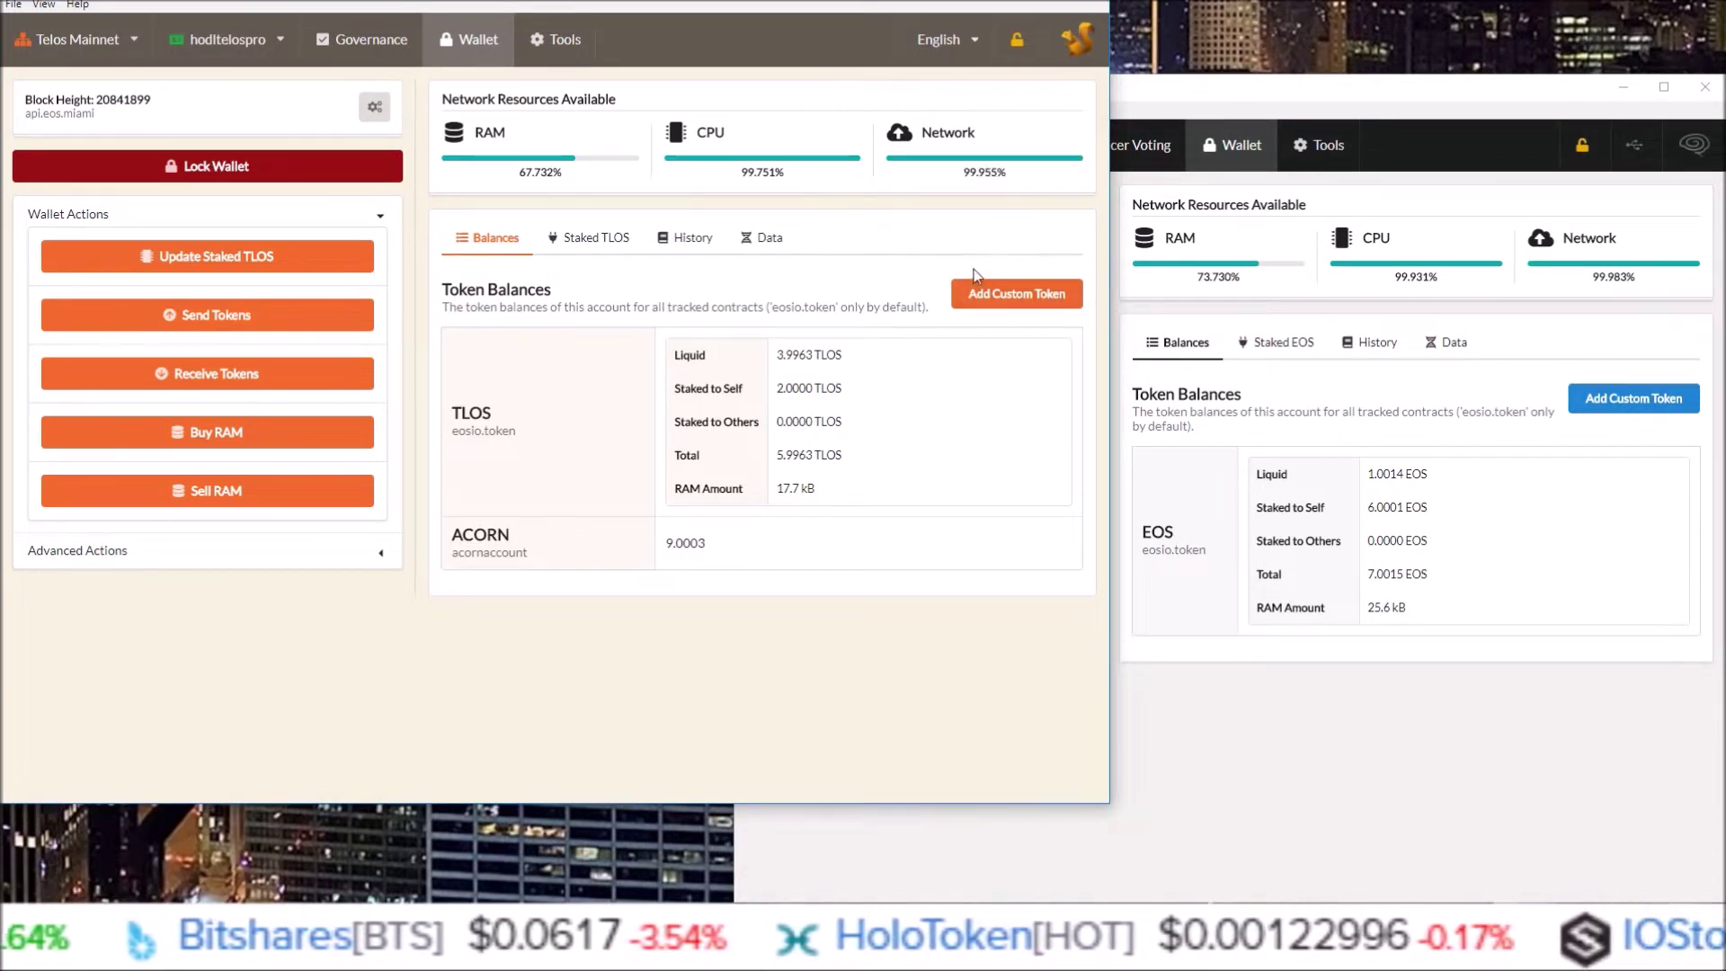
pyautogui.click(559, 49)
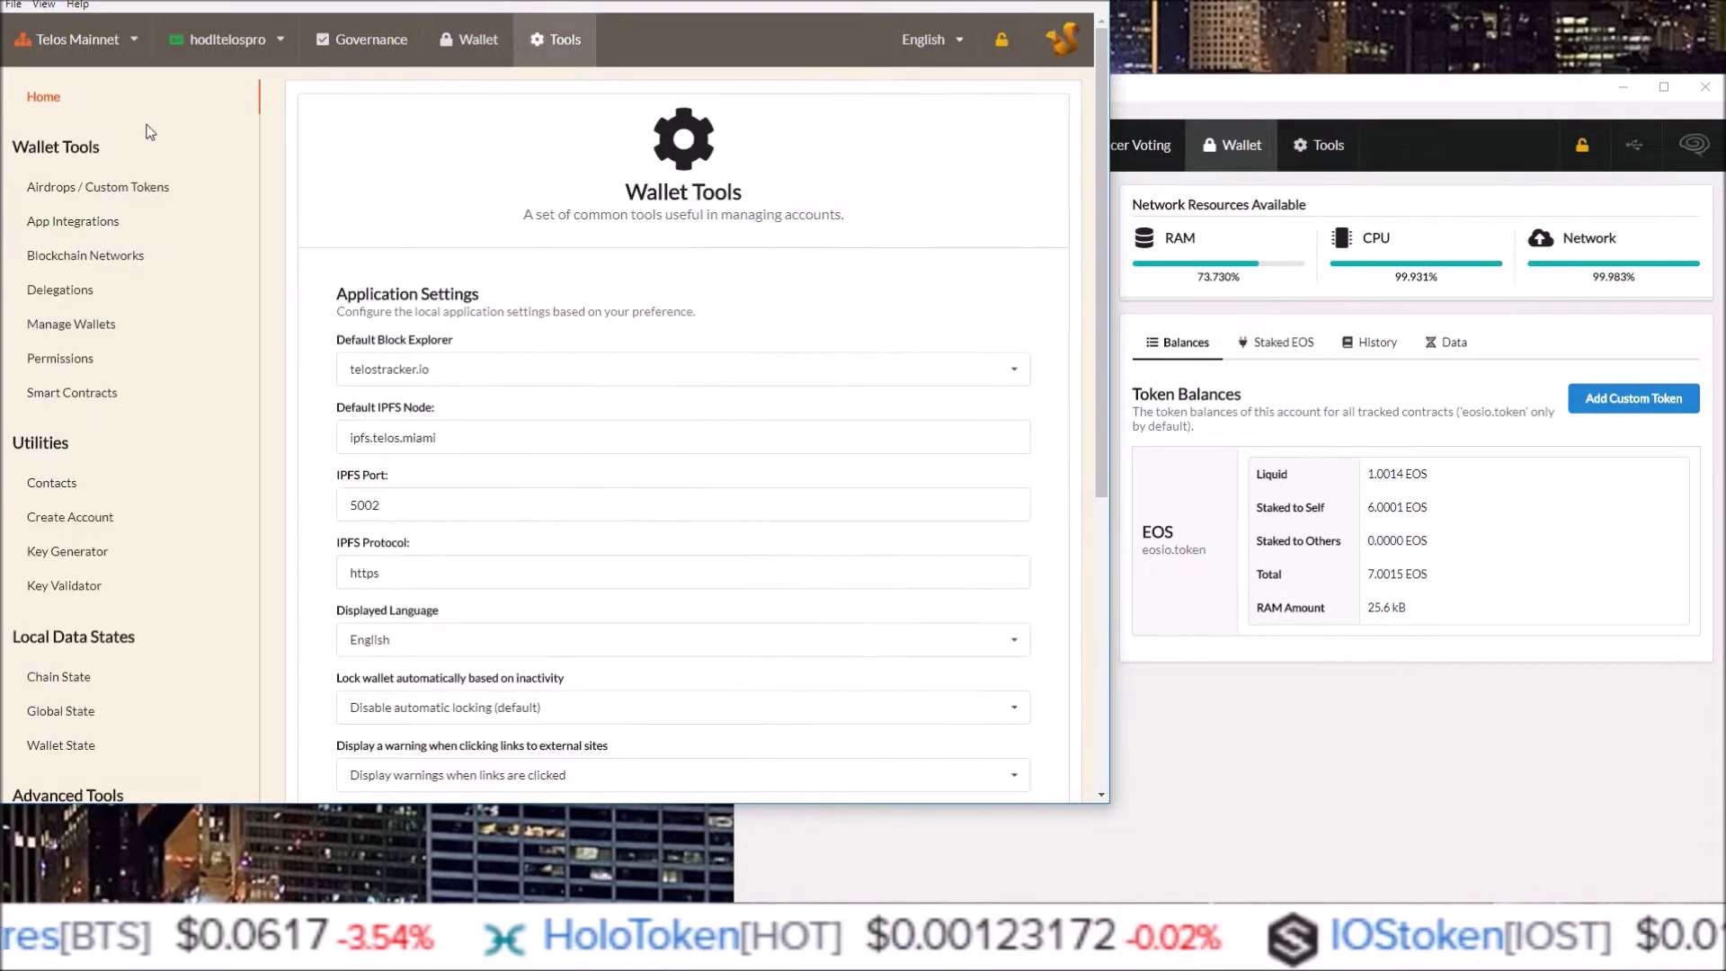
pyautogui.click(94, 192)
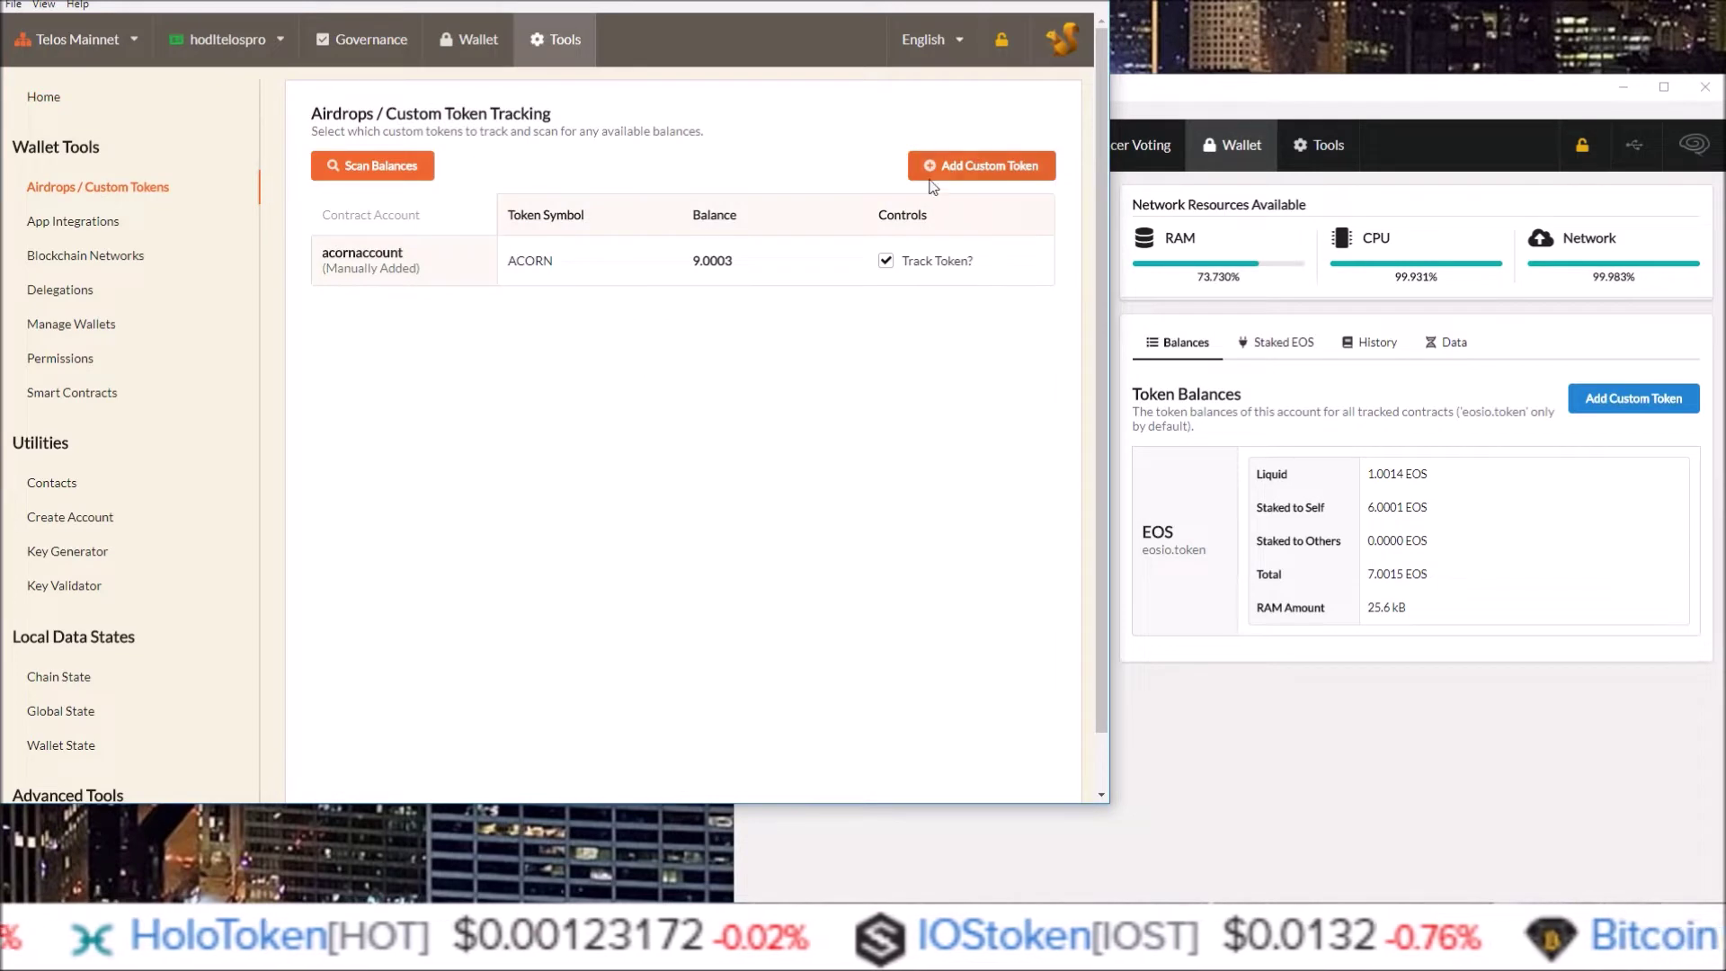
pyautogui.click(468, 40)
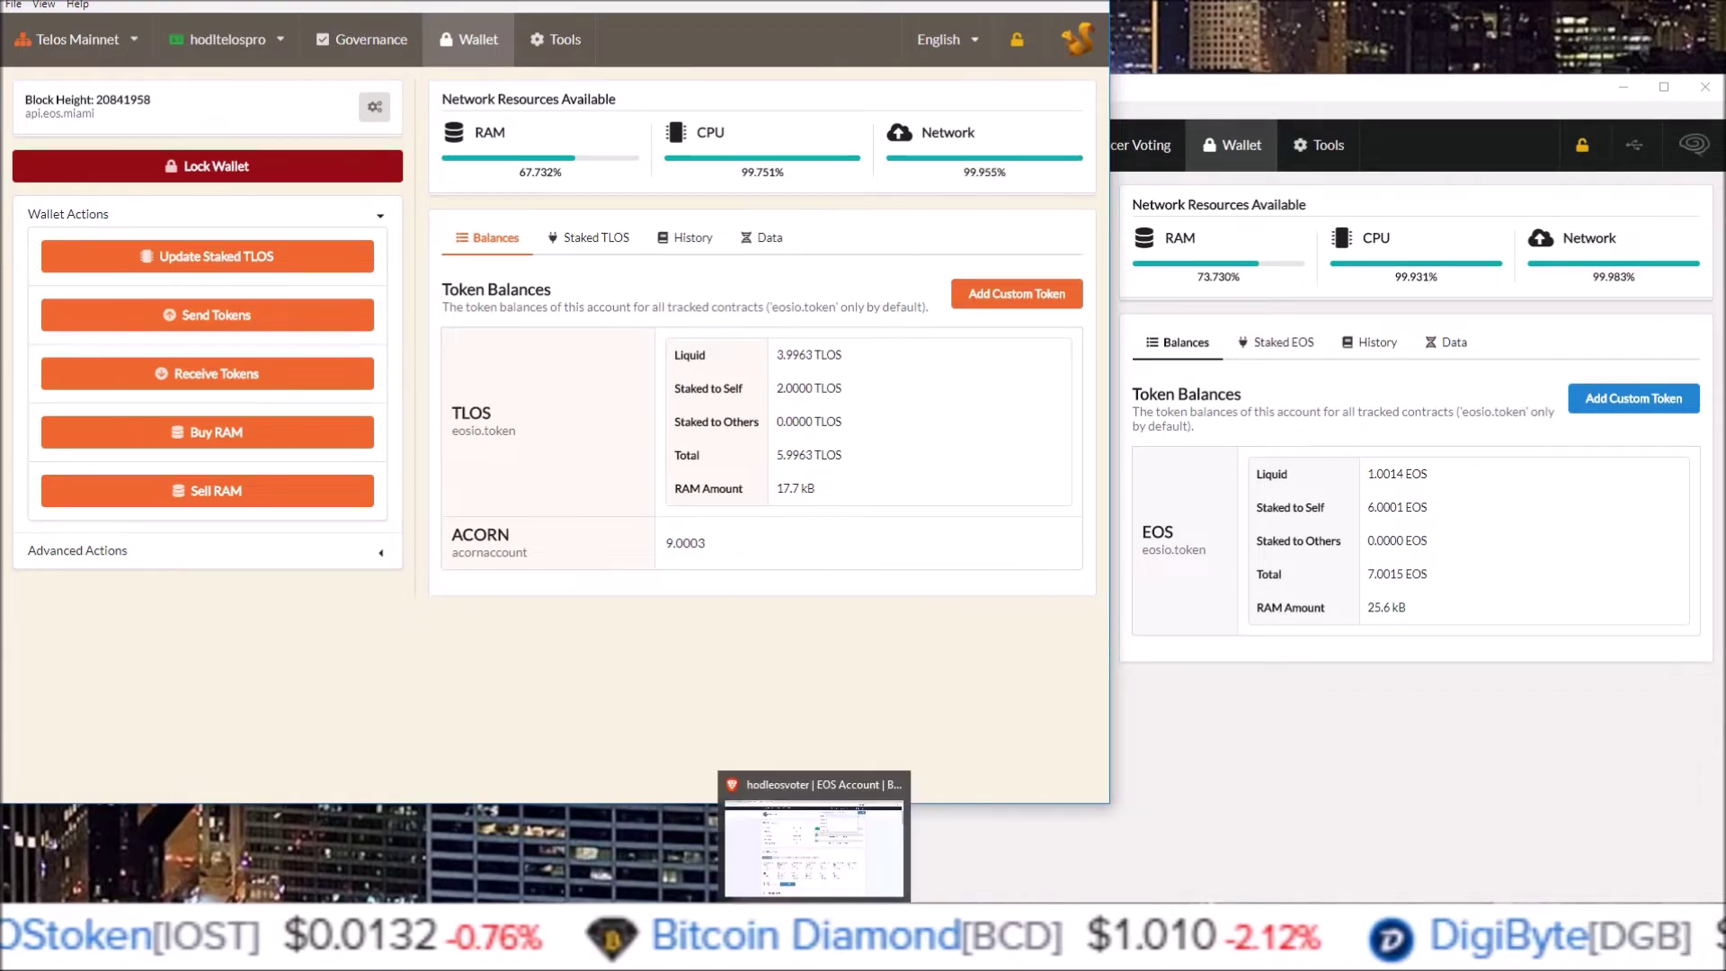
# Show the EOSX Telos account page scrolled to its ACORN and ROBO balances, selecting ROBO's contract name.
pyautogui.click(779, 806)
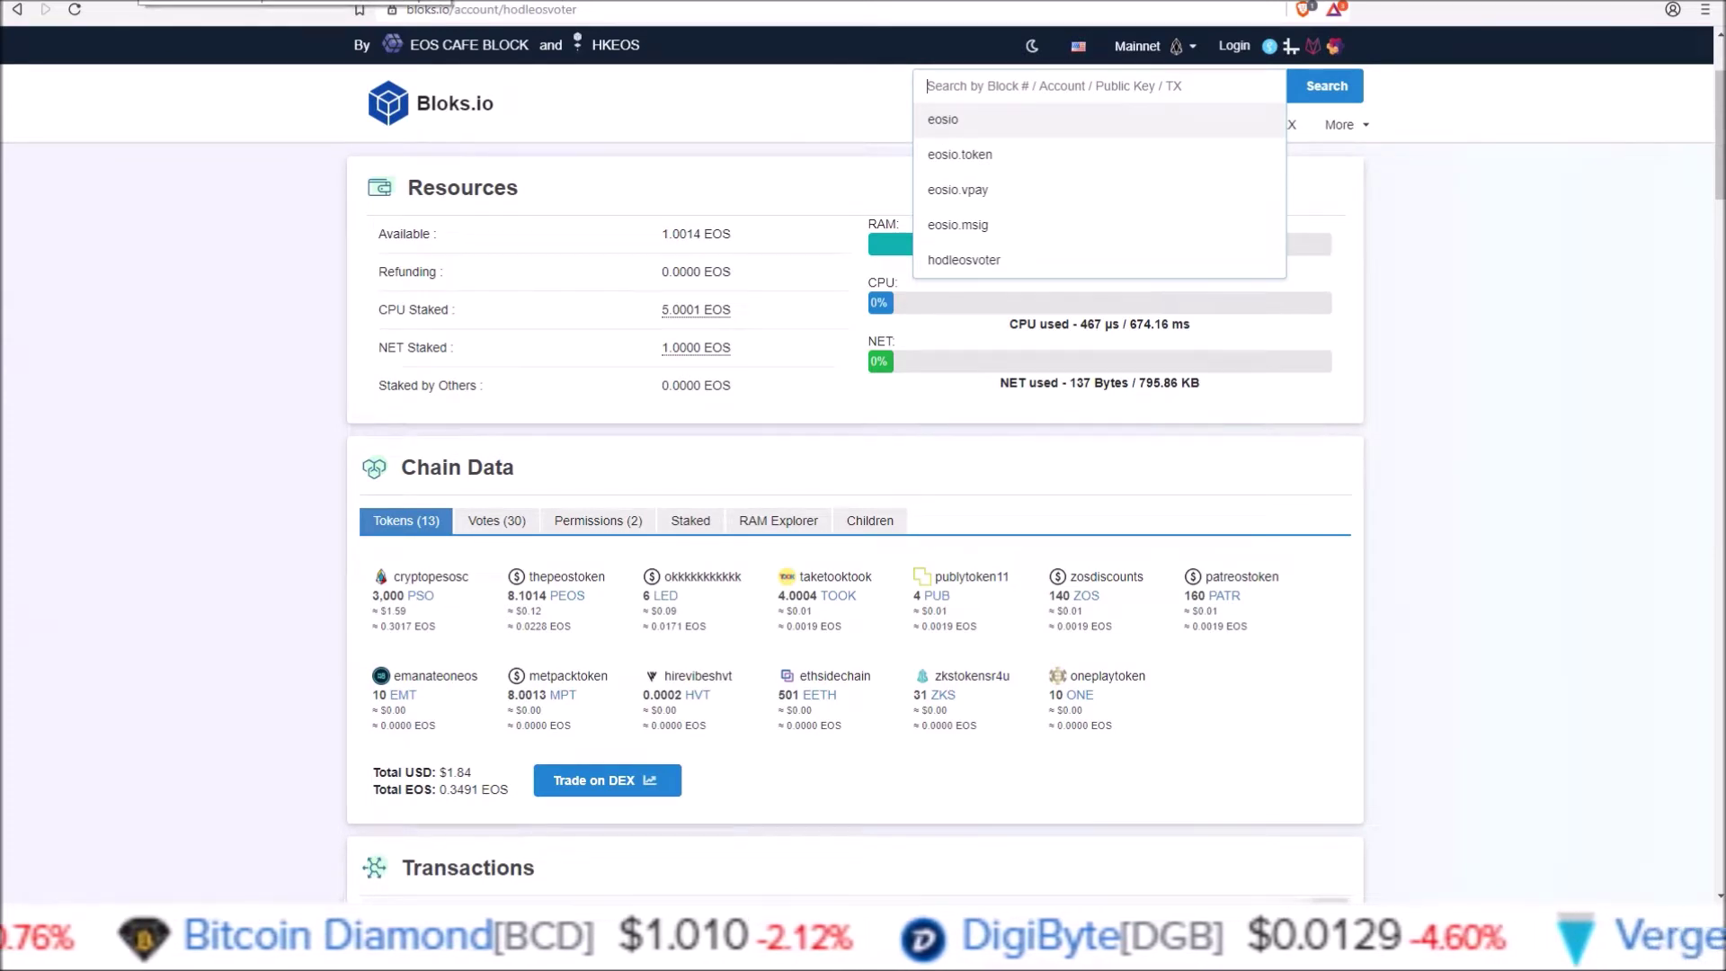
pyautogui.hotkey('ctrl', 'Tab')
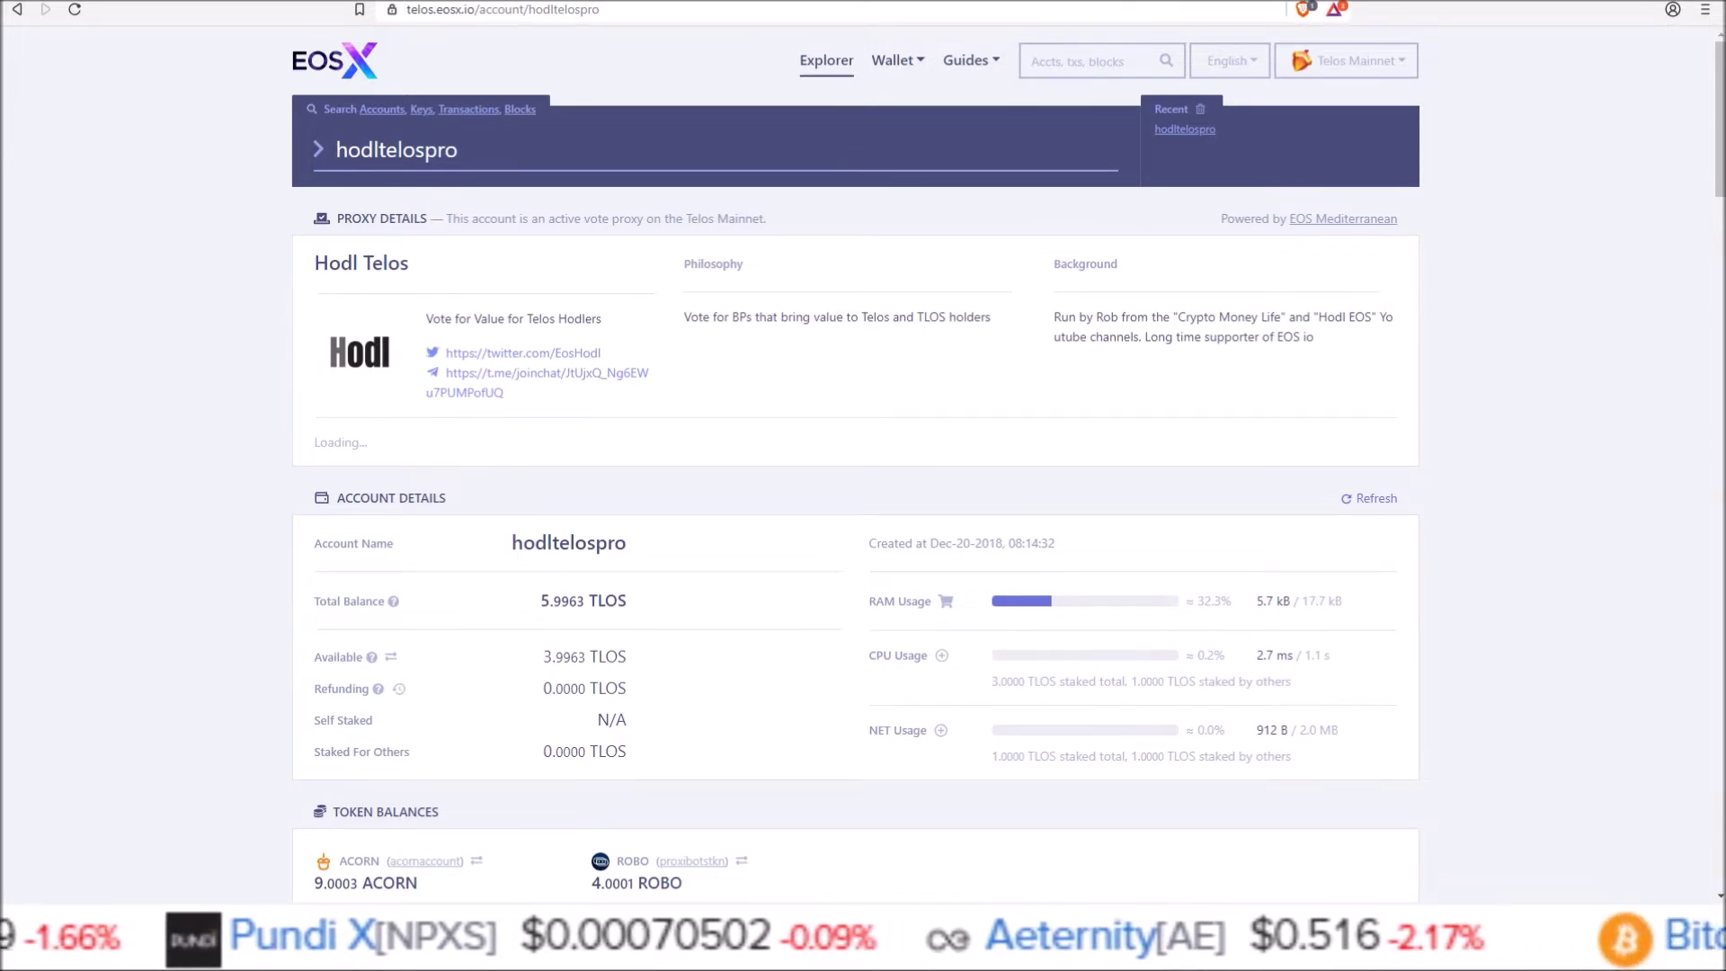
pyautogui.scroll(-5, 793, 401)
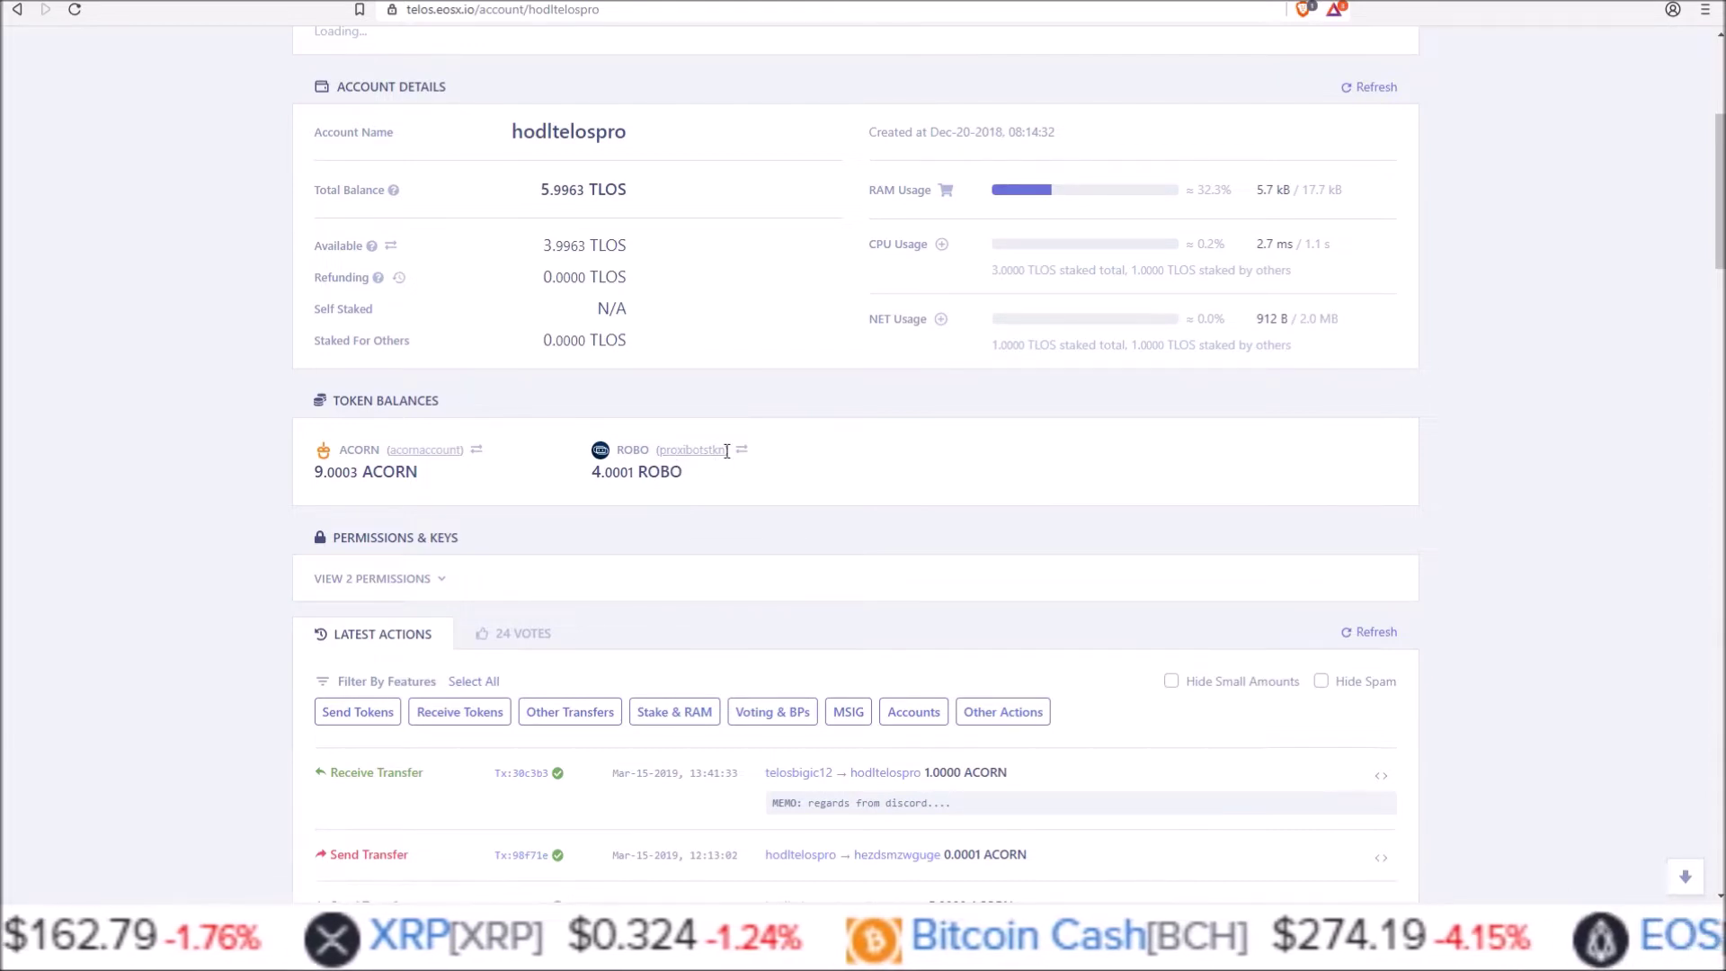
pyautogui.moveTo(726, 451); pyautogui.dragTo(669, 452)
pyautogui.hotkey('ctrl', 'c')
# Copy the selected ROBO contract account name and switch back to the Sqrl wallet.
pyautogui.rightClick(670, 452)
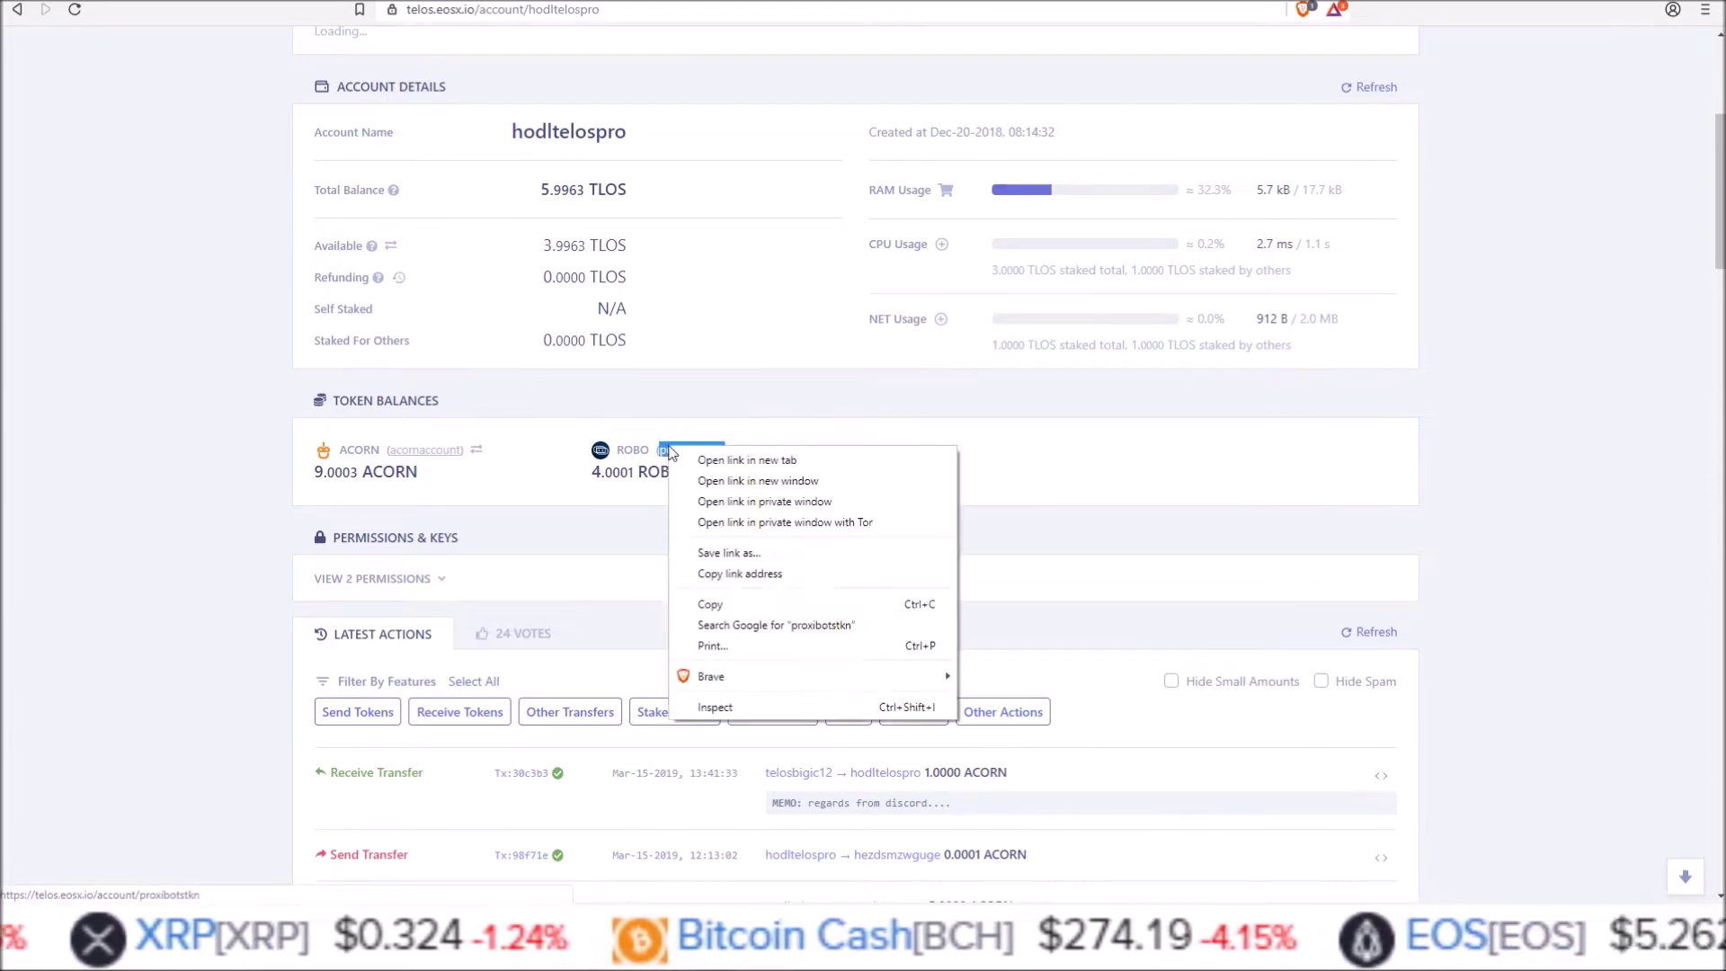
pyautogui.click(737, 600)
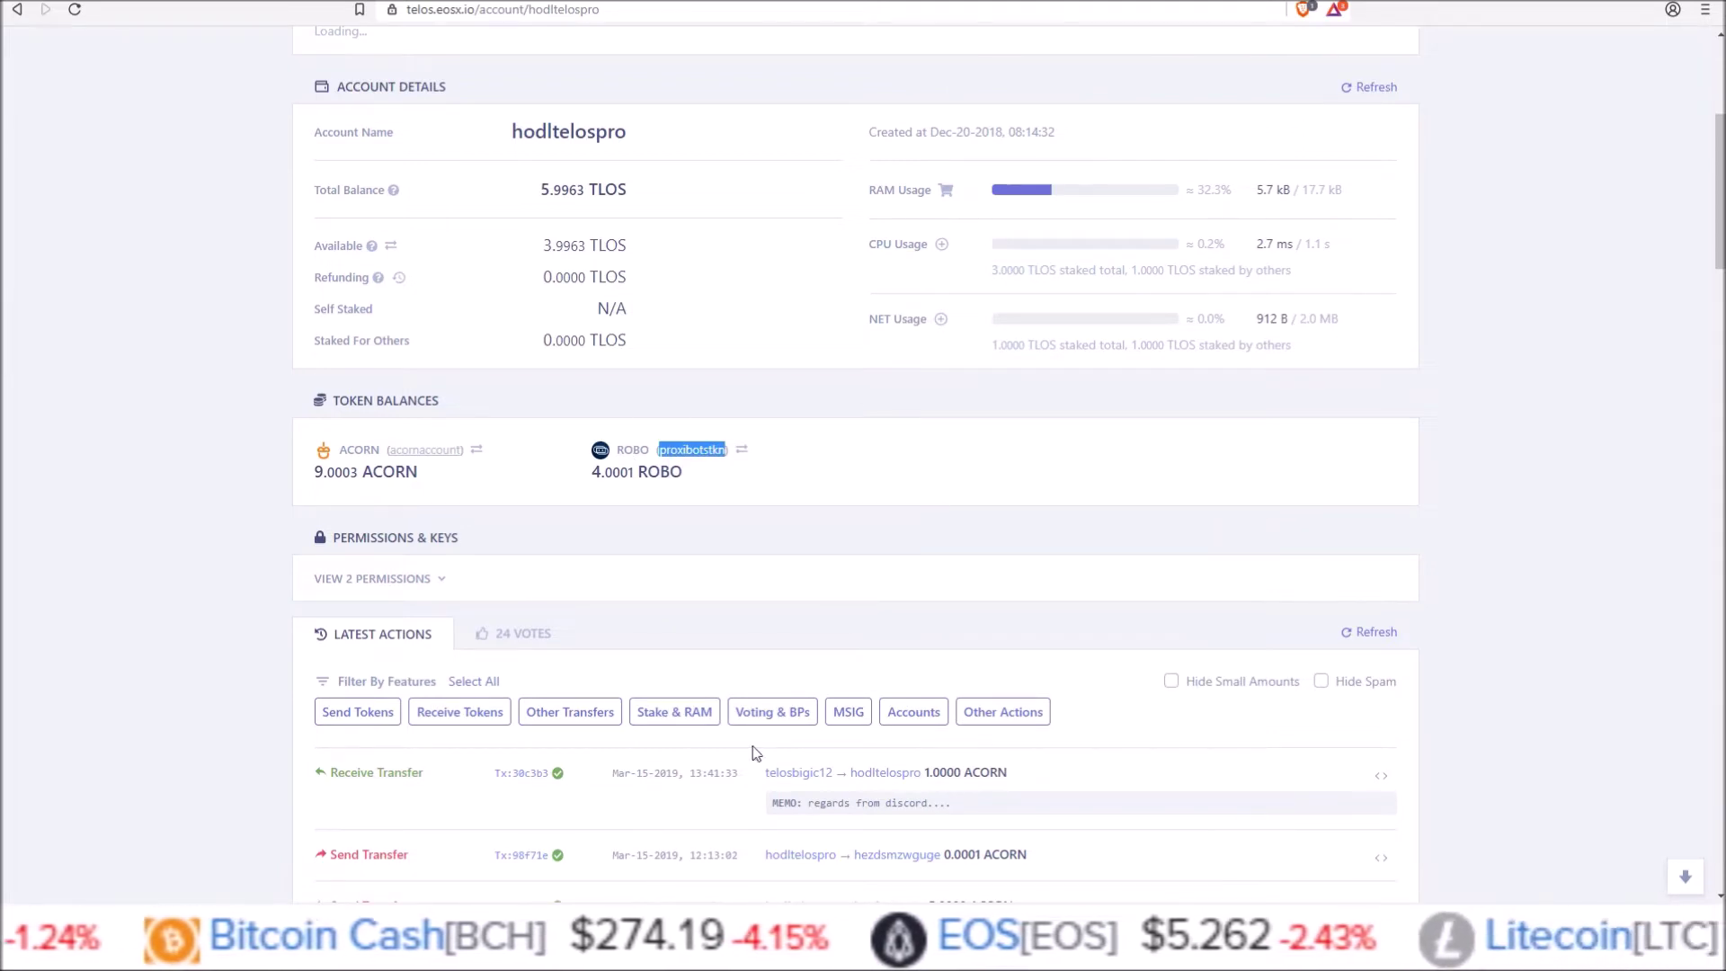
pyautogui.hotkey('alt', 'Tab')
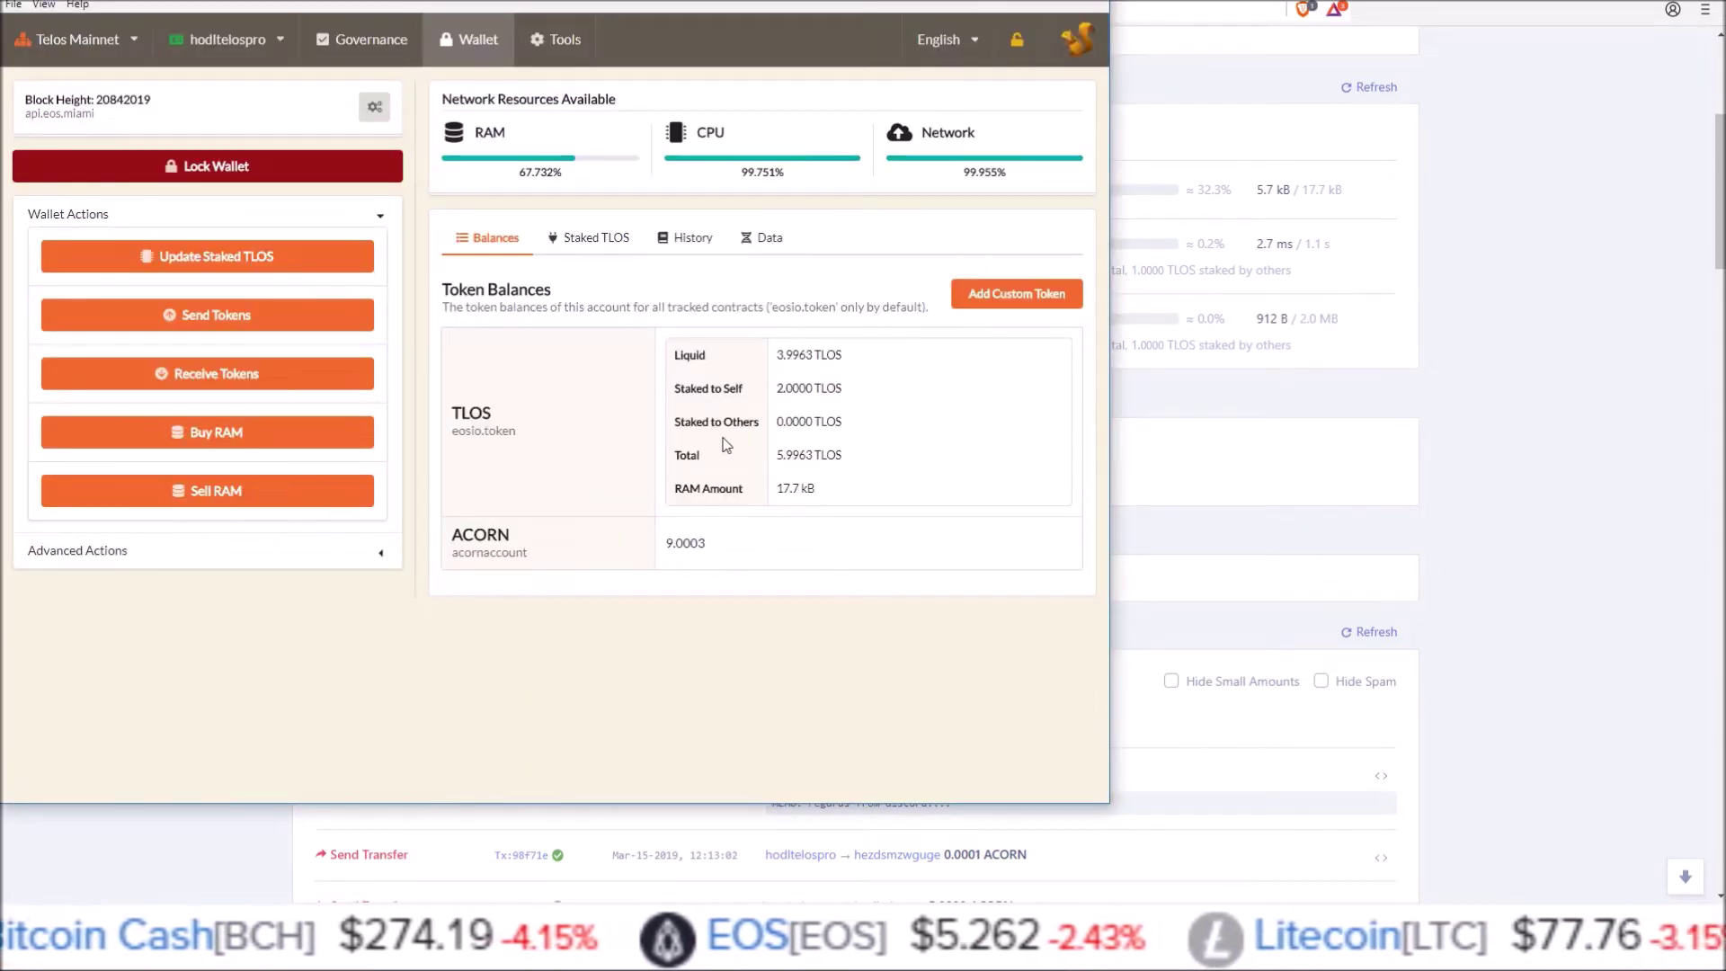
pyautogui.click(1008, 299)
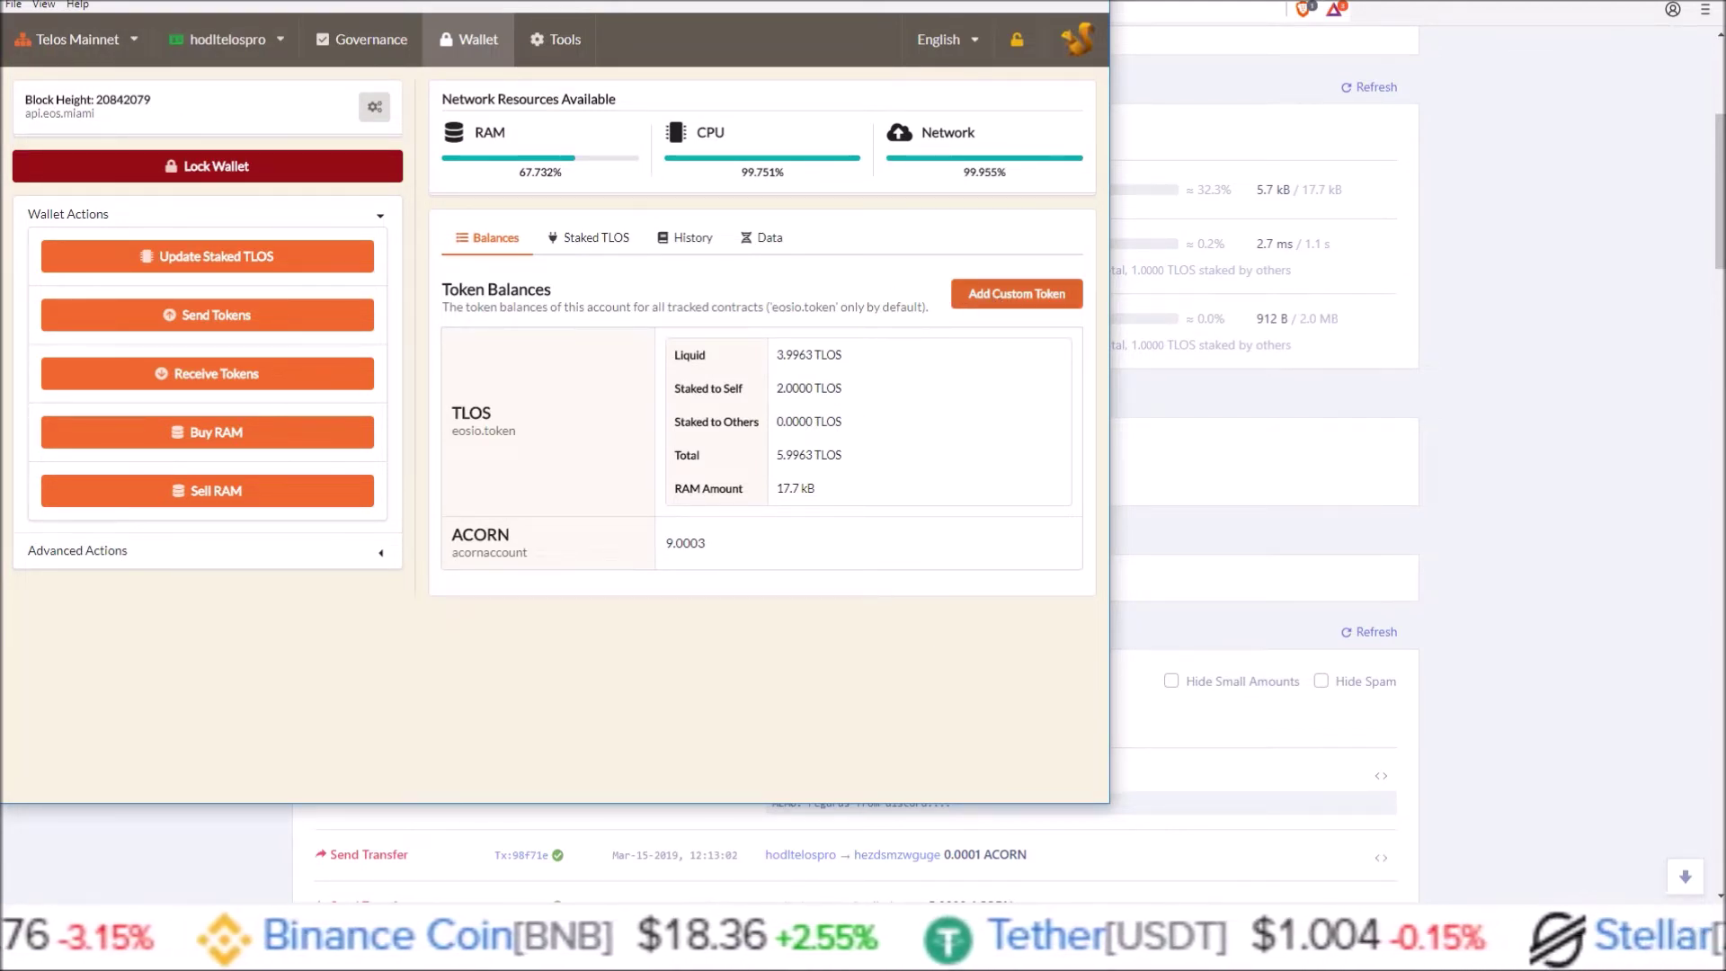
# Start a new custom token under Tools > Airdrops / Custom Tokens and paste the proxibotstkn contract name.
pyautogui.click(546, 41)
pyautogui.click(108, 188)
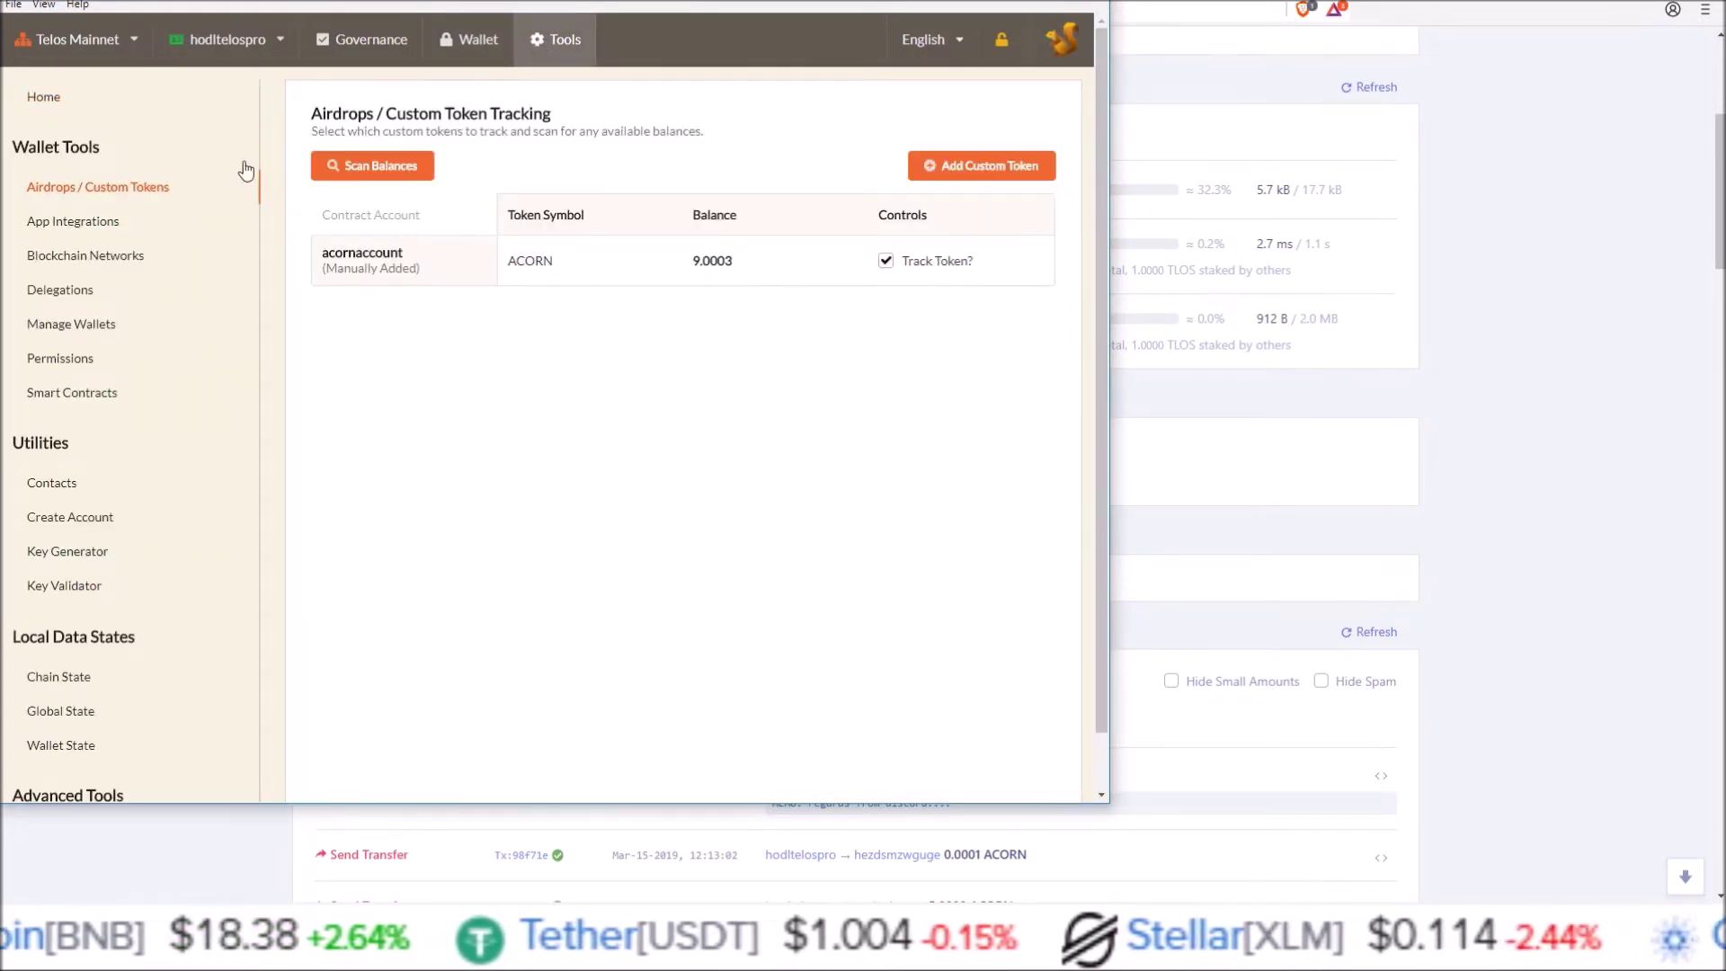
pyautogui.click(967, 173)
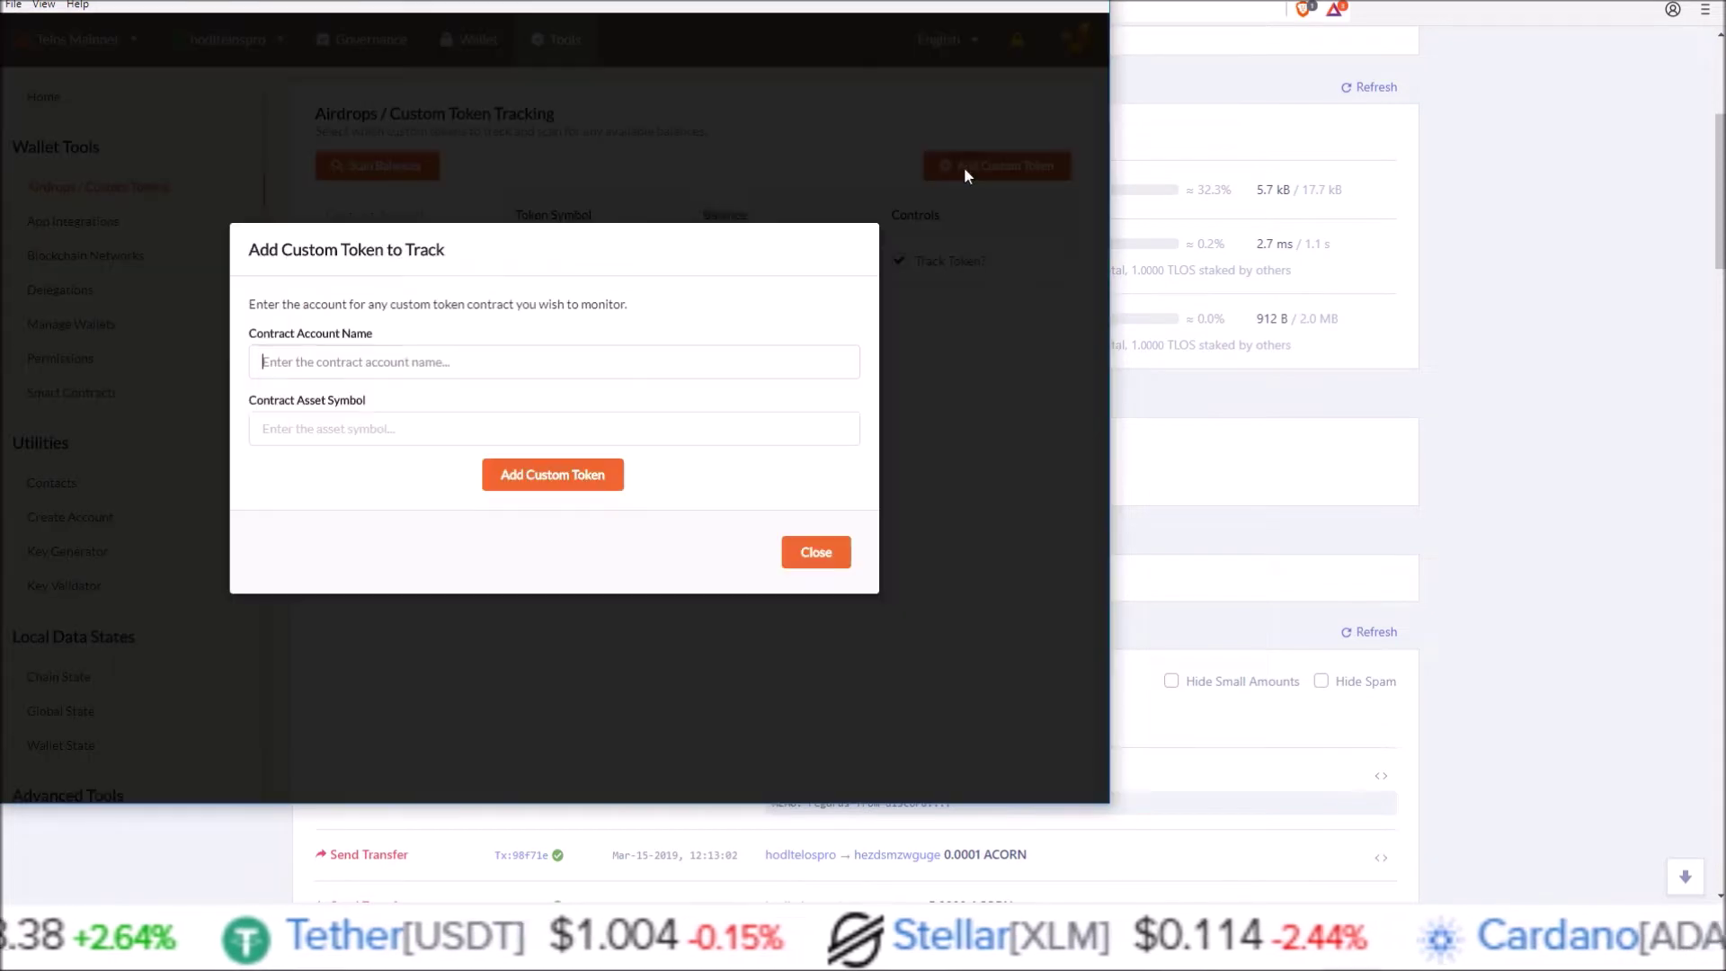
pyautogui.click(339, 361)
pyautogui.hotkey('ctrl', 'v')
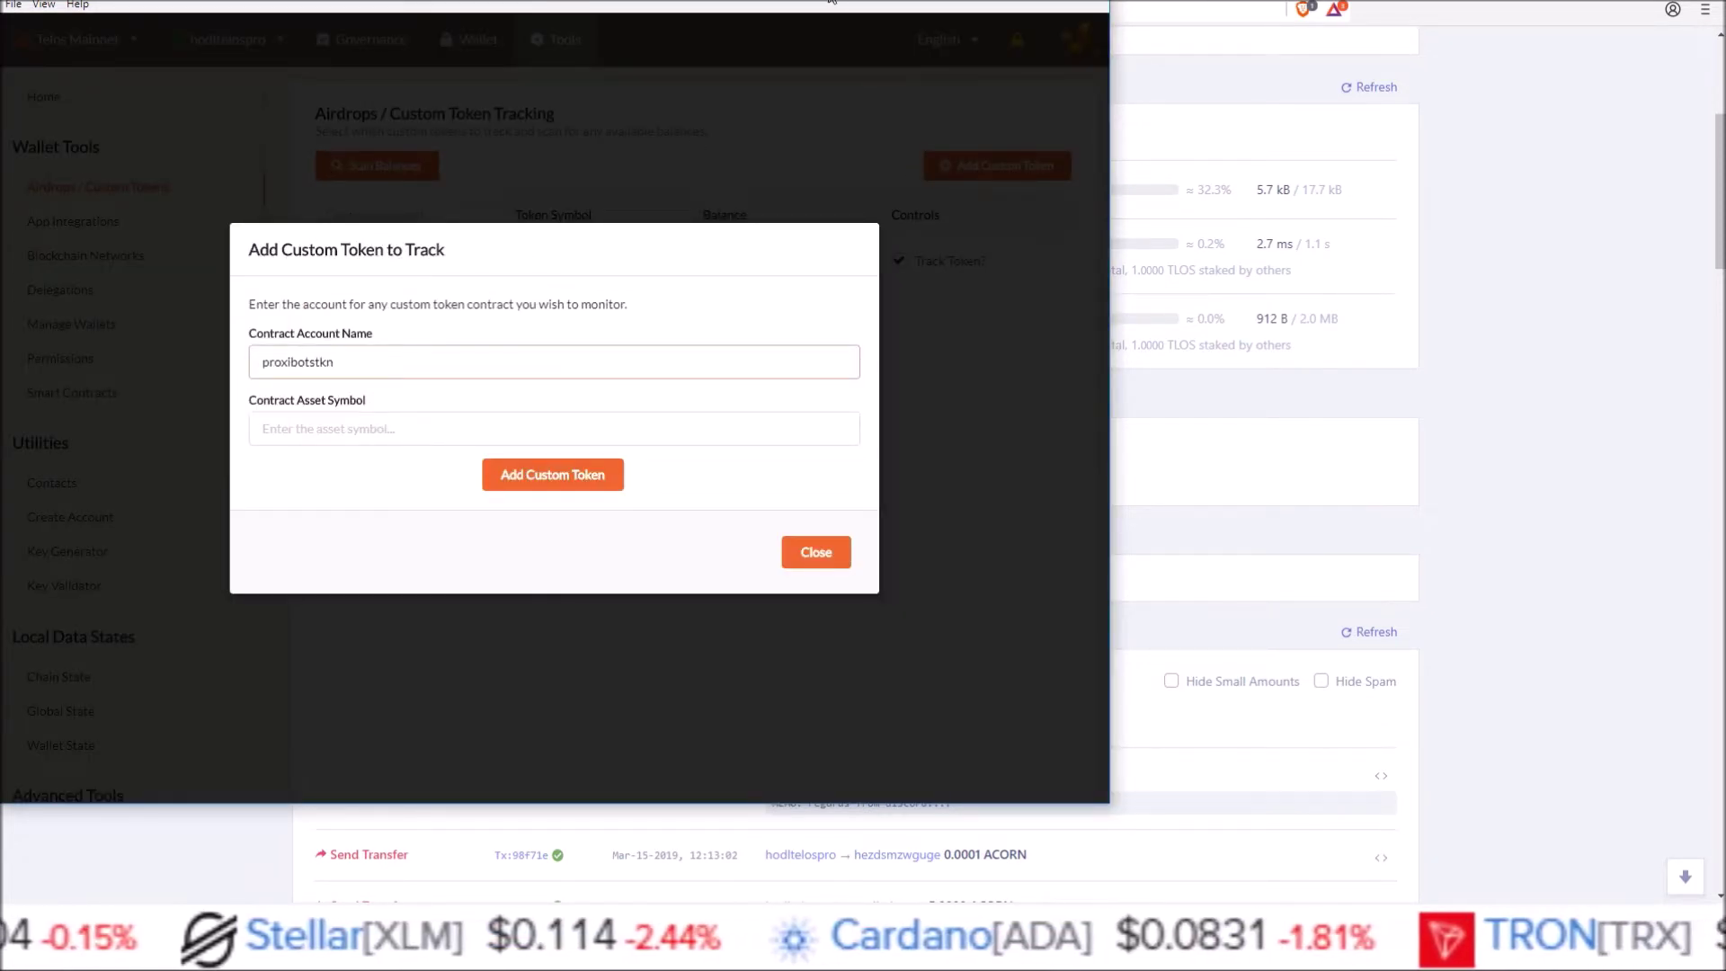
pyautogui.moveTo(831, 2); pyautogui.dragTo(1609, 51)
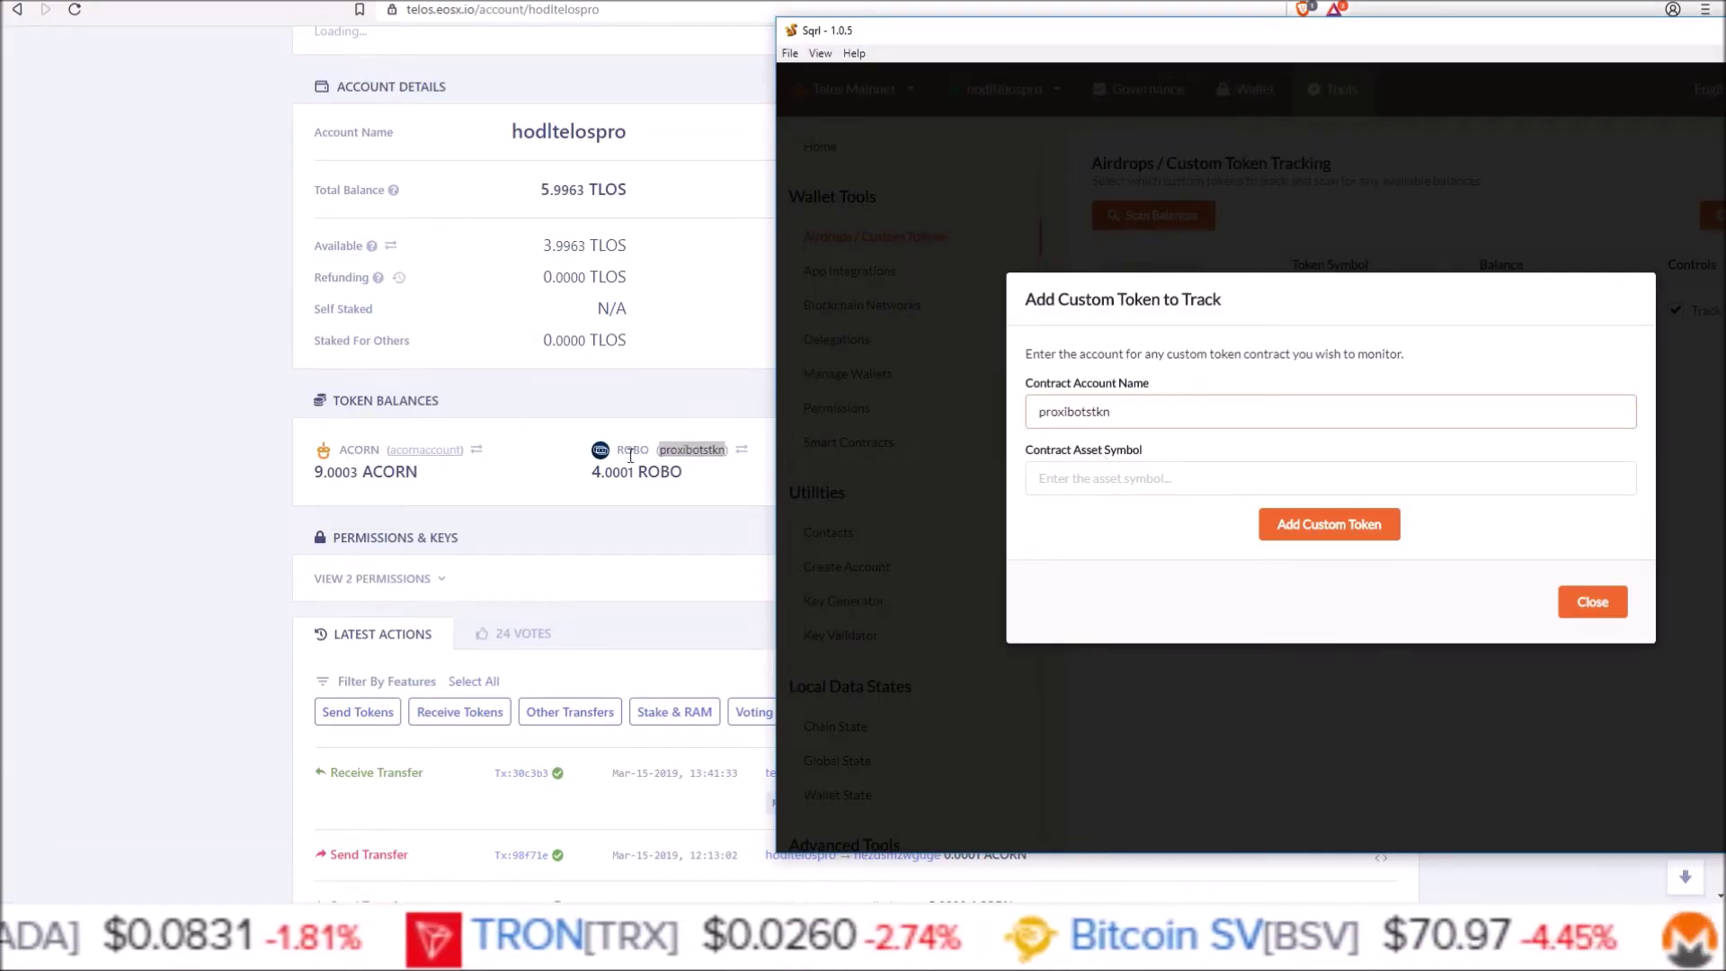
# Enter ROBO as the asset symbol, look it up and confirm adding the token.
pyautogui.click(1056, 489)
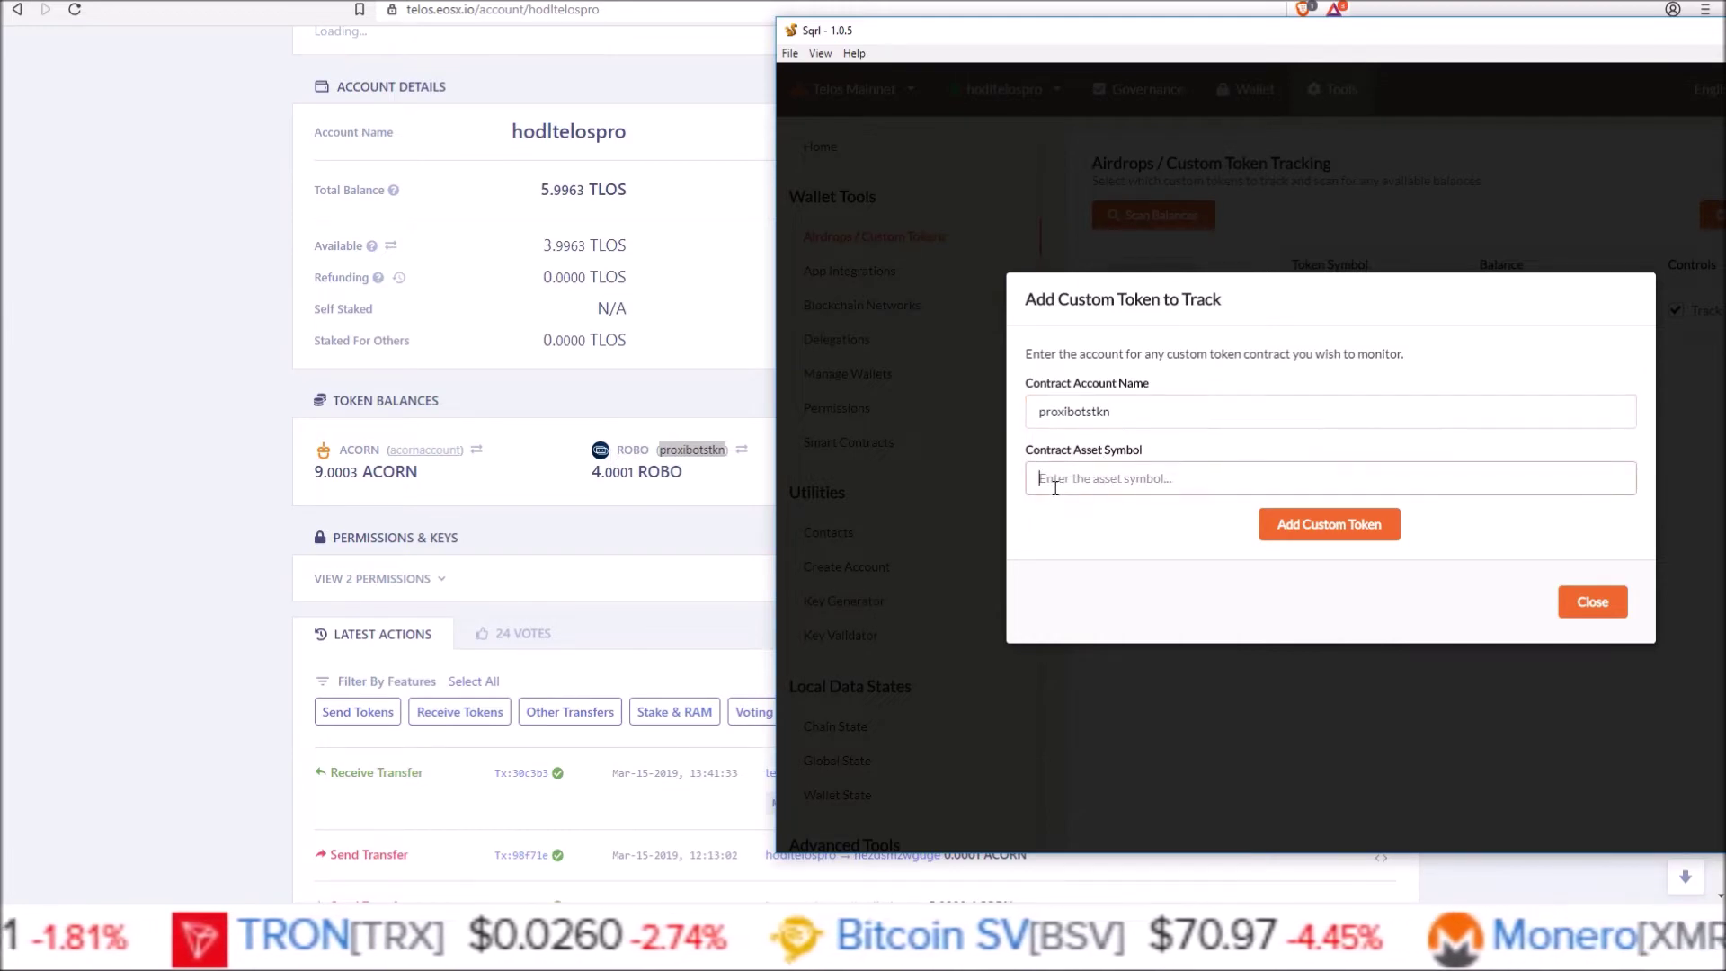
pyautogui.write('ROBO')
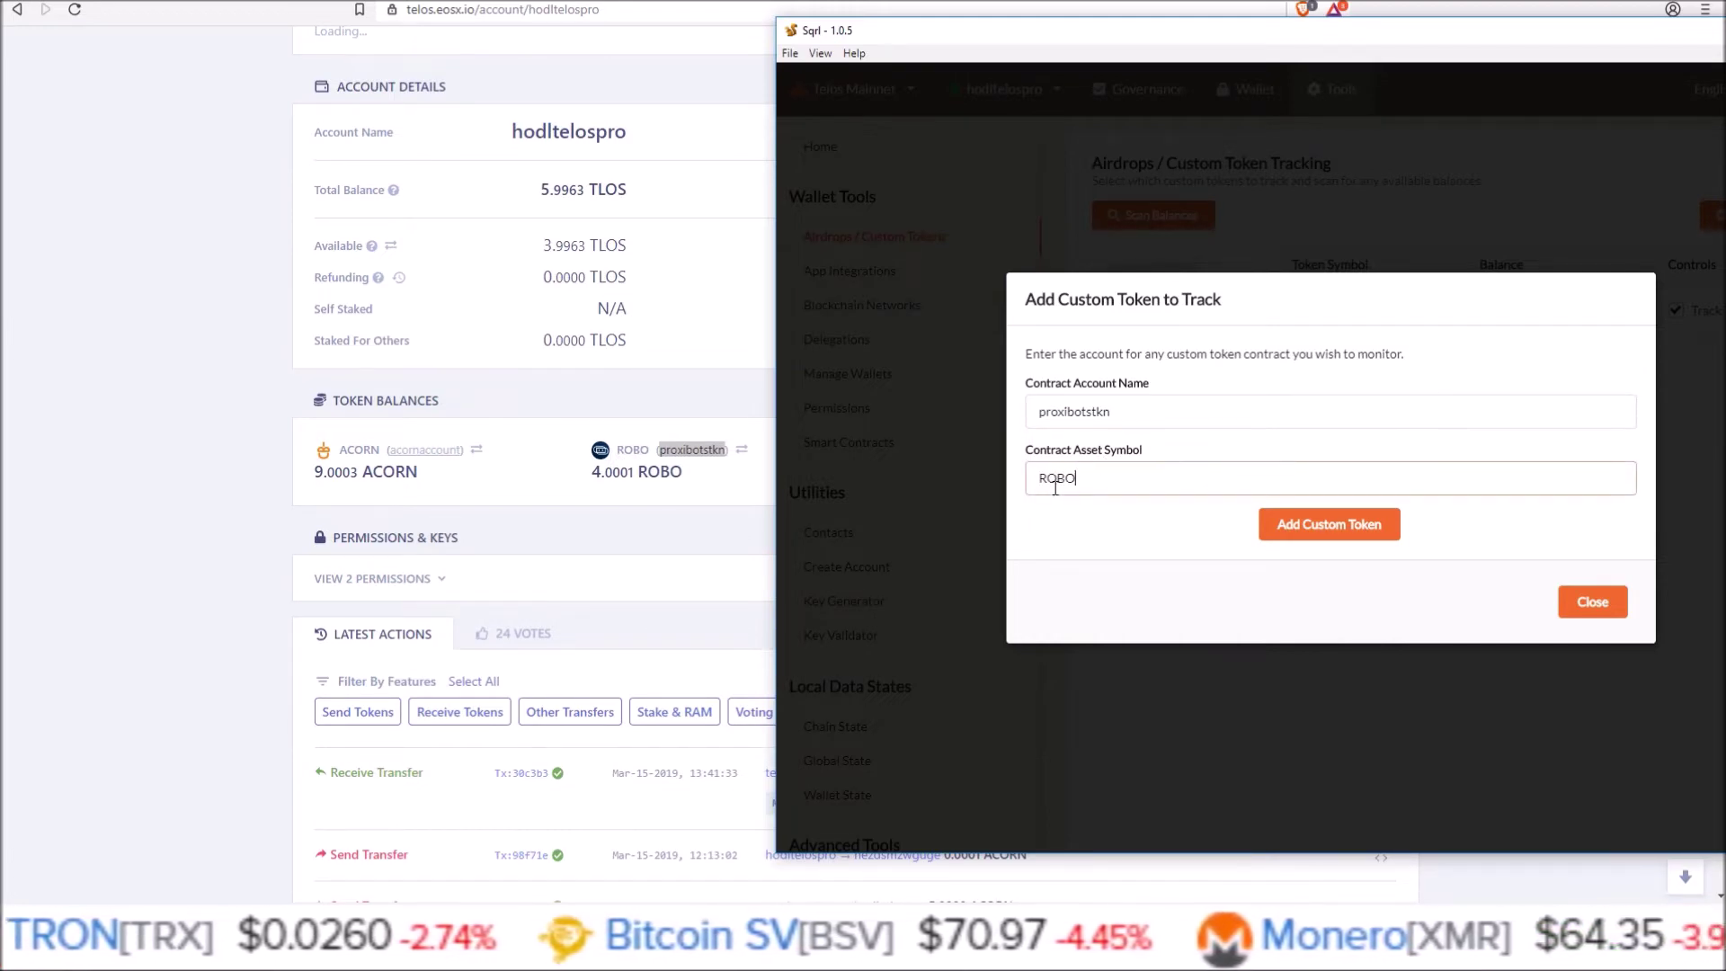
pyautogui.click(1285, 529)
pyautogui.click(1285, 529)
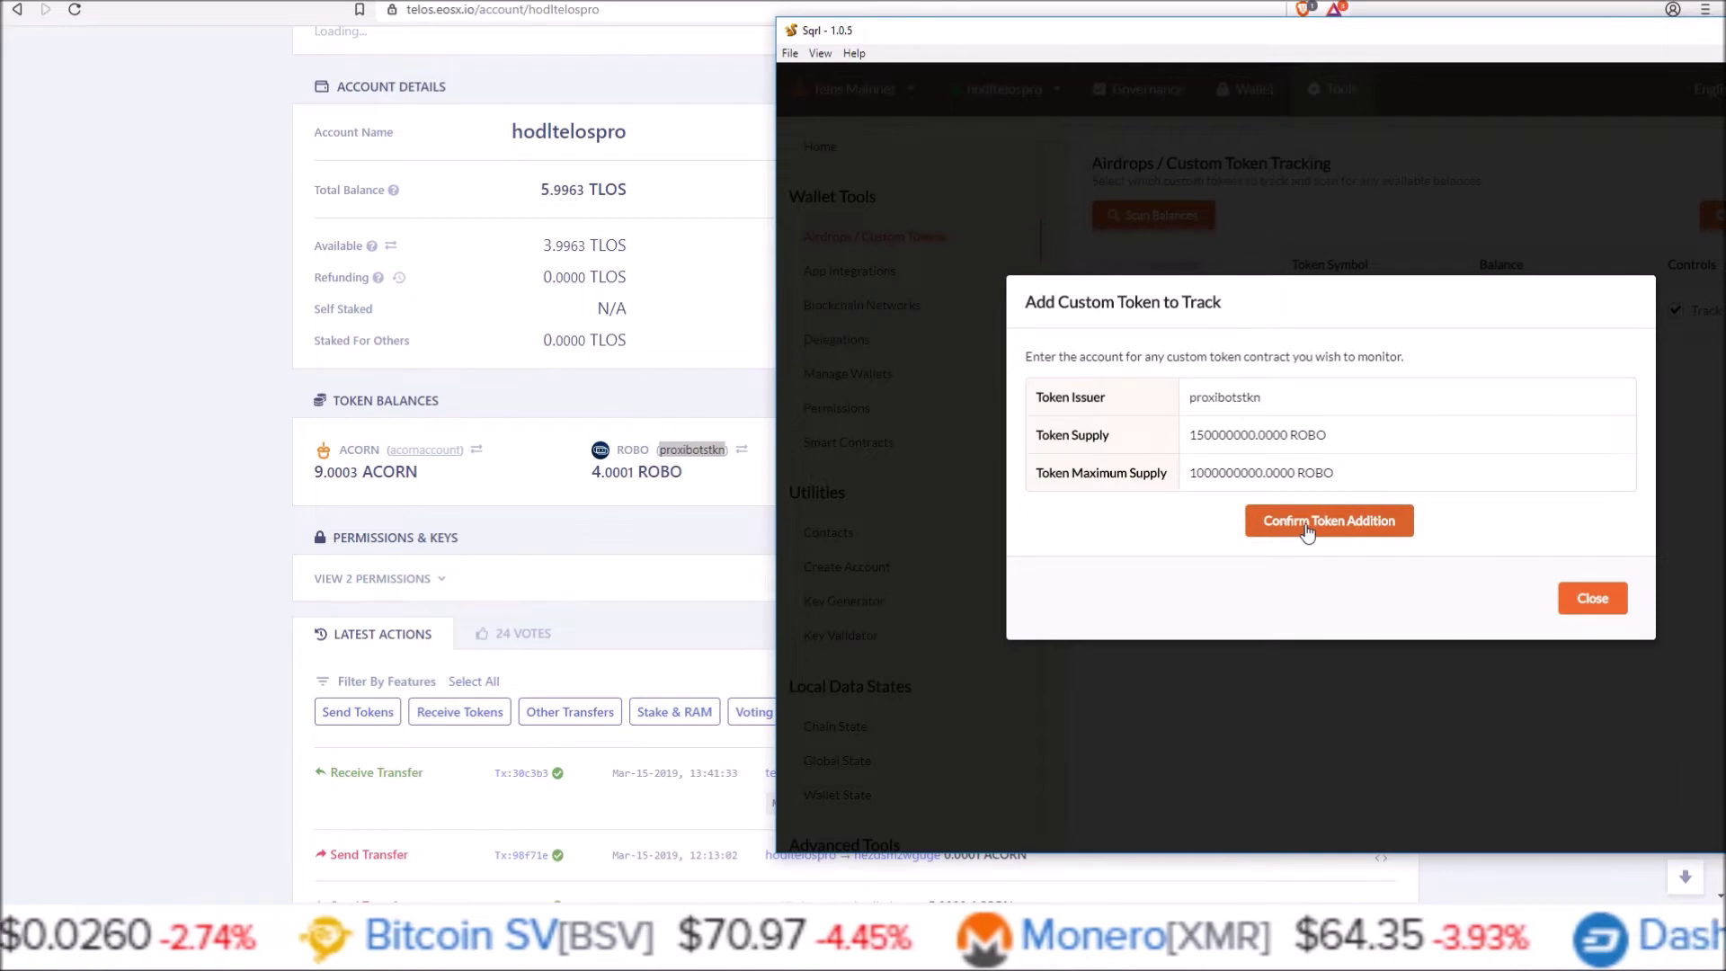
pyautogui.moveTo(1241, 42); pyautogui.dragTo(1206, 40)
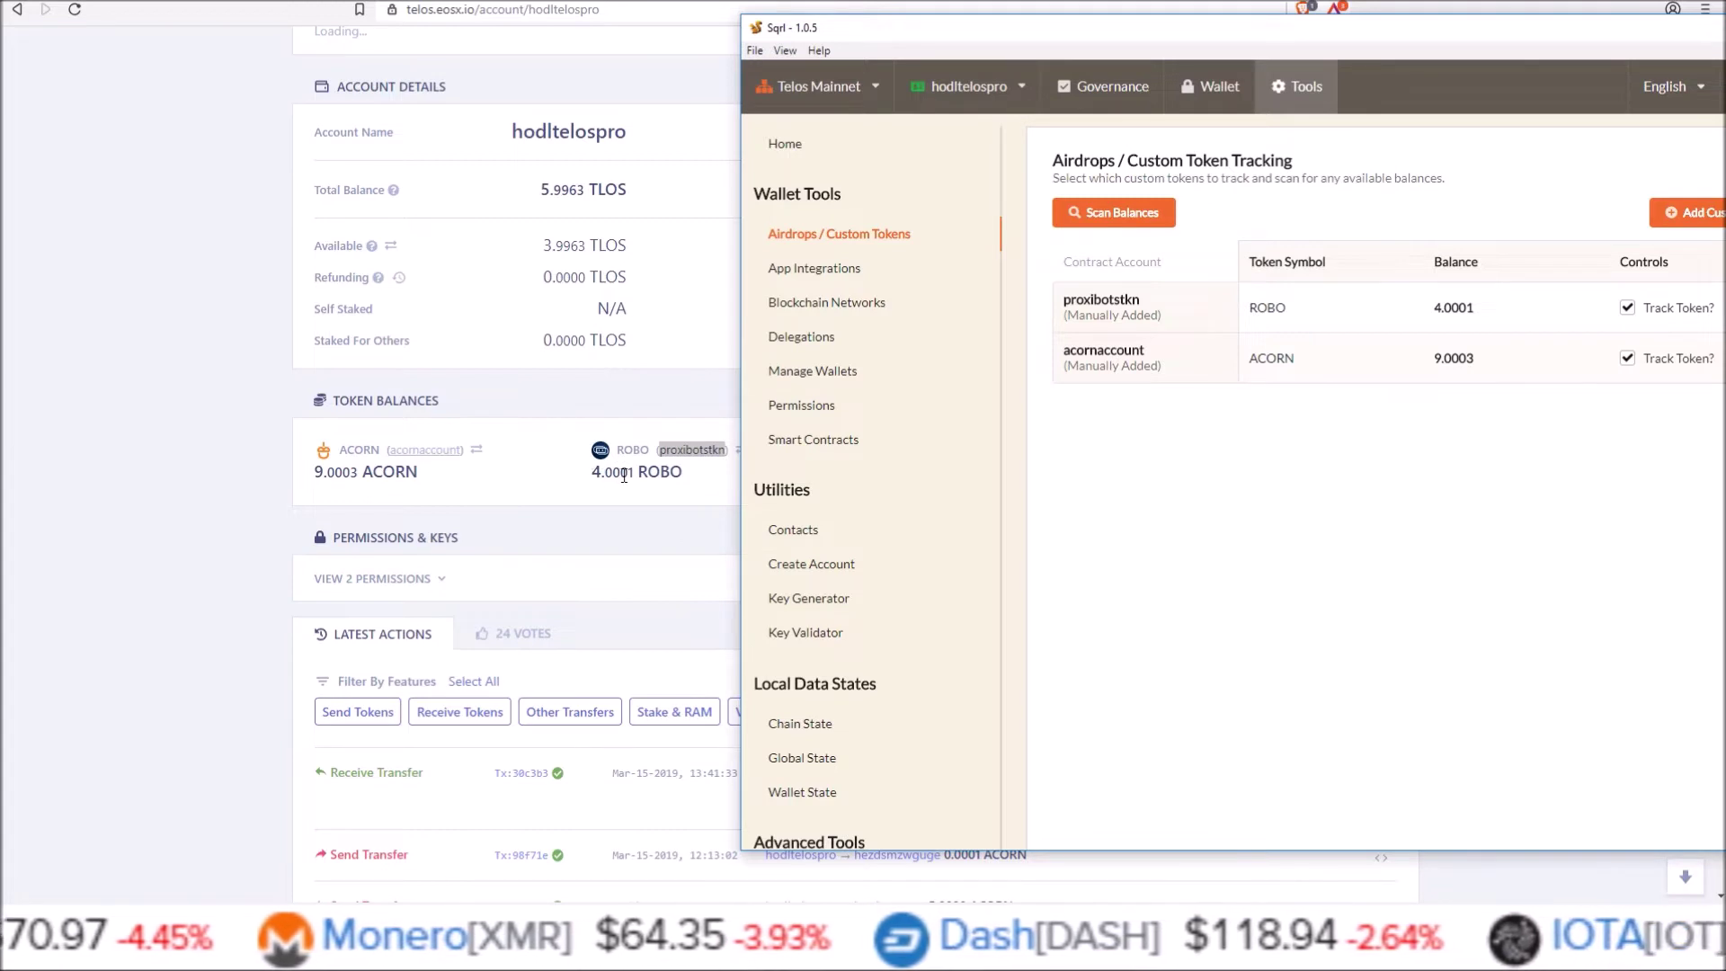
# Check the Sqrl wallet balances, then scroll the EOSX account page back to the top.
pyautogui.click(1214, 86)
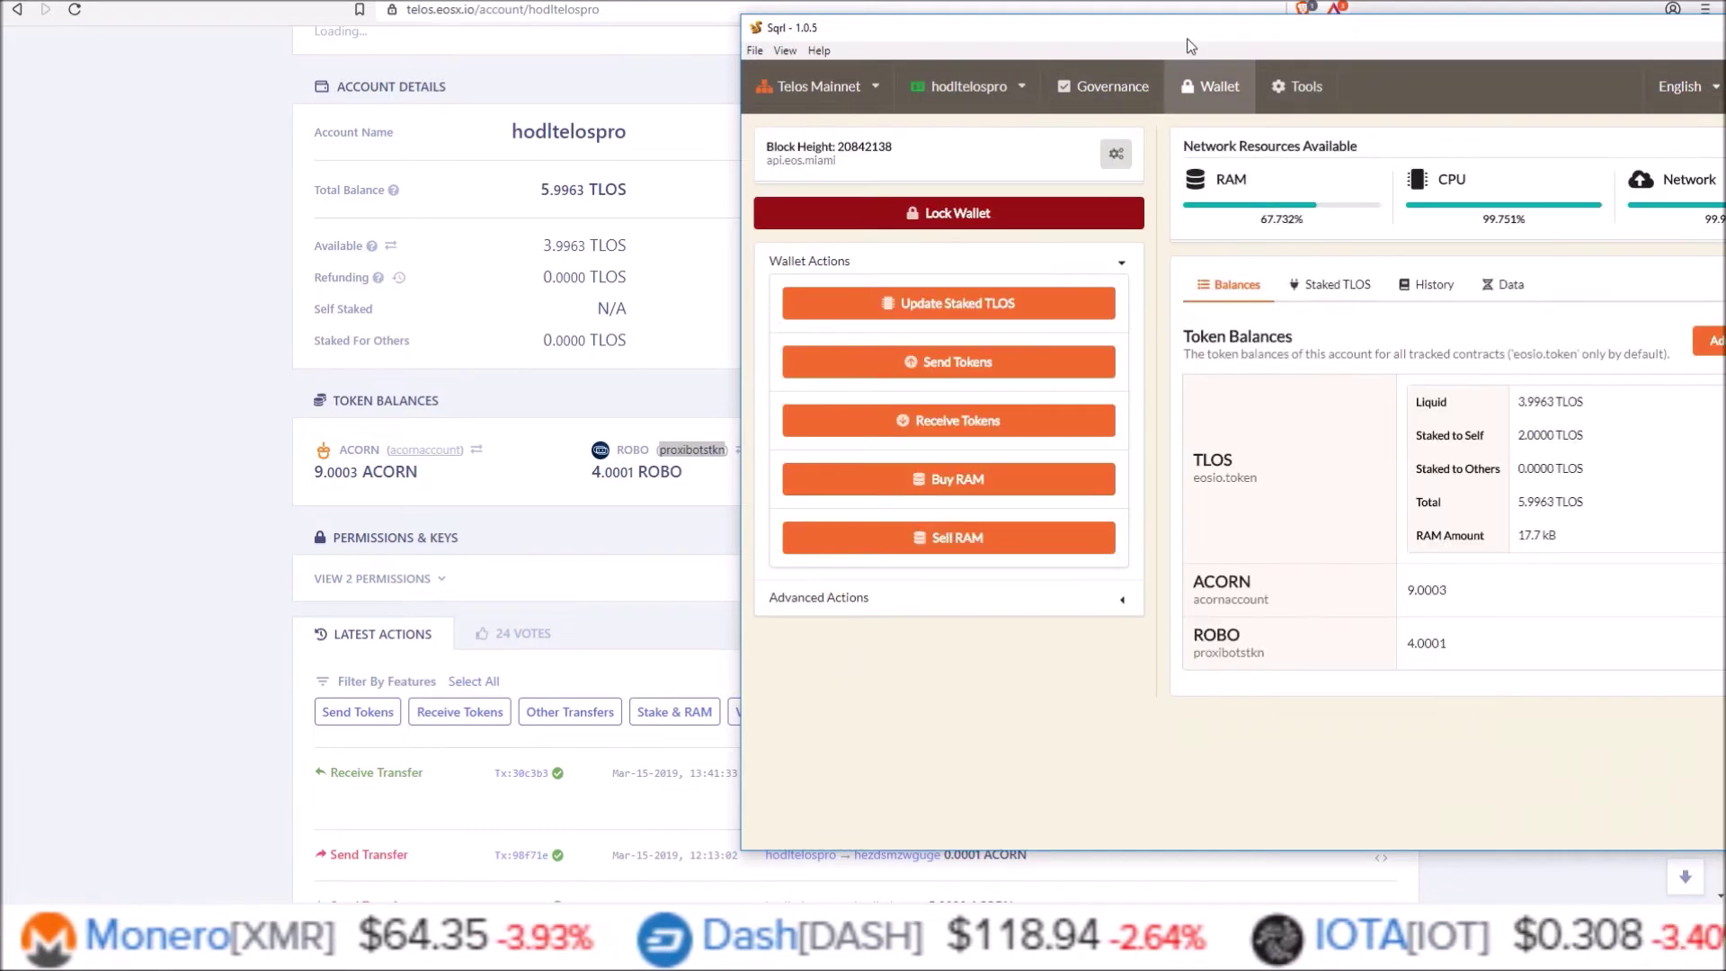
pyautogui.moveTo(1187, 40); pyautogui.dragTo(814, 9)
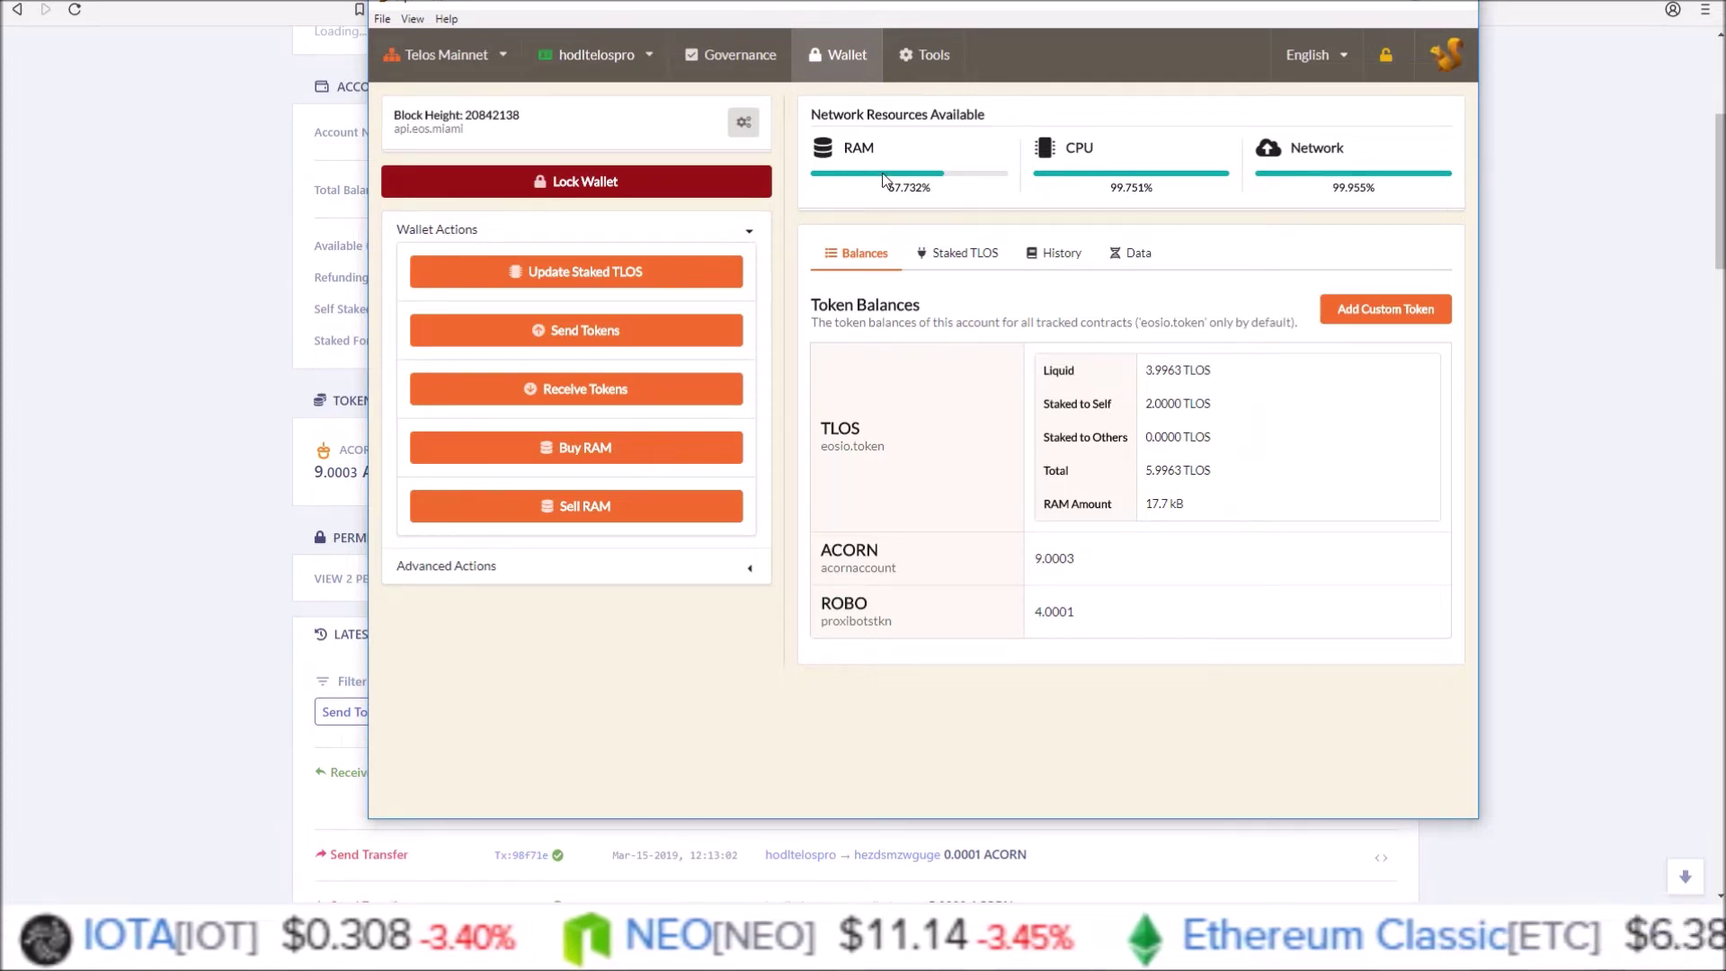
pyautogui.click(207, 95)
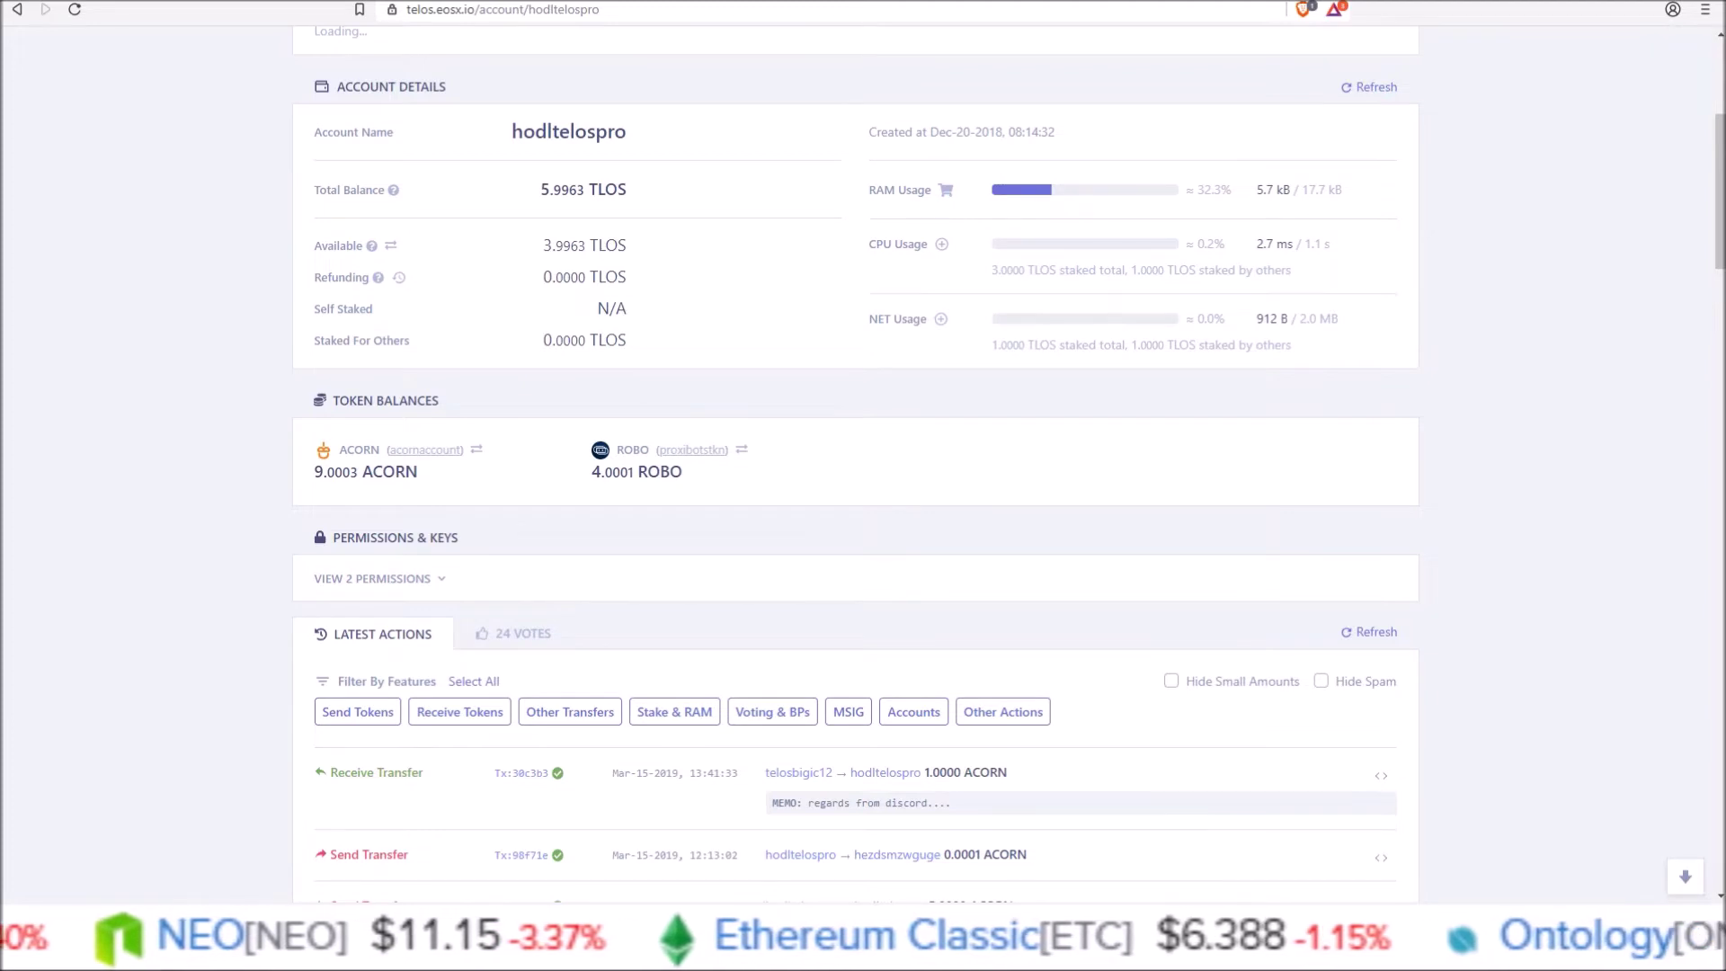
pyautogui.hotkey('alt', 'Tab')
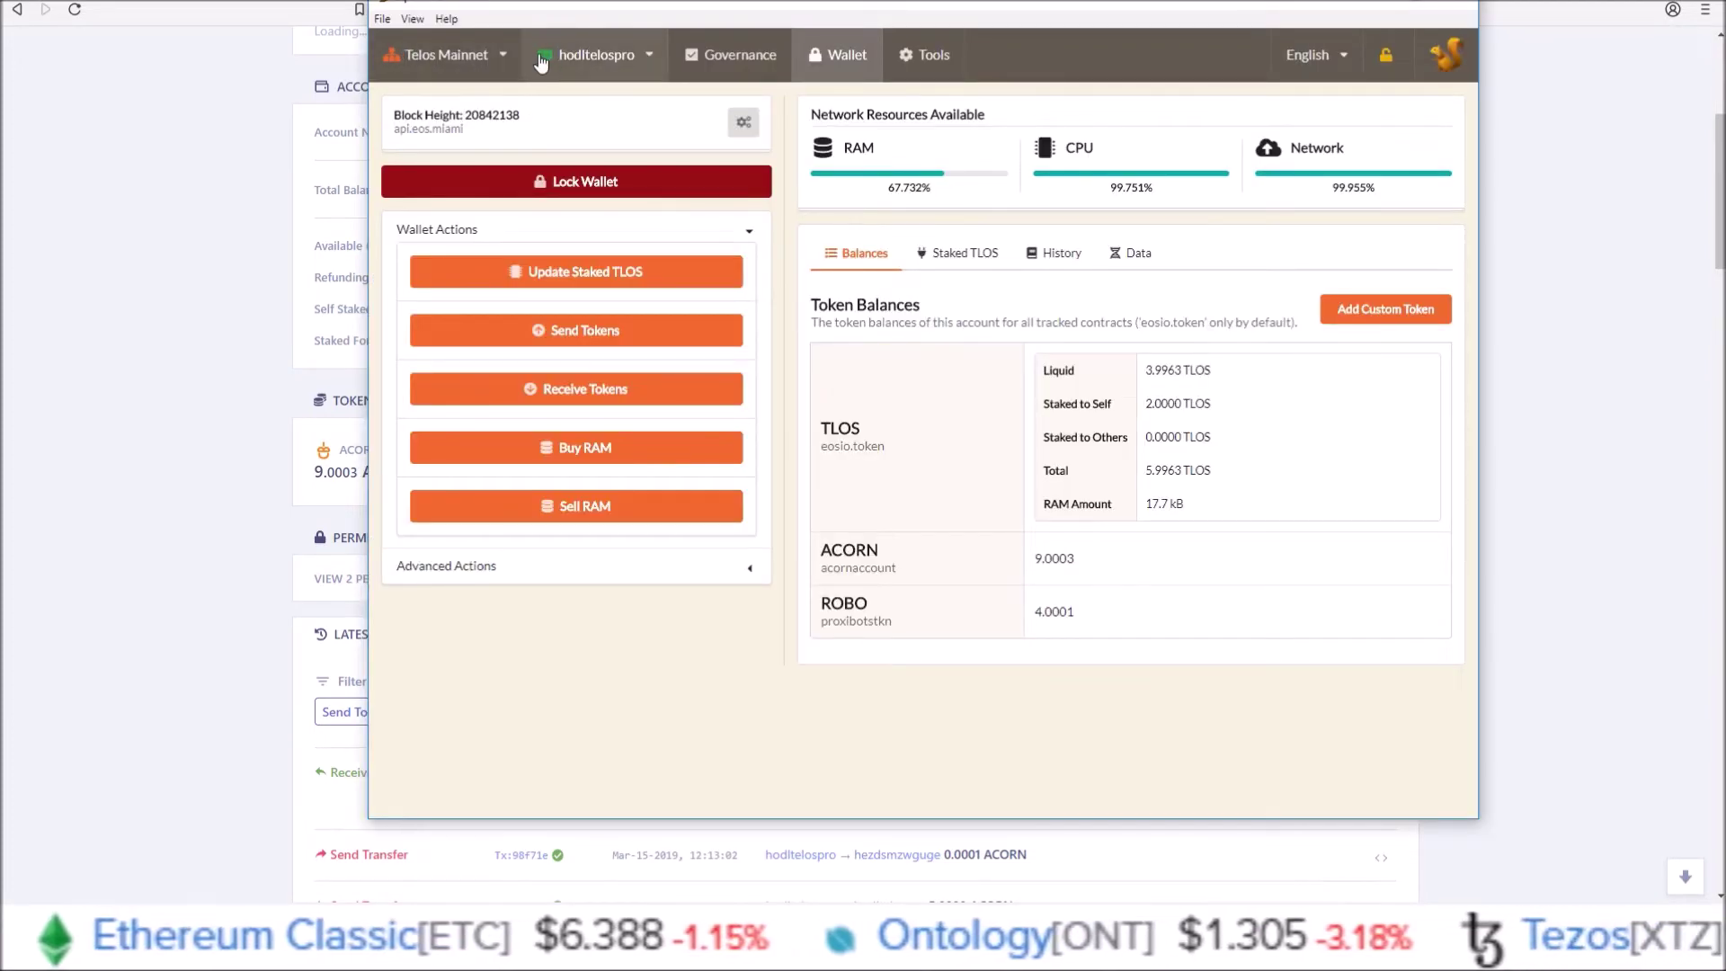
pyautogui.click(213, 80)
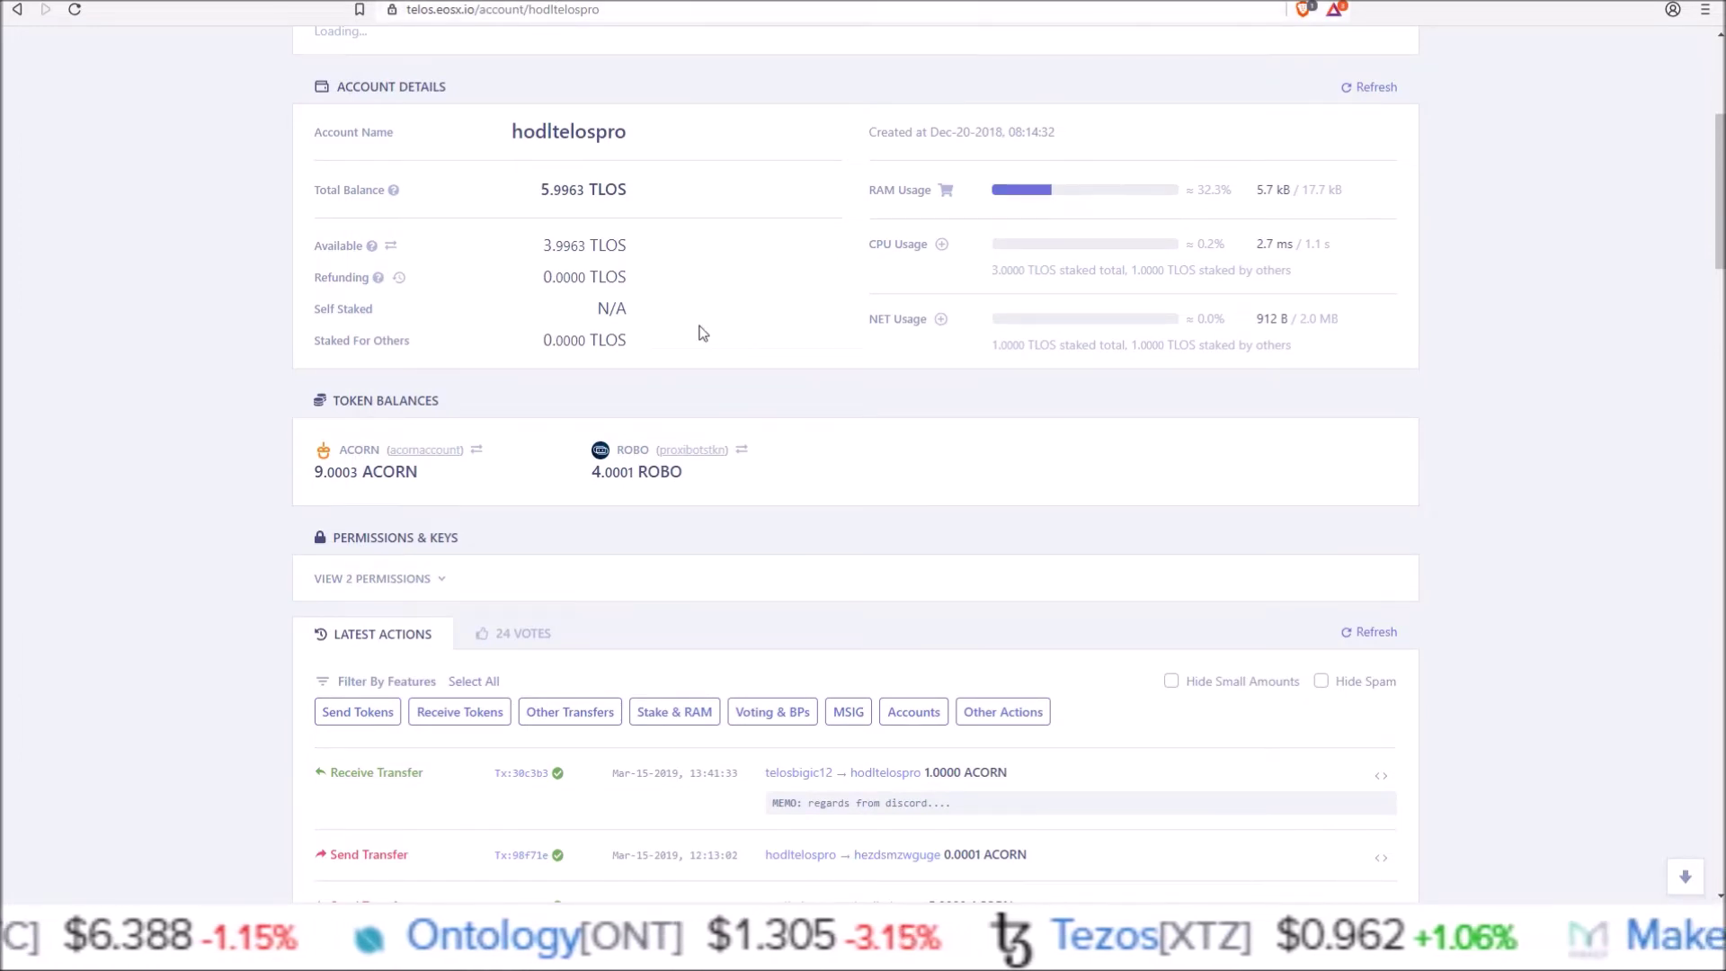
pyautogui.scroll(4, 1719, 214)
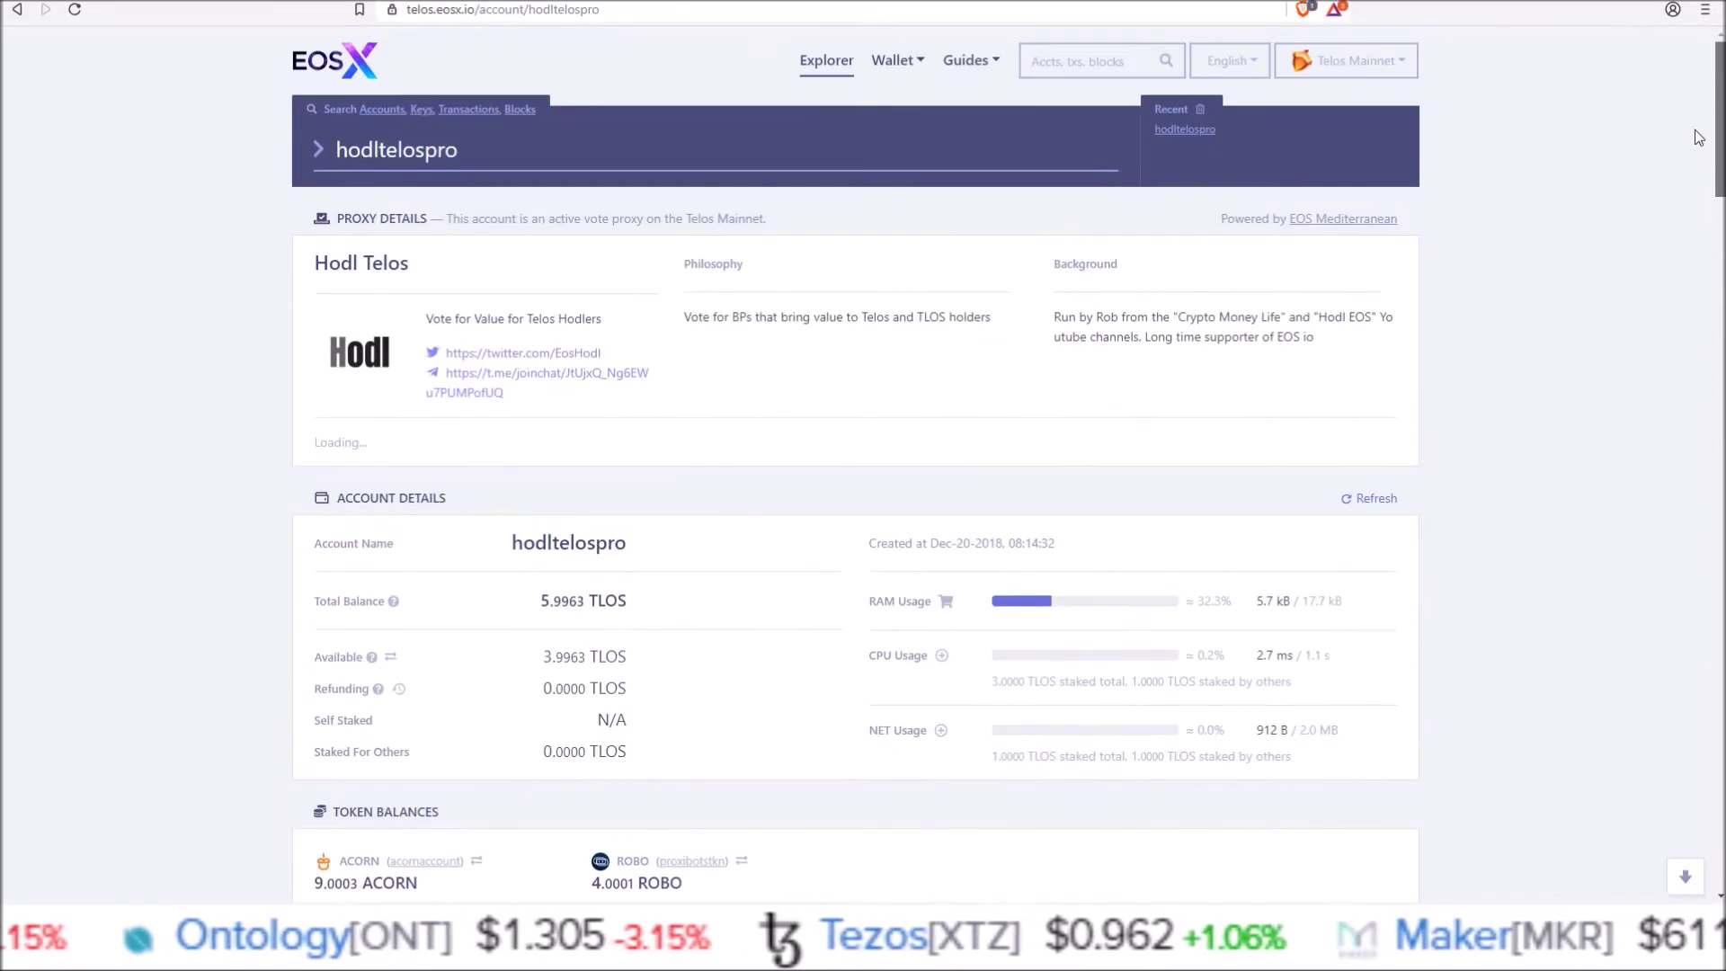
pyautogui.click(1616, 10)
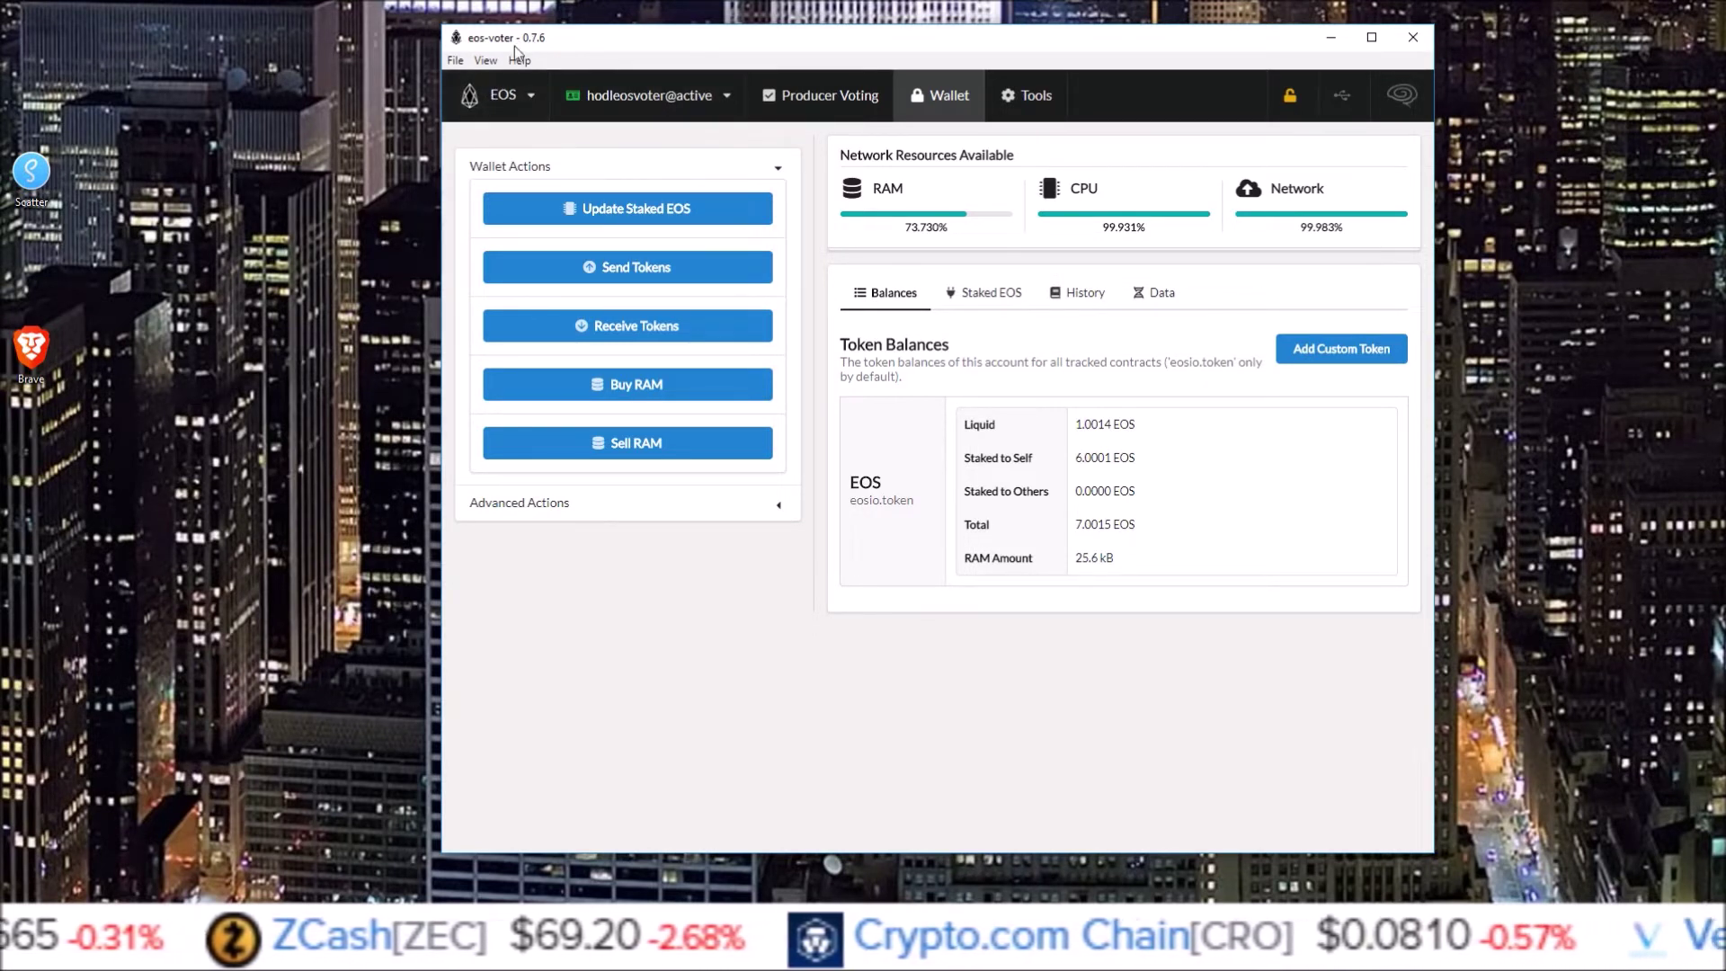
# Glance at the eos-voter network list, close it, and go to the Wallet Tools page.
pyautogui.click(520, 104)
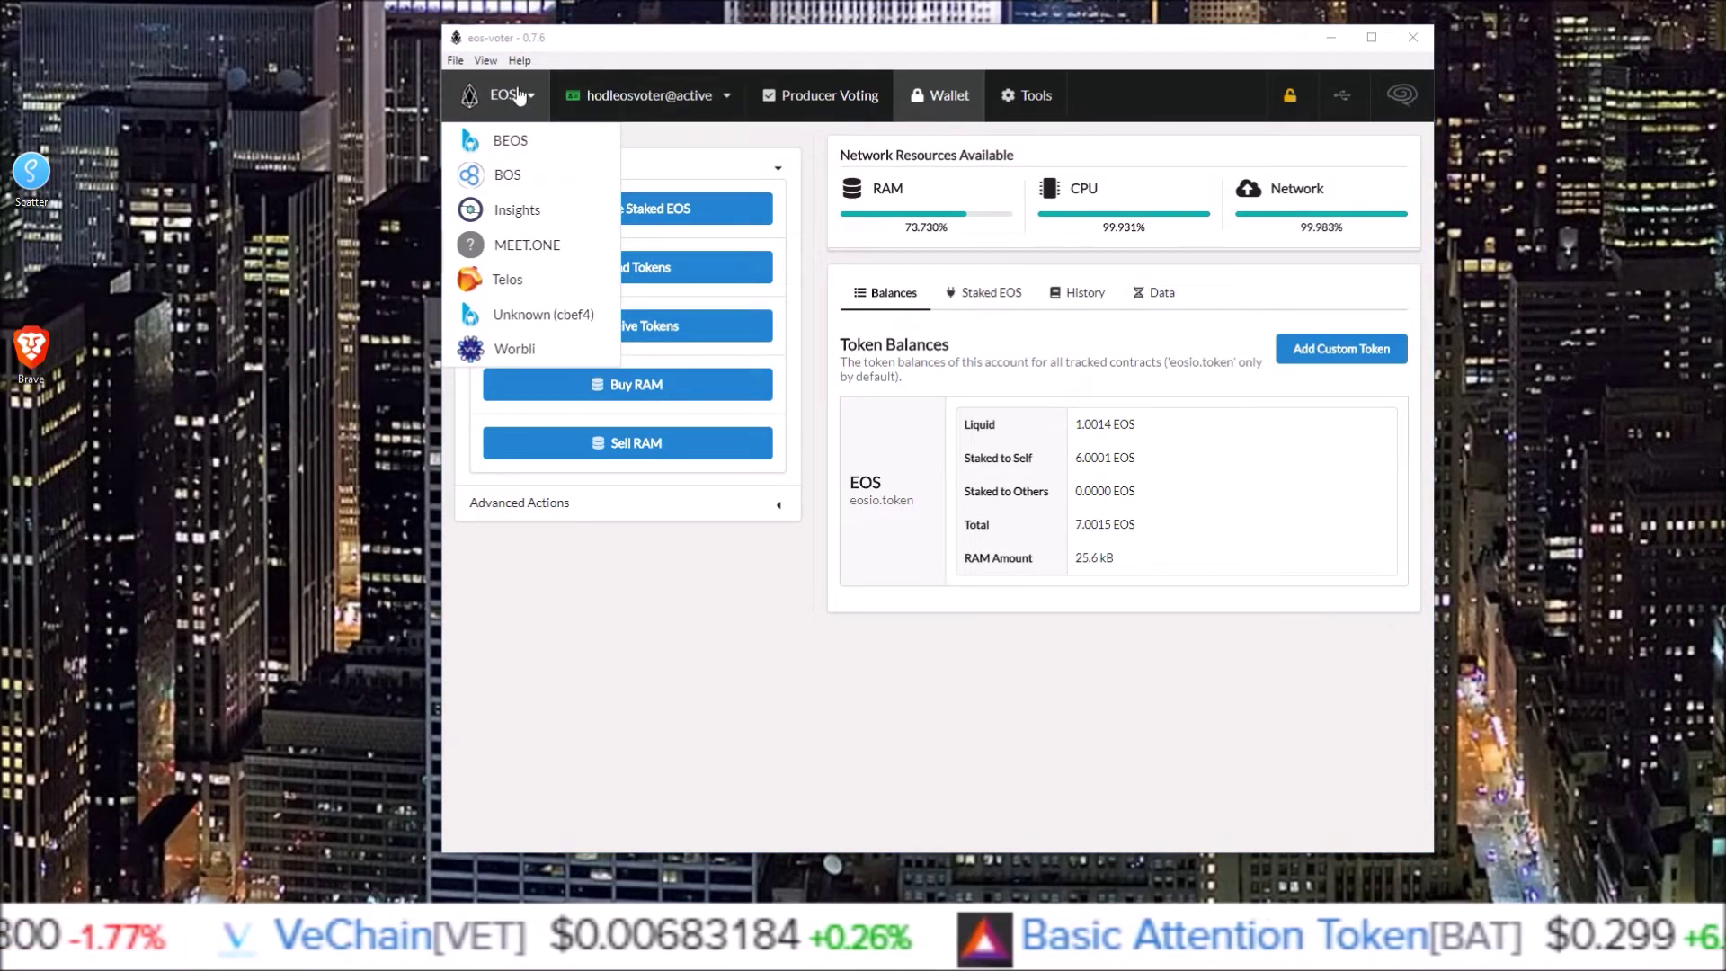
pyautogui.click(614, 49)
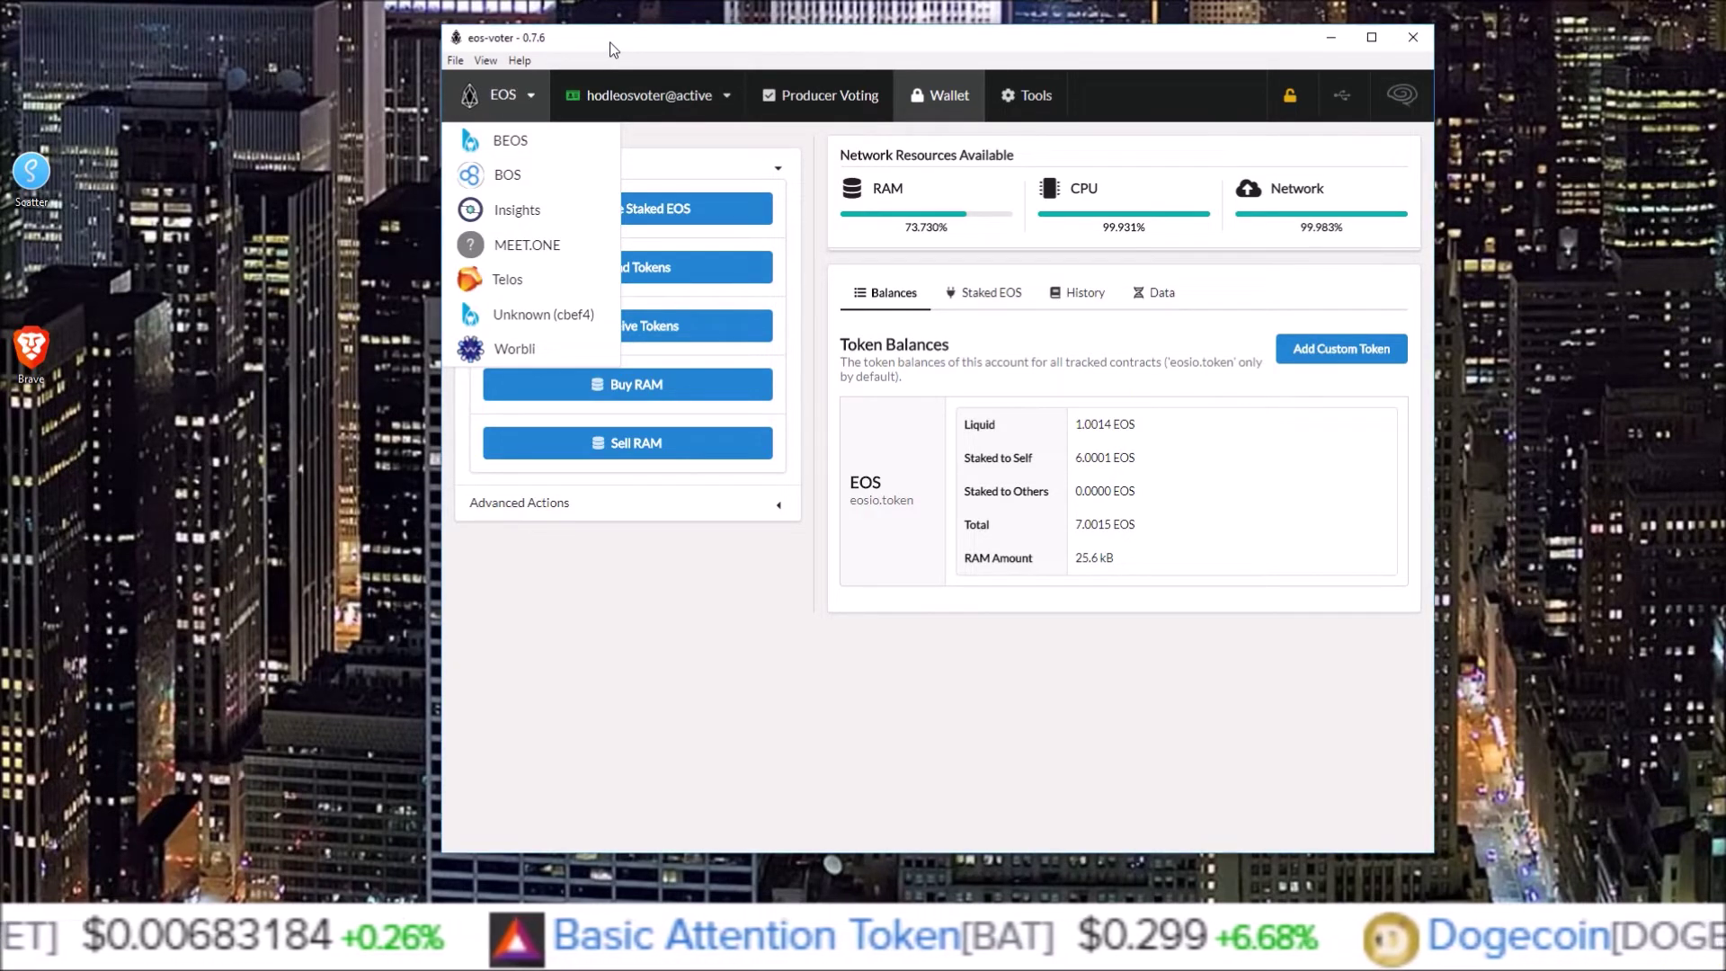
pyautogui.click(685, 148)
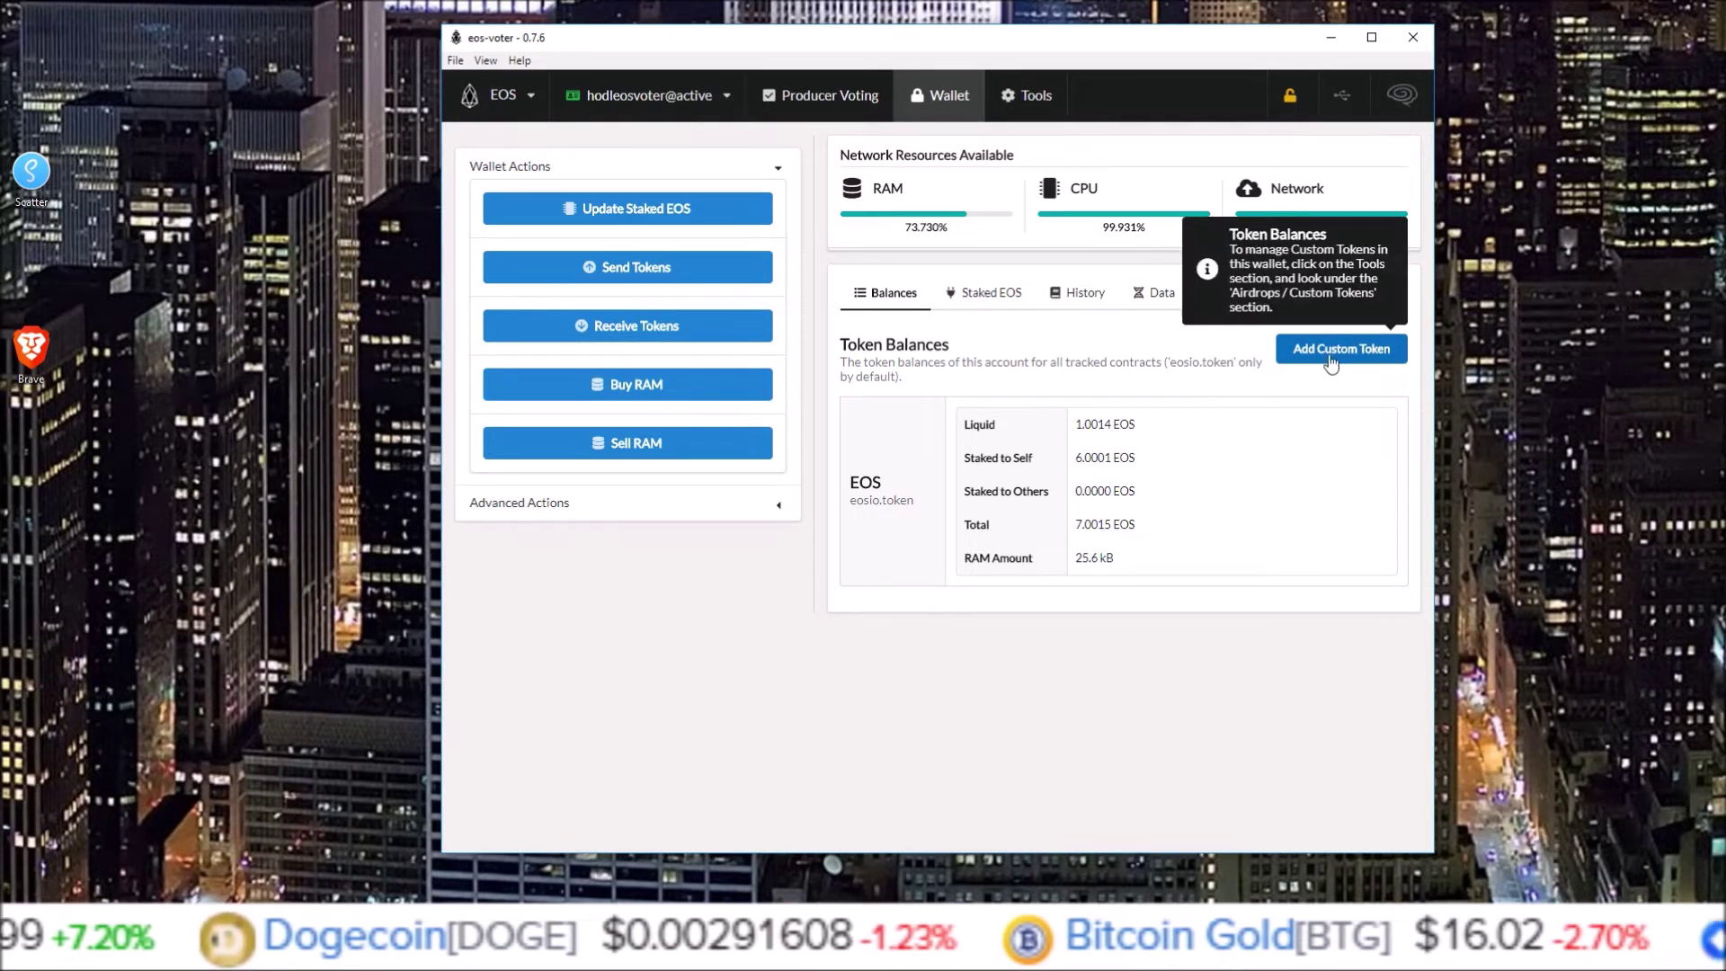
pyautogui.click(1033, 106)
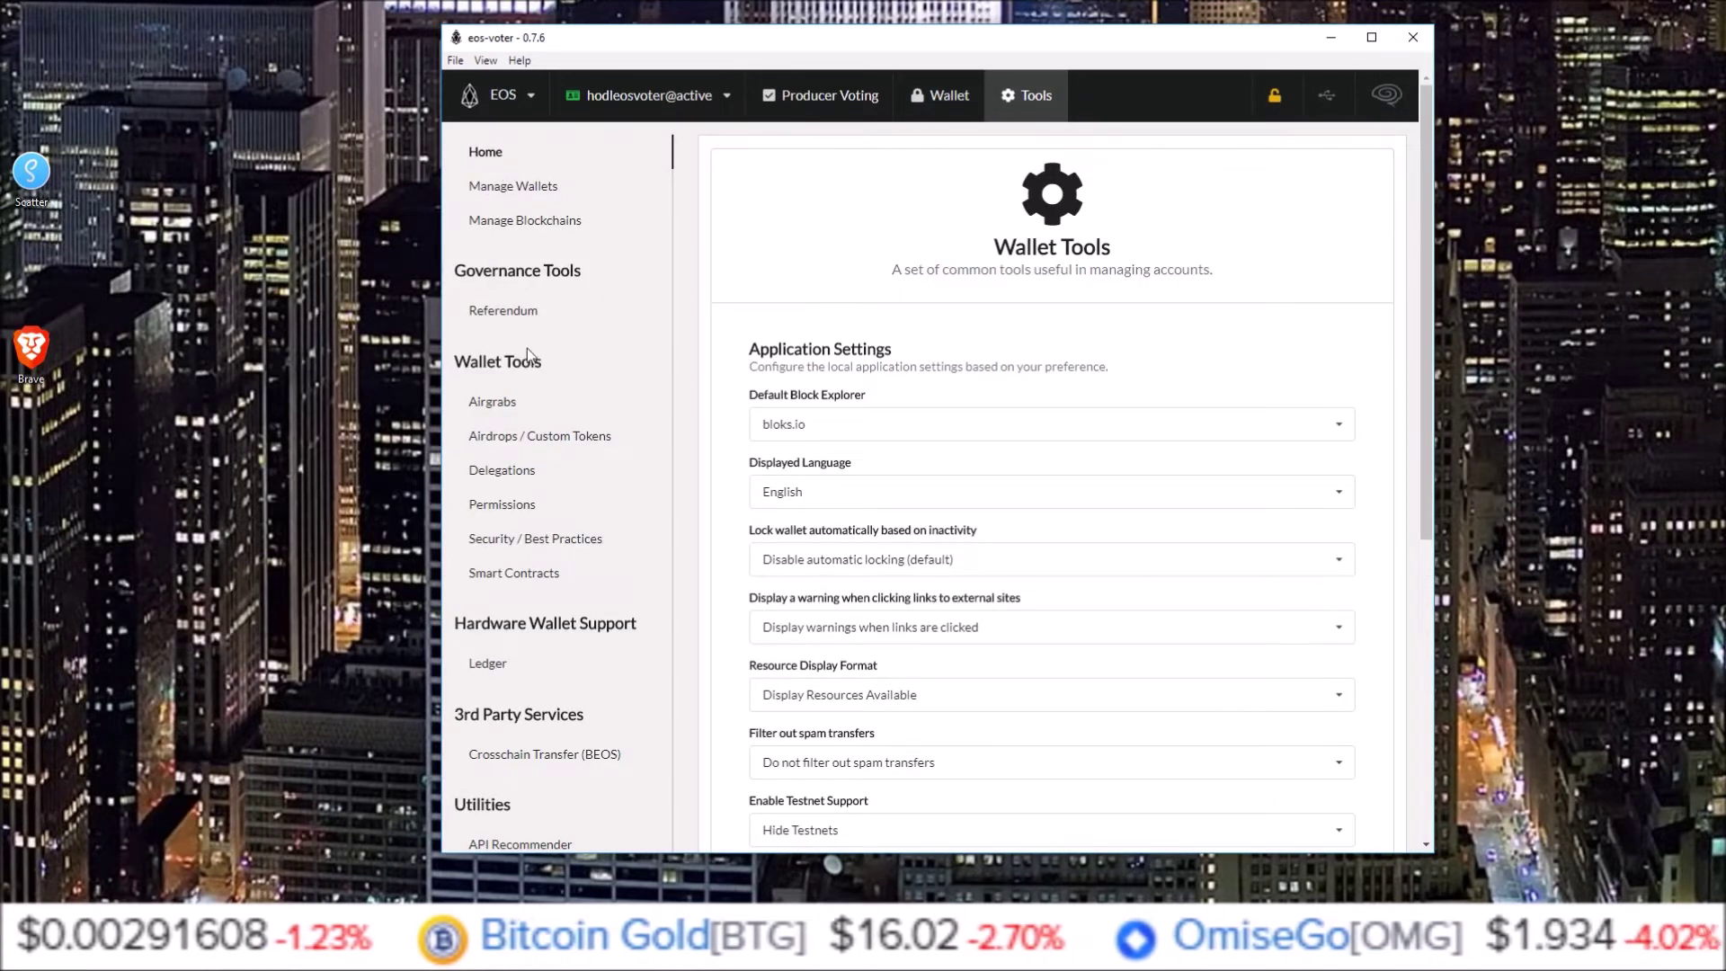
# Open Airdrops / Custom Token Tracking and start a balance scan of the listed token contracts.
pyautogui.click(575, 440)
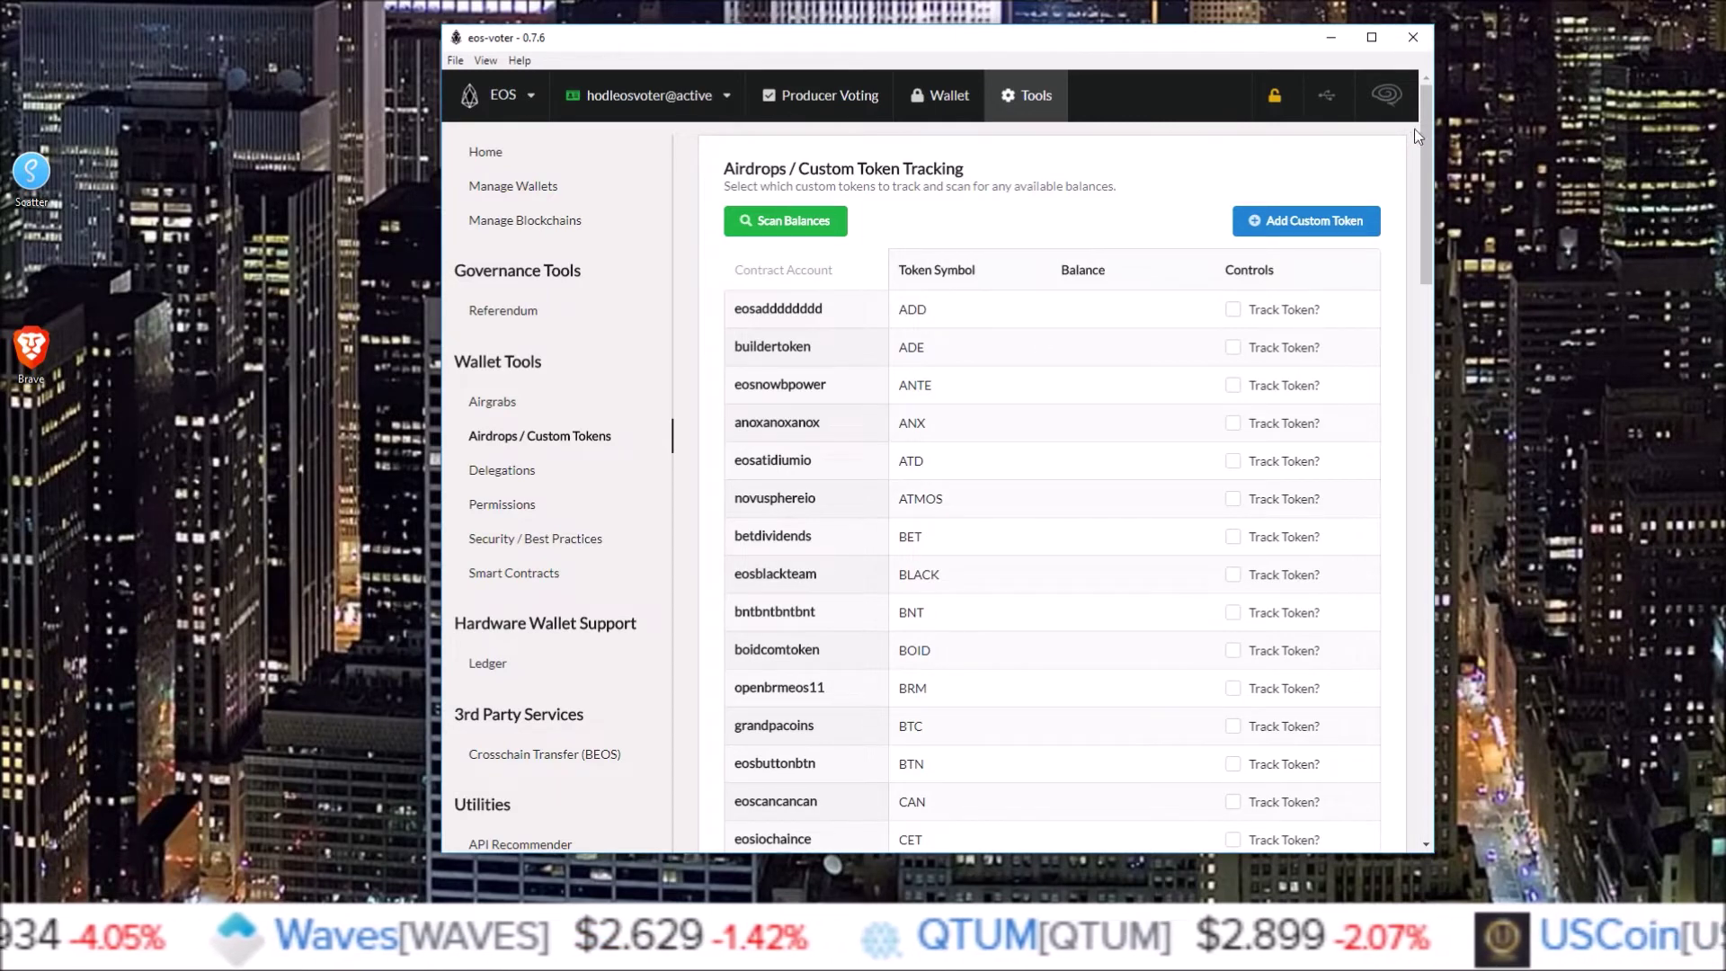
pyautogui.scroll(-1, 1334, 184)
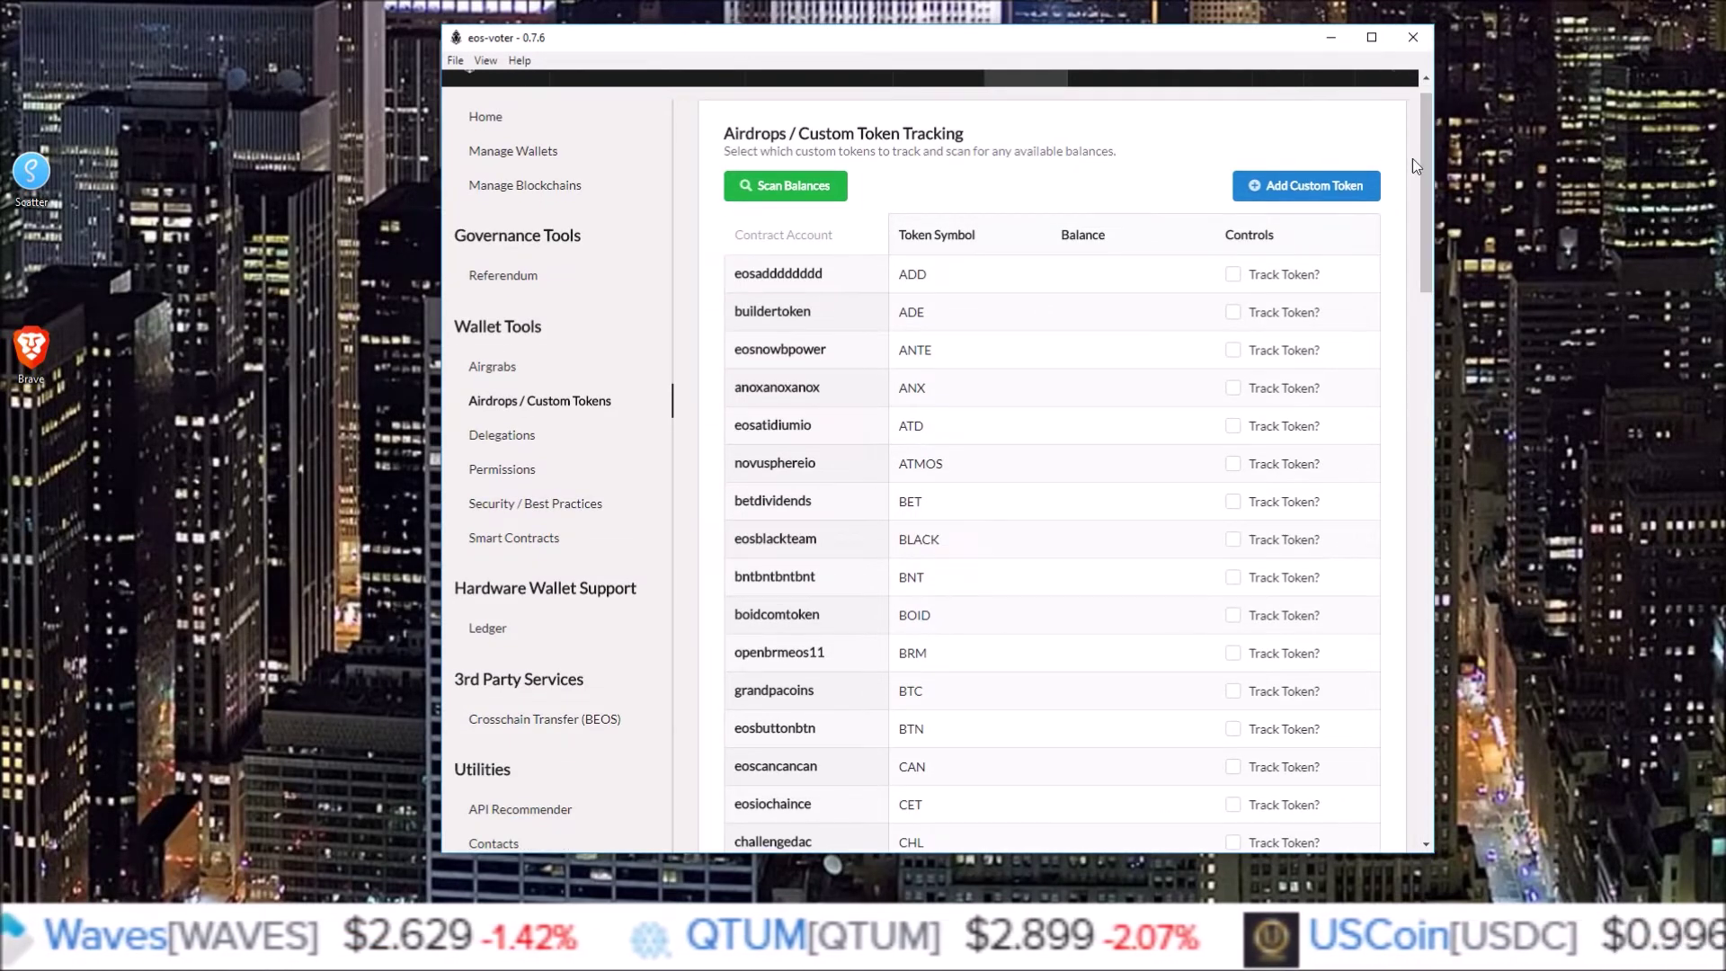
pyautogui.moveTo(1426, 142); pyautogui.dragTo(1356, 104)
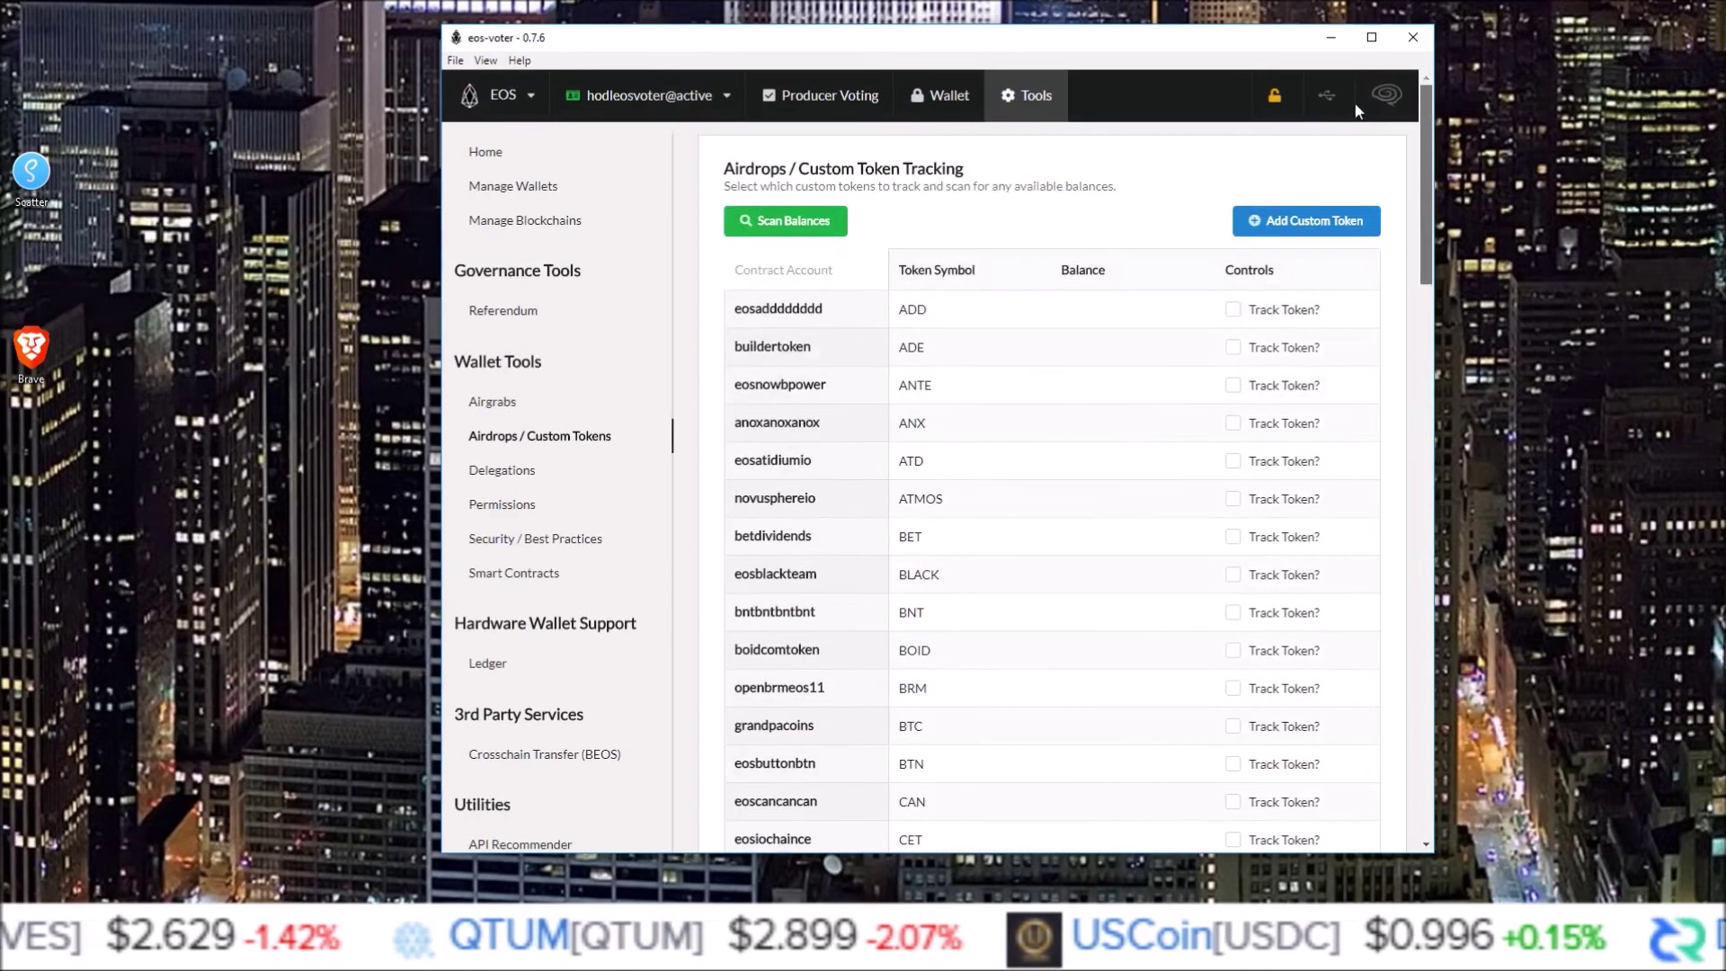
pyautogui.click(782, 226)
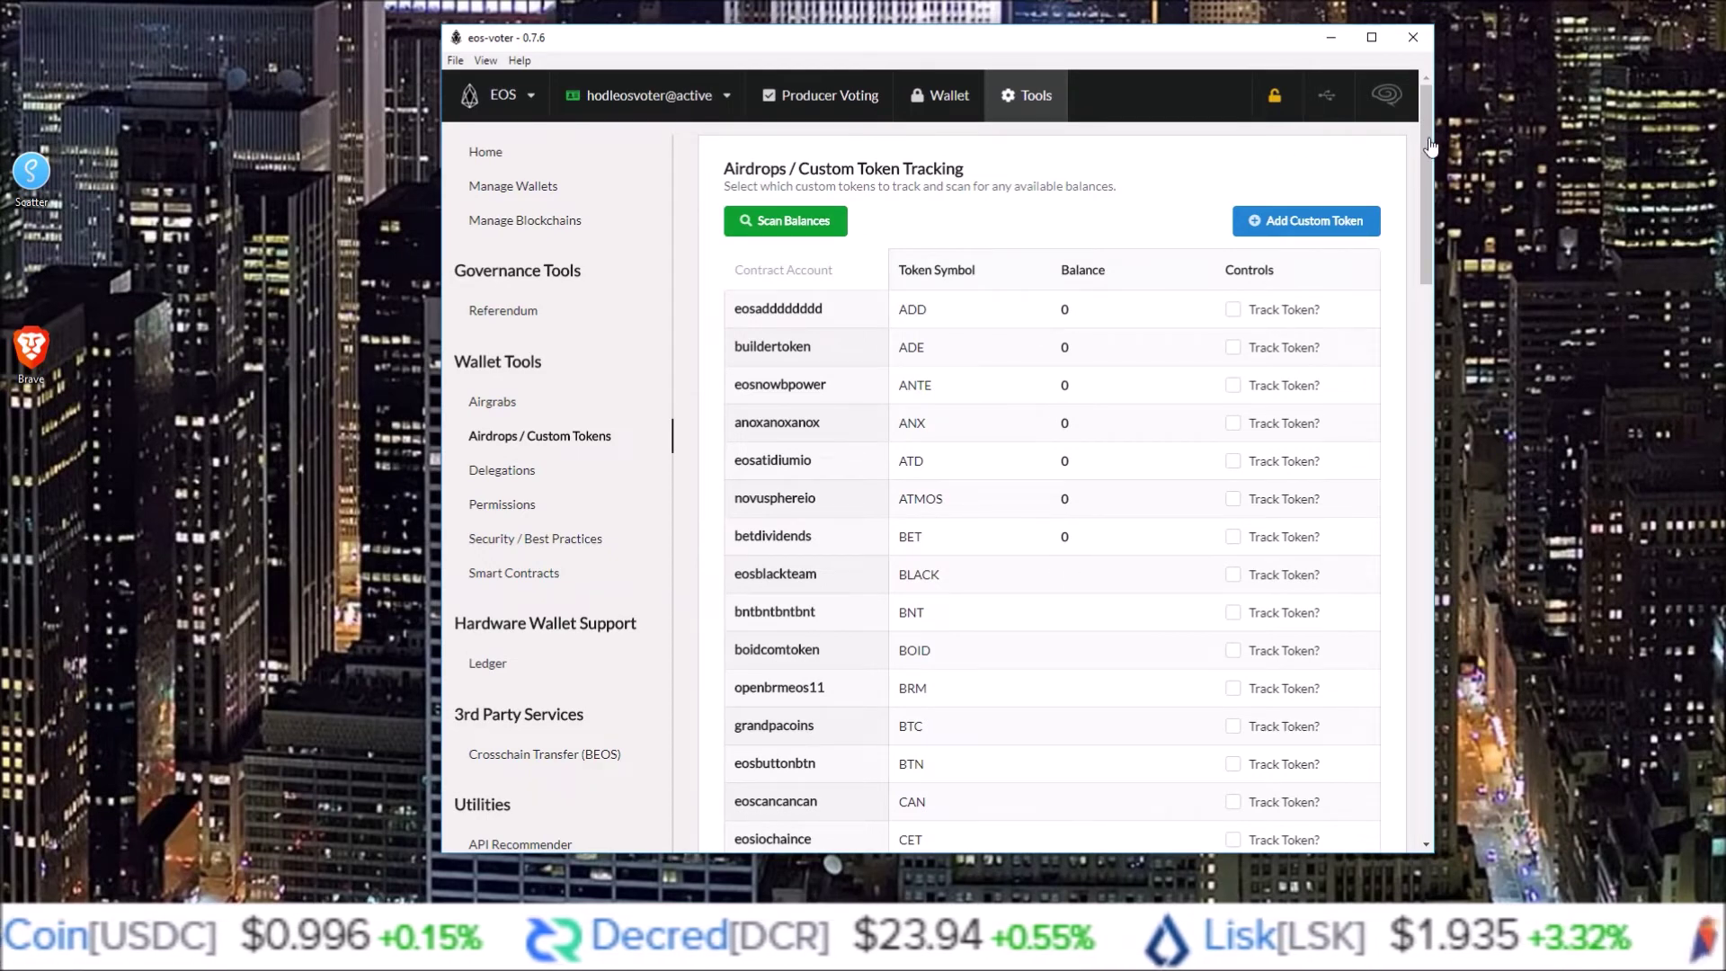
# Tick Track Token? for EETH (501), HVT (0.0002), PEOS (9.1014), PSO (3000), PUB (4) and ZOS (140).
pyautogui.moveTo(1429, 146); pyautogui.dragTo(1399, 356)
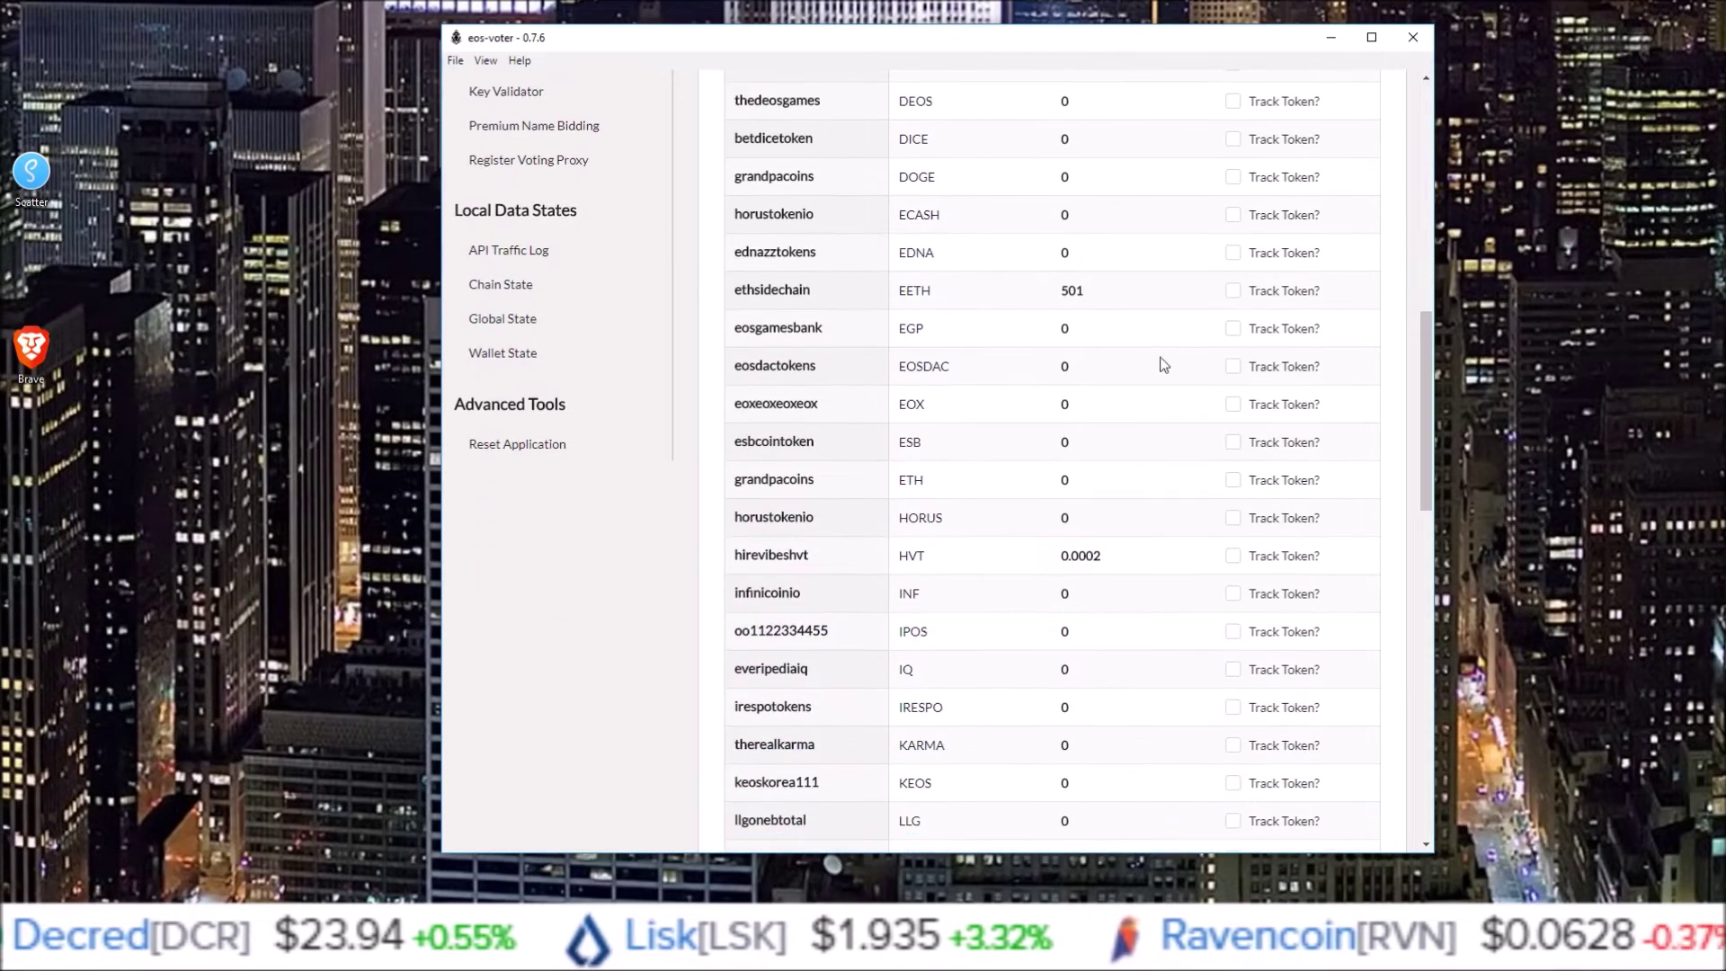
pyautogui.click(1230, 295)
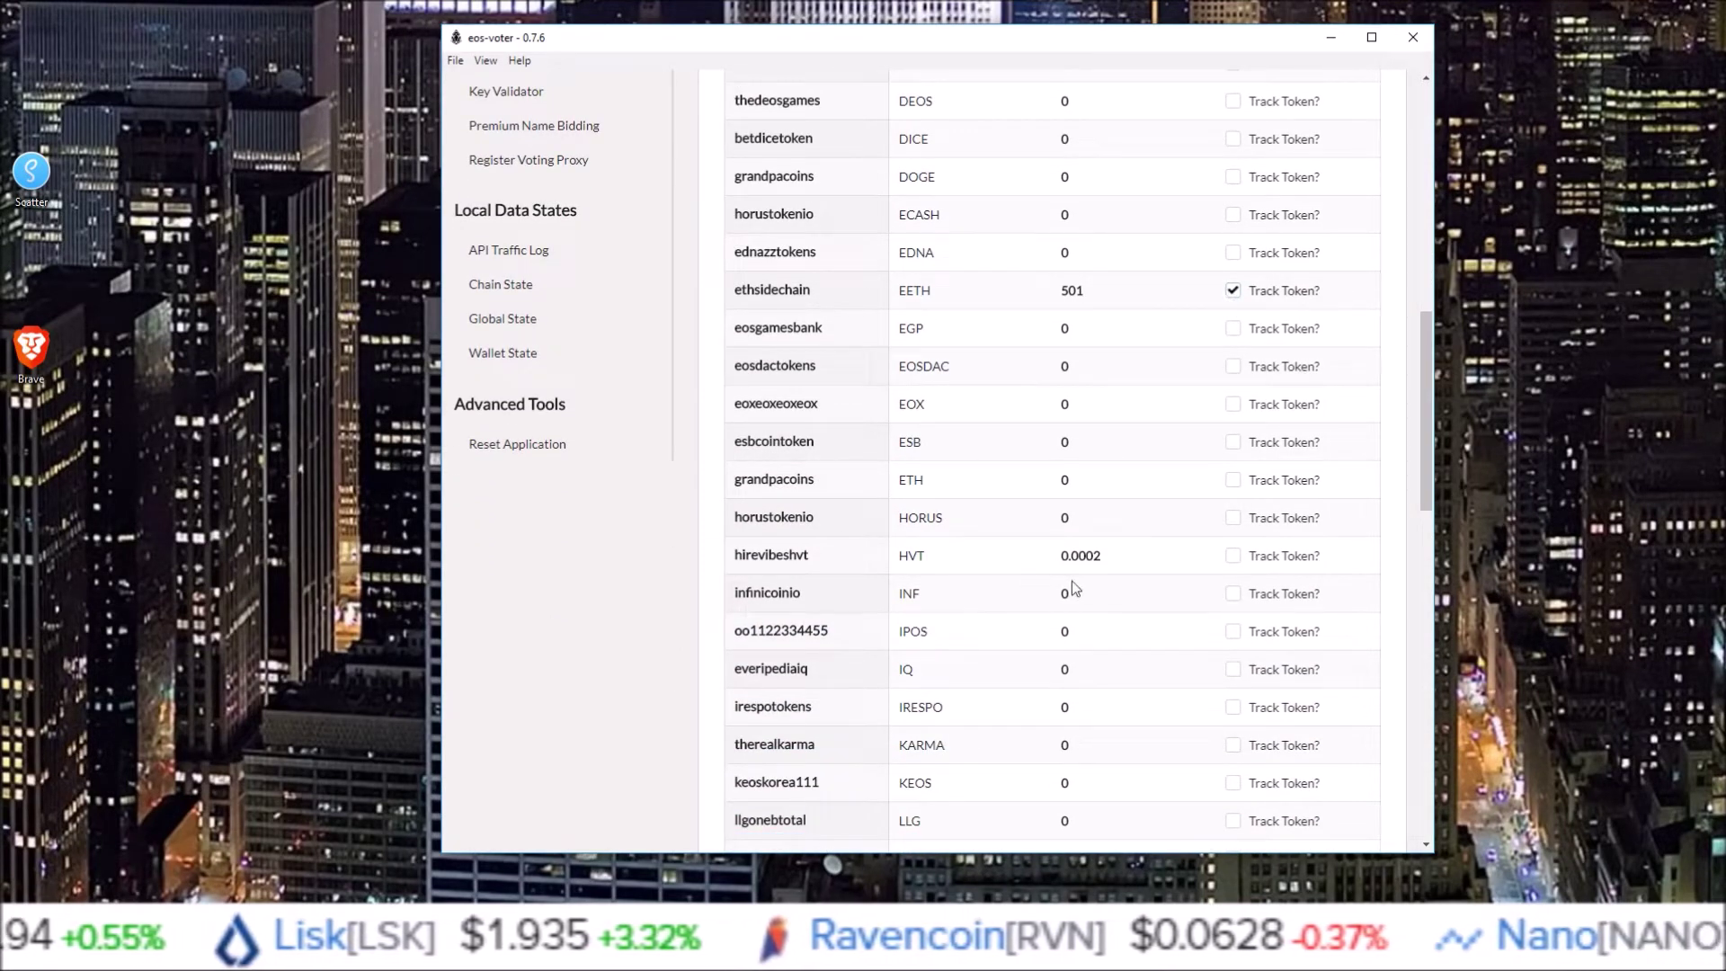
pyautogui.click(1232, 557)
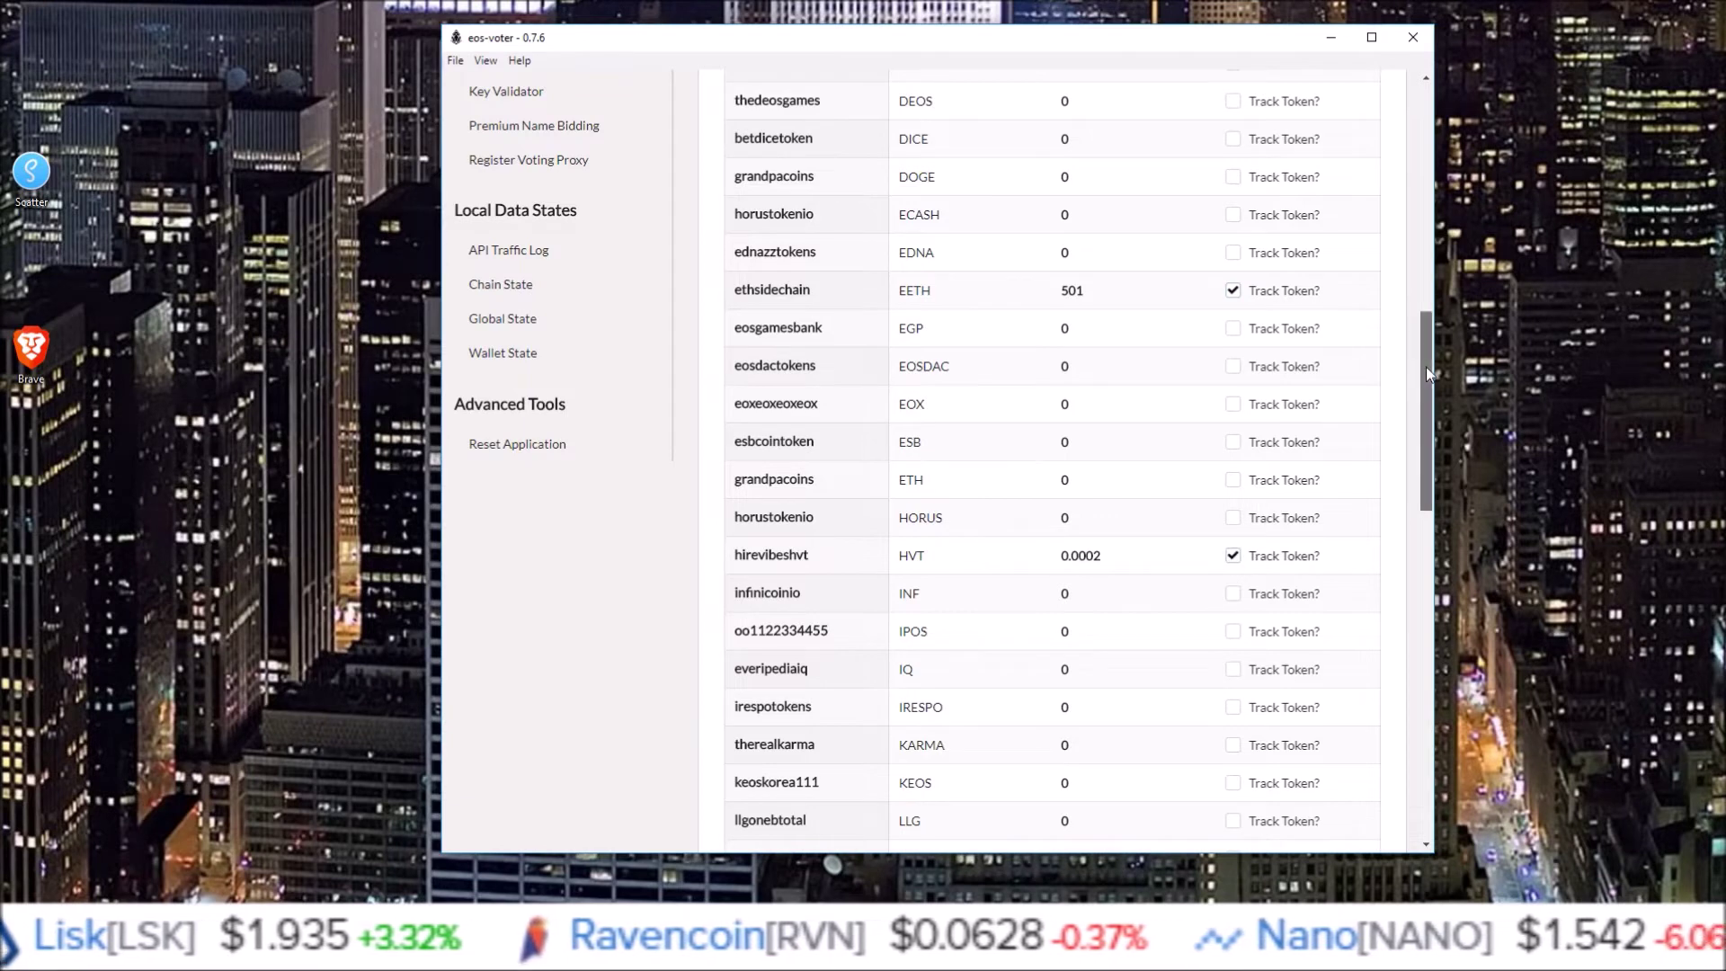
pyautogui.moveTo(1426, 367); pyautogui.dragTo(1393, 573)
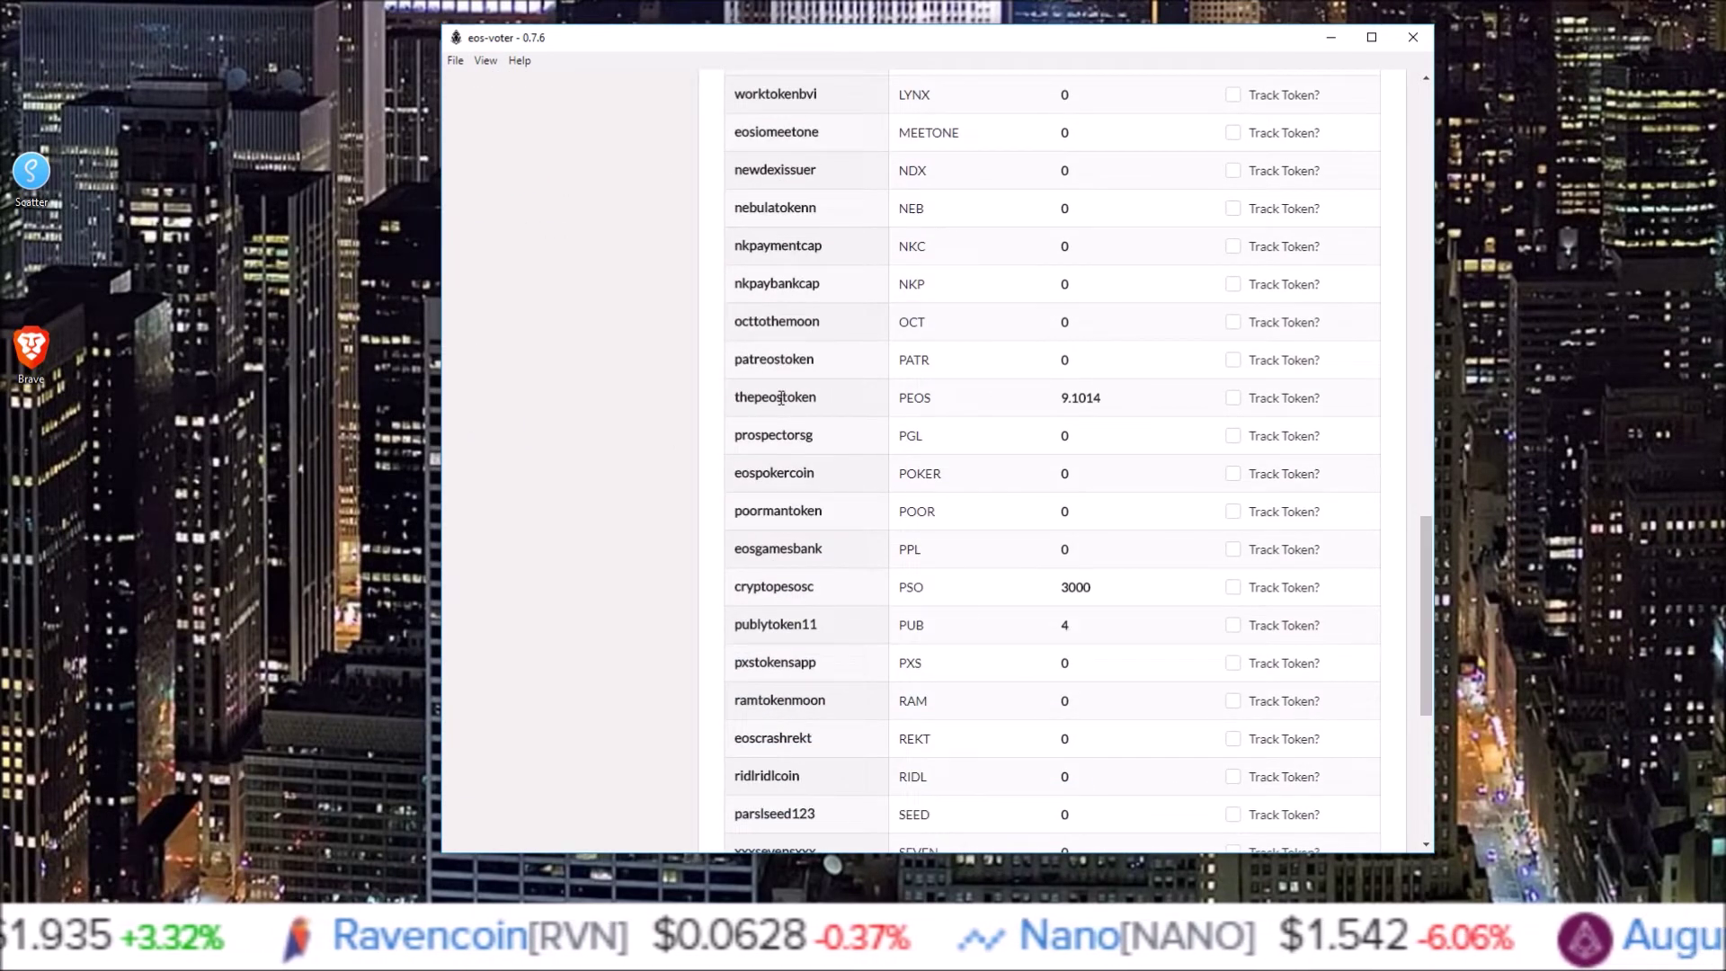
pyautogui.click(1232, 397)
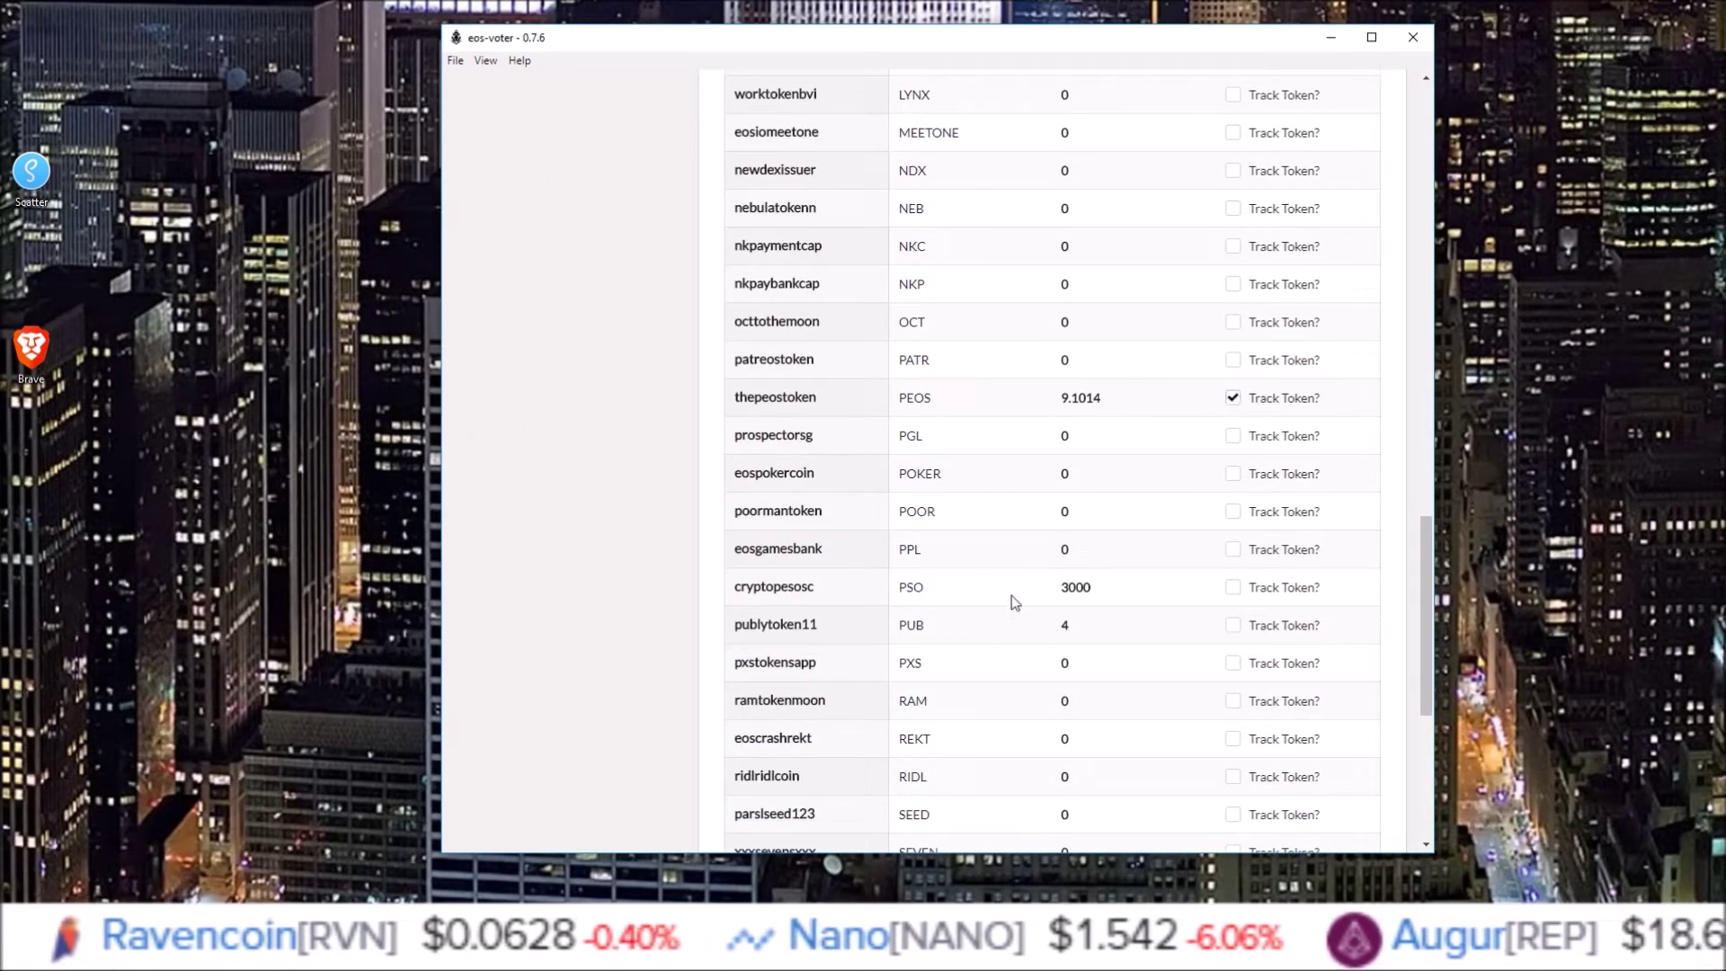
pyautogui.click(1232, 587)
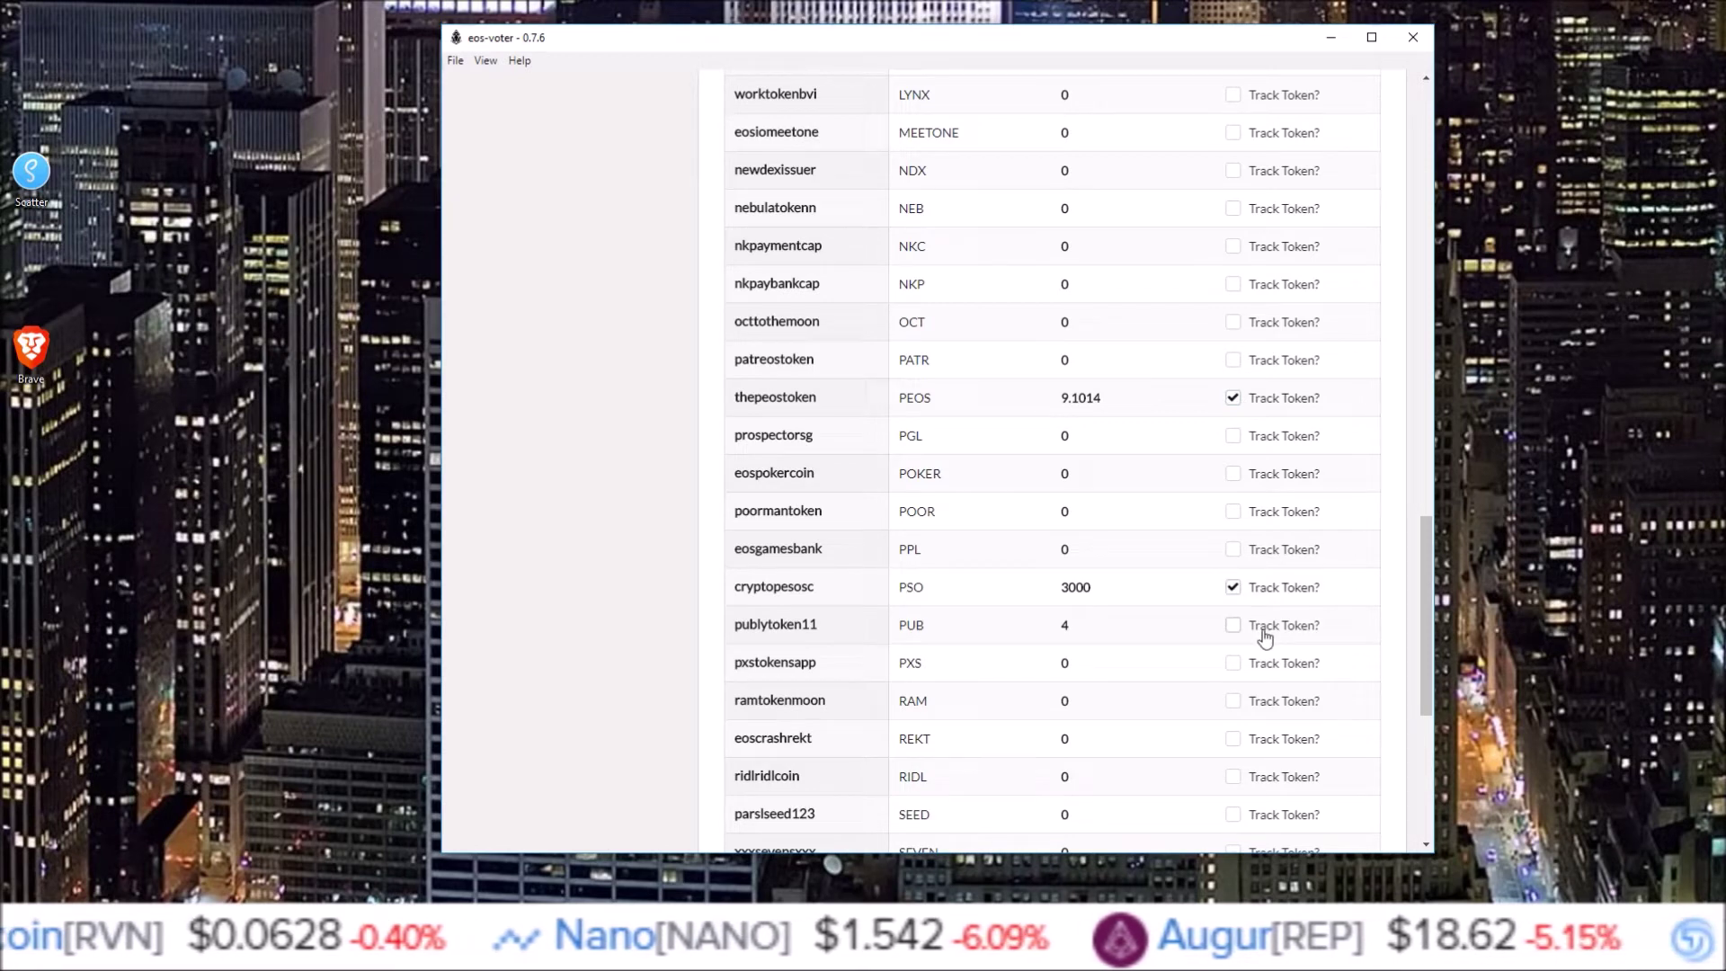
pyautogui.click(1233, 626)
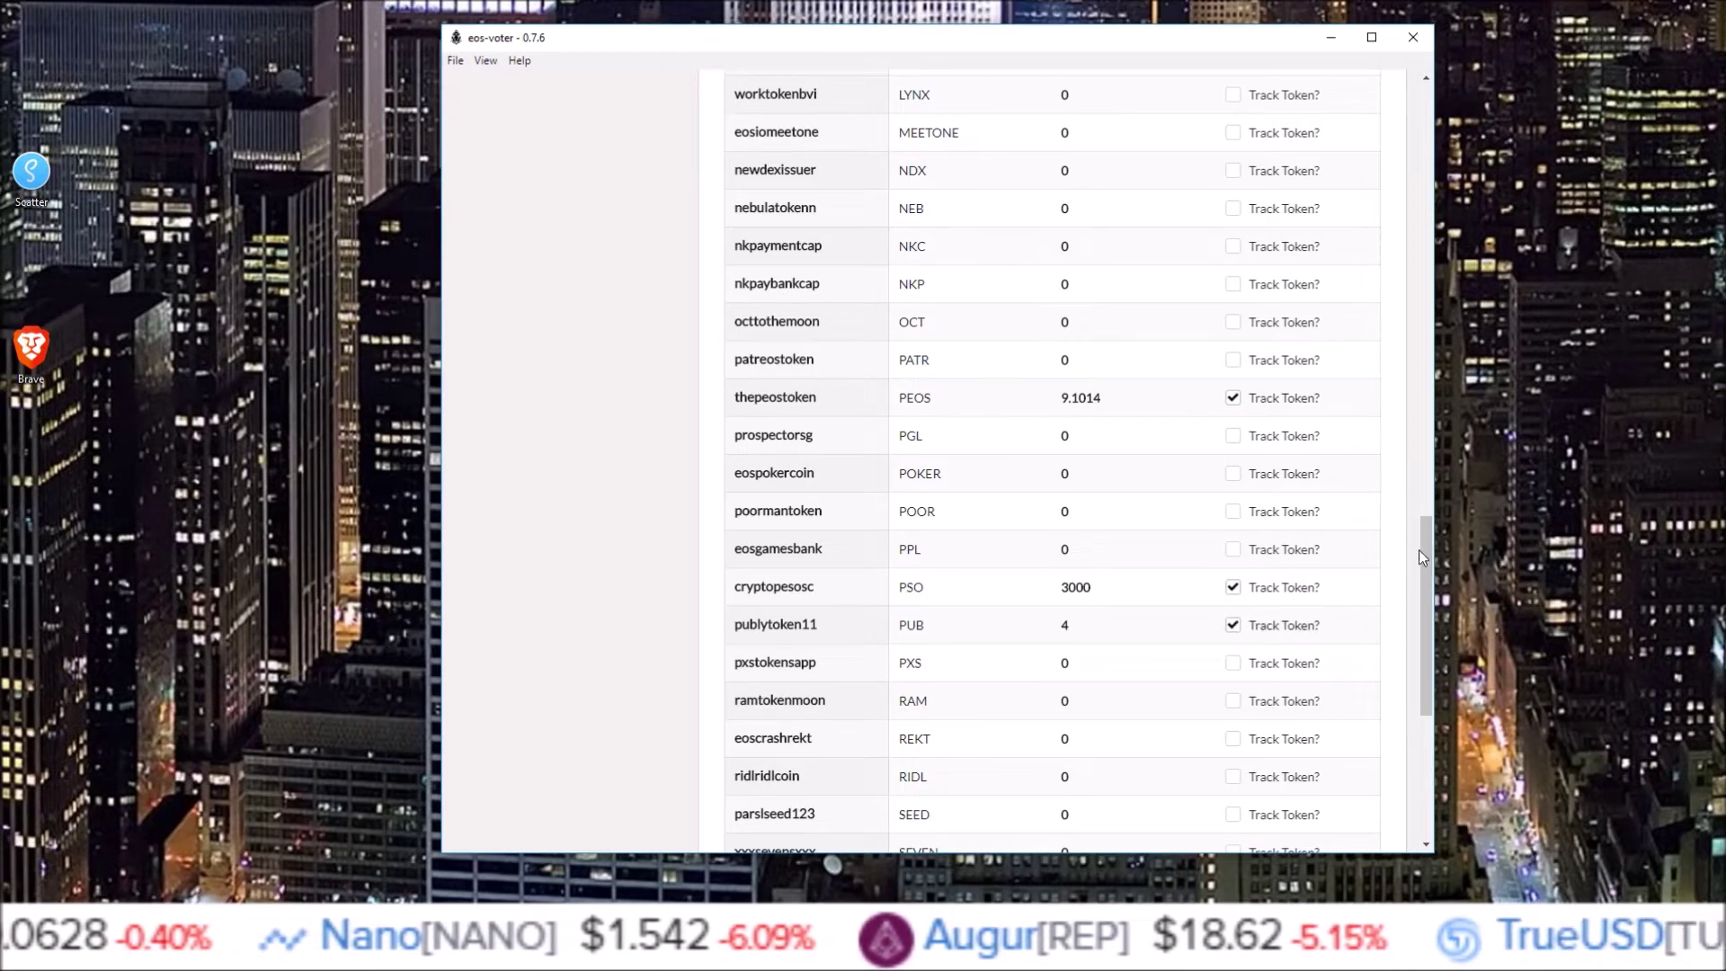
pyautogui.moveTo(1422, 556); pyautogui.dragTo(1422, 677)
pyautogui.click(1233, 795)
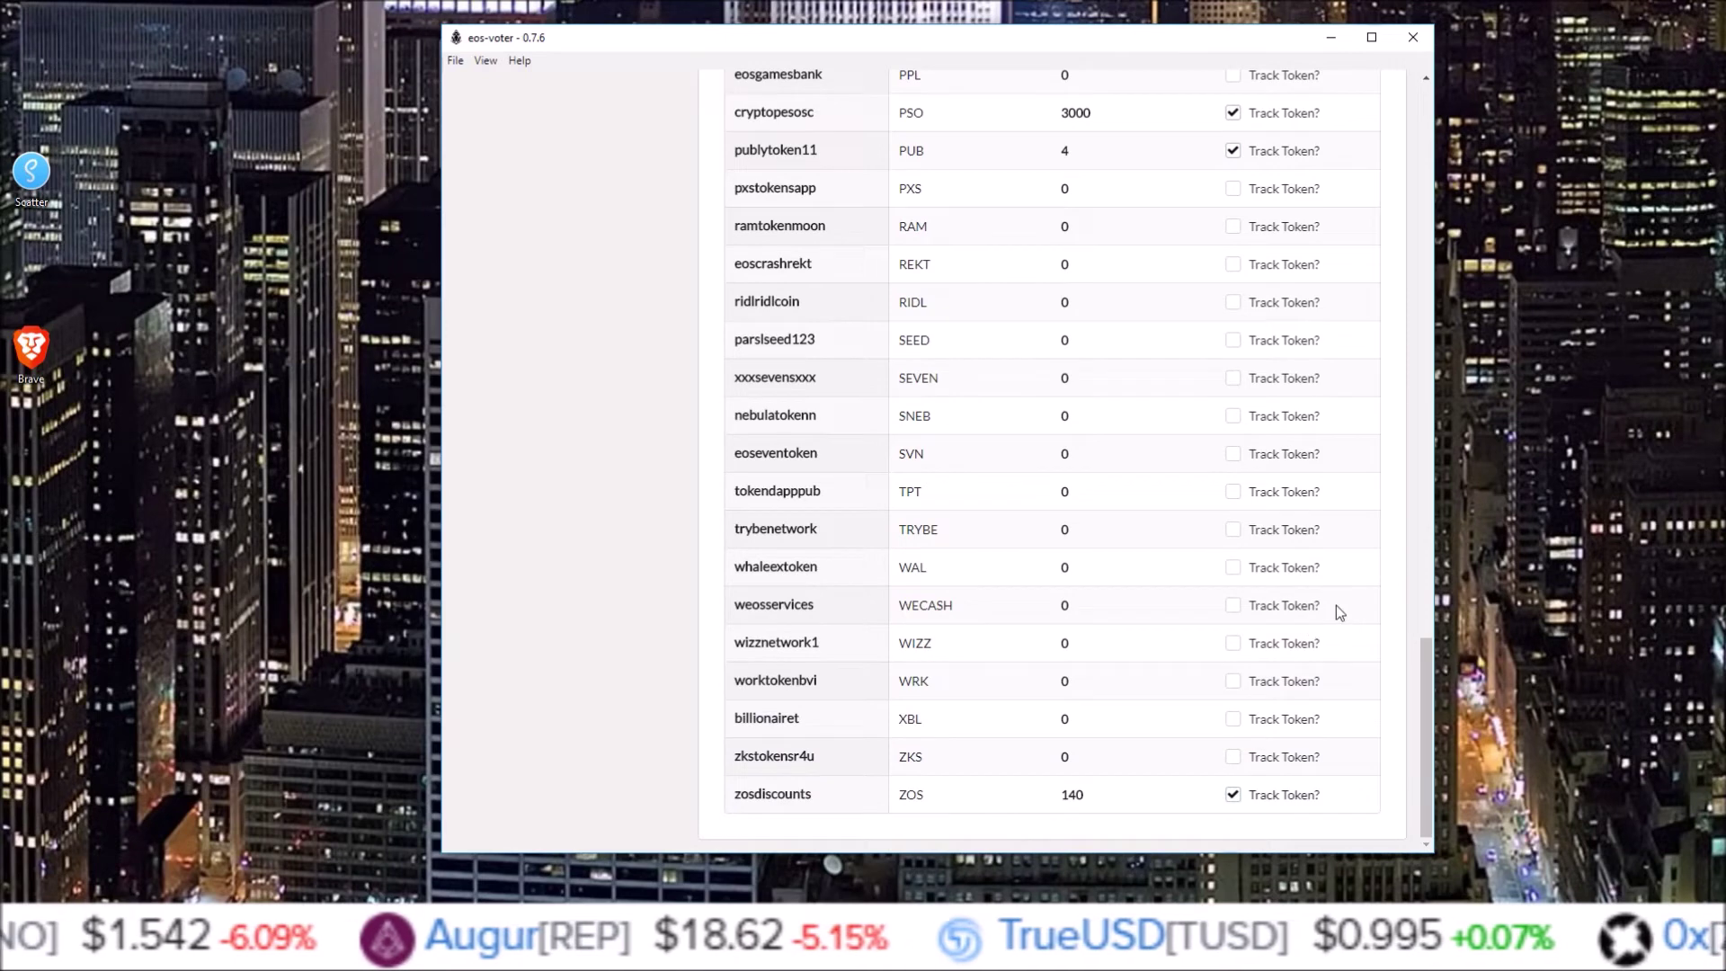
pyautogui.moveTo(1428, 665); pyautogui.dragTo(1424, 104)
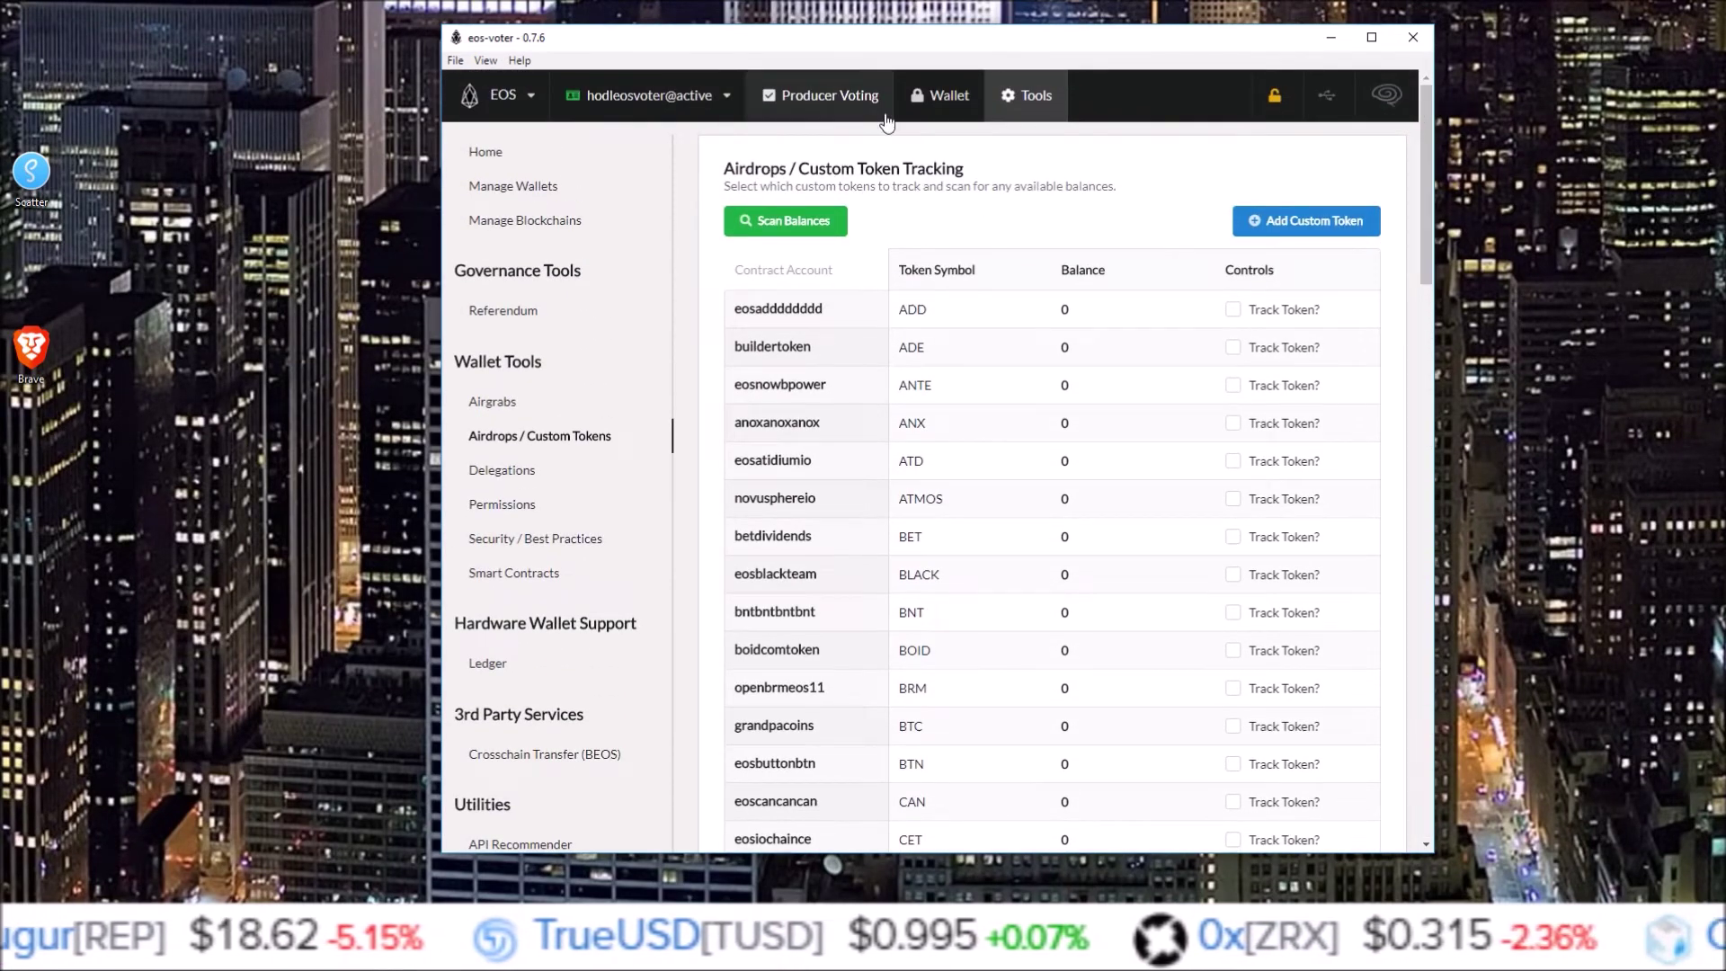
# Check the Wallet balances for the newly tracked tokens, then reopen Airdrops / Custom Tokens.
pyautogui.click(948, 102)
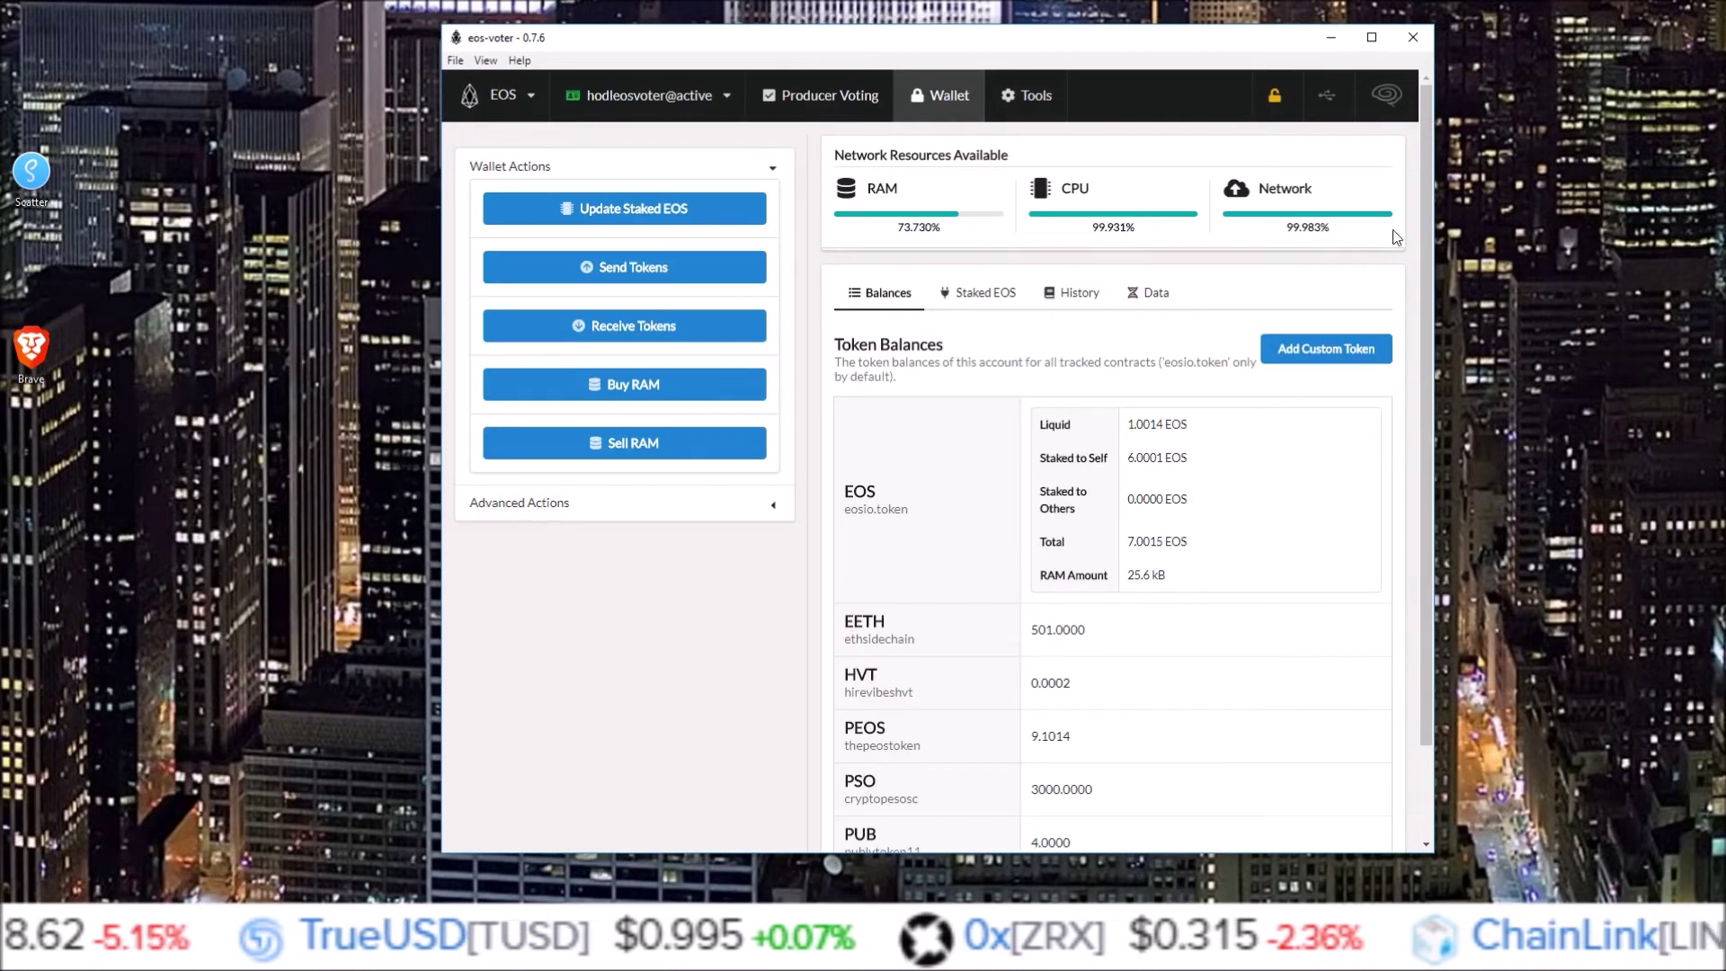
pyautogui.scroll(-1, 1433, 196)
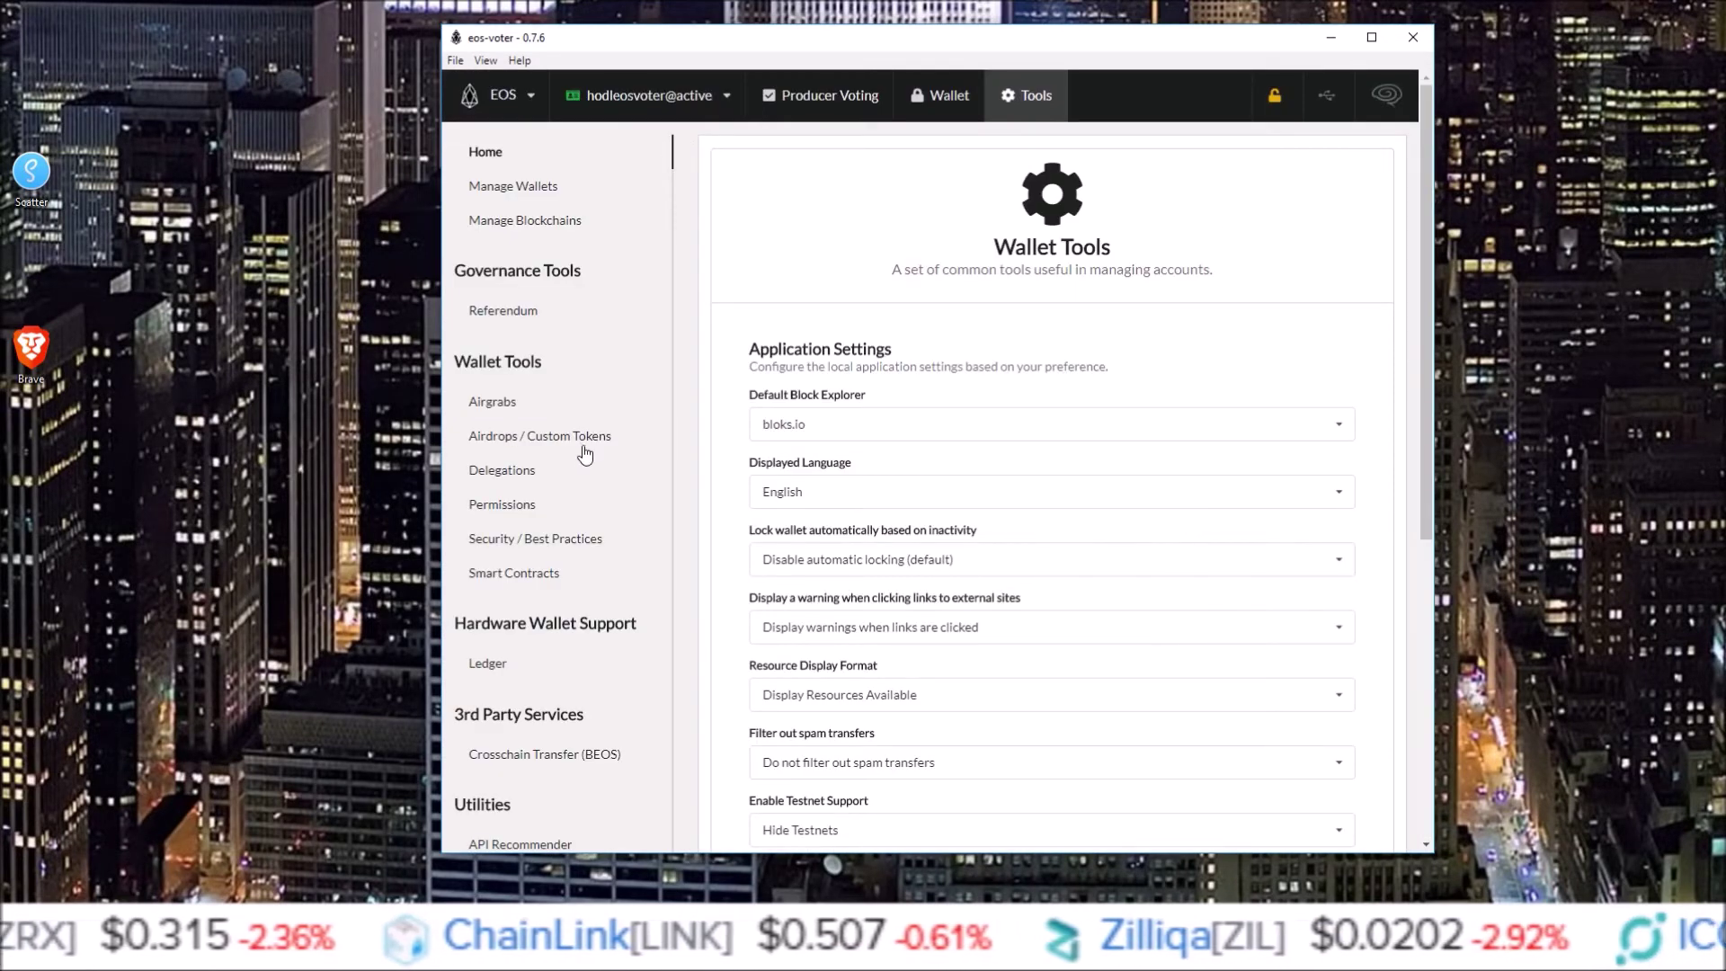
pyautogui.click(582, 447)
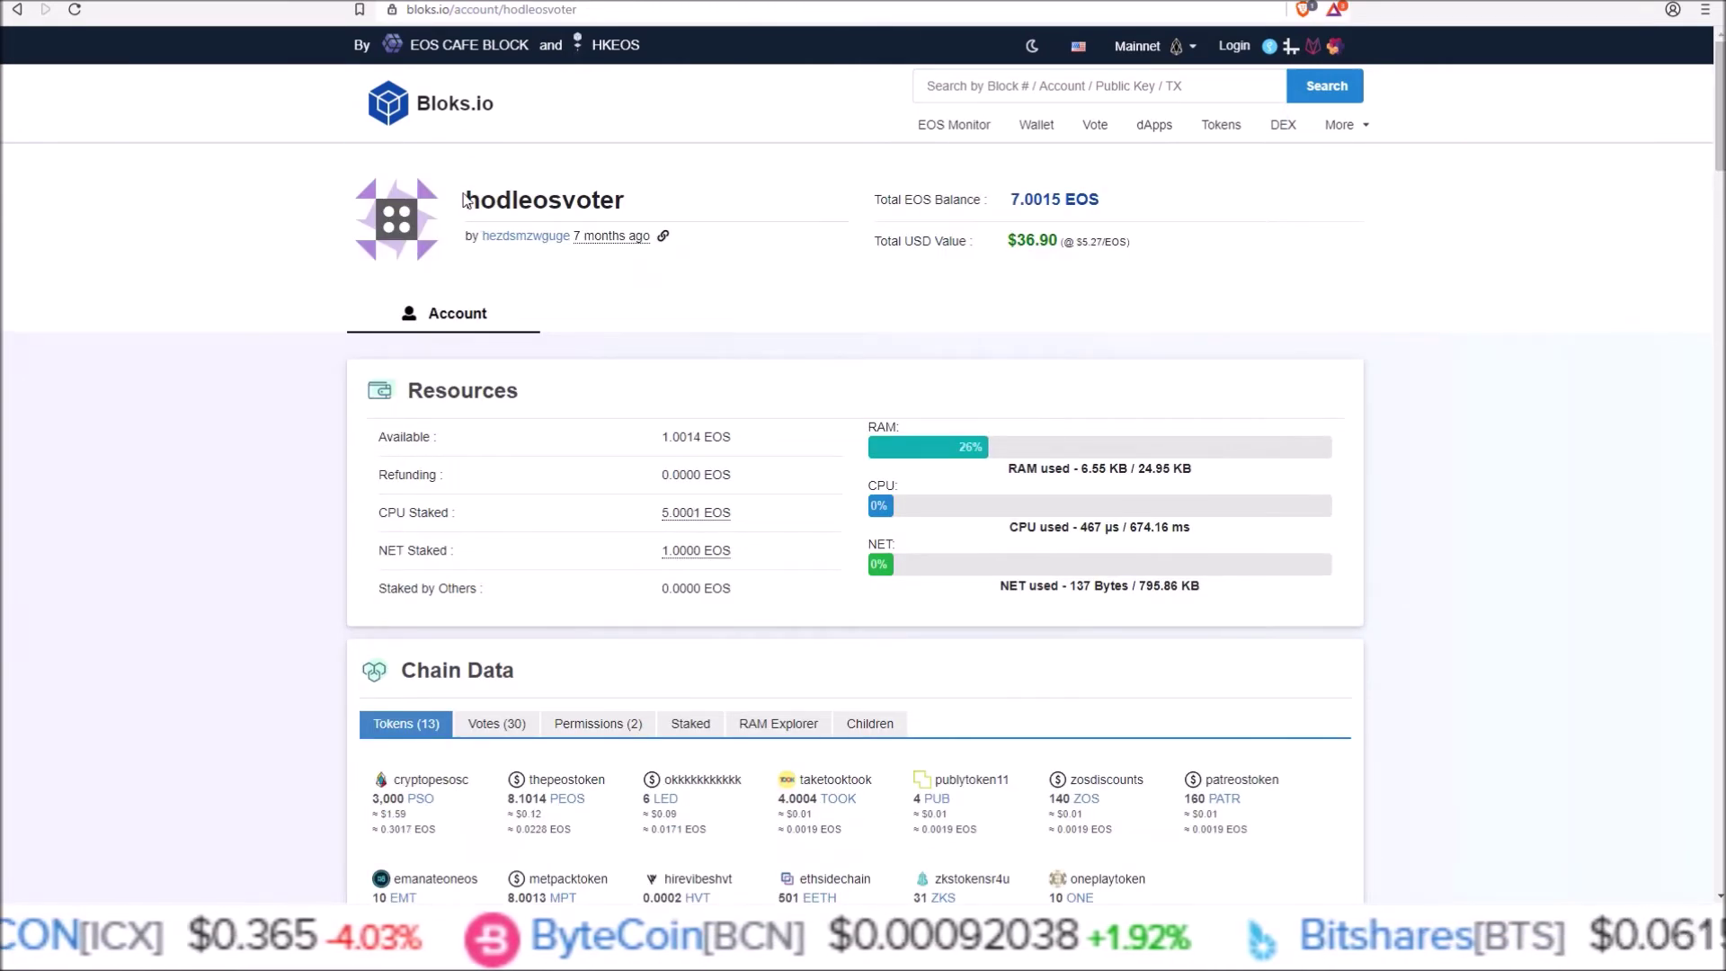
# Copy patreostoken from the Bloks.io account's token list and switch back to eos-voter.
pyautogui.moveTo(466, 199); pyautogui.dragTo(666, 207)
pyautogui.click(773, 283)
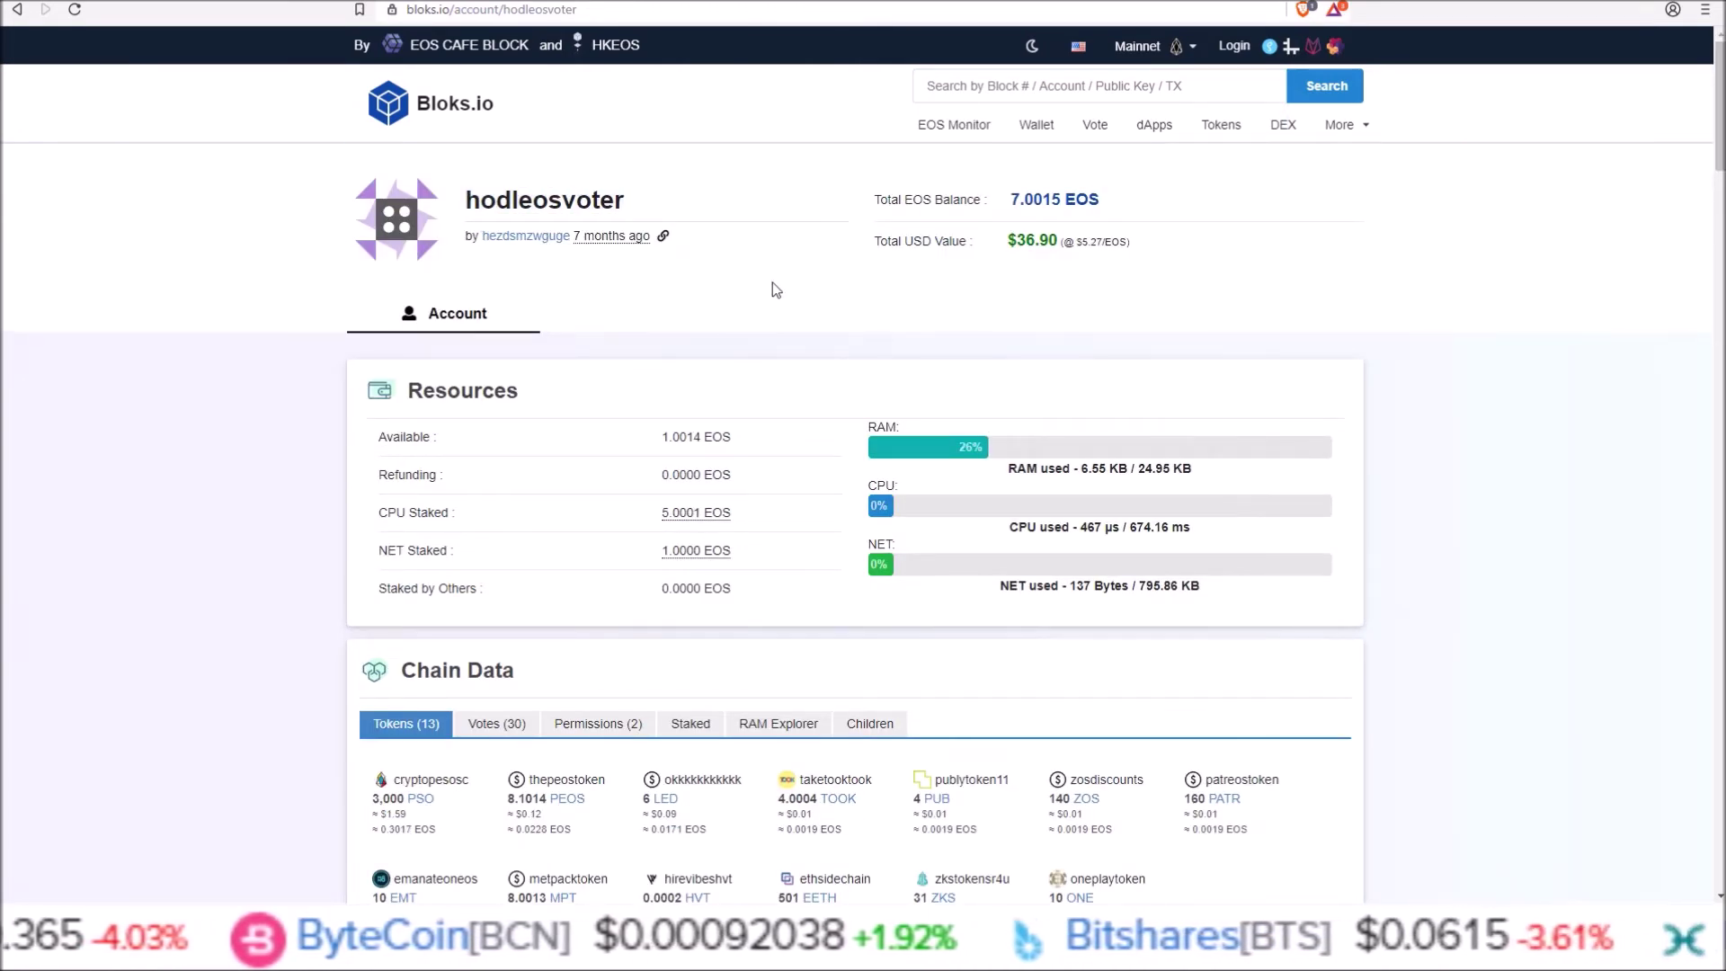
pyautogui.scroll(-3, 854, 284)
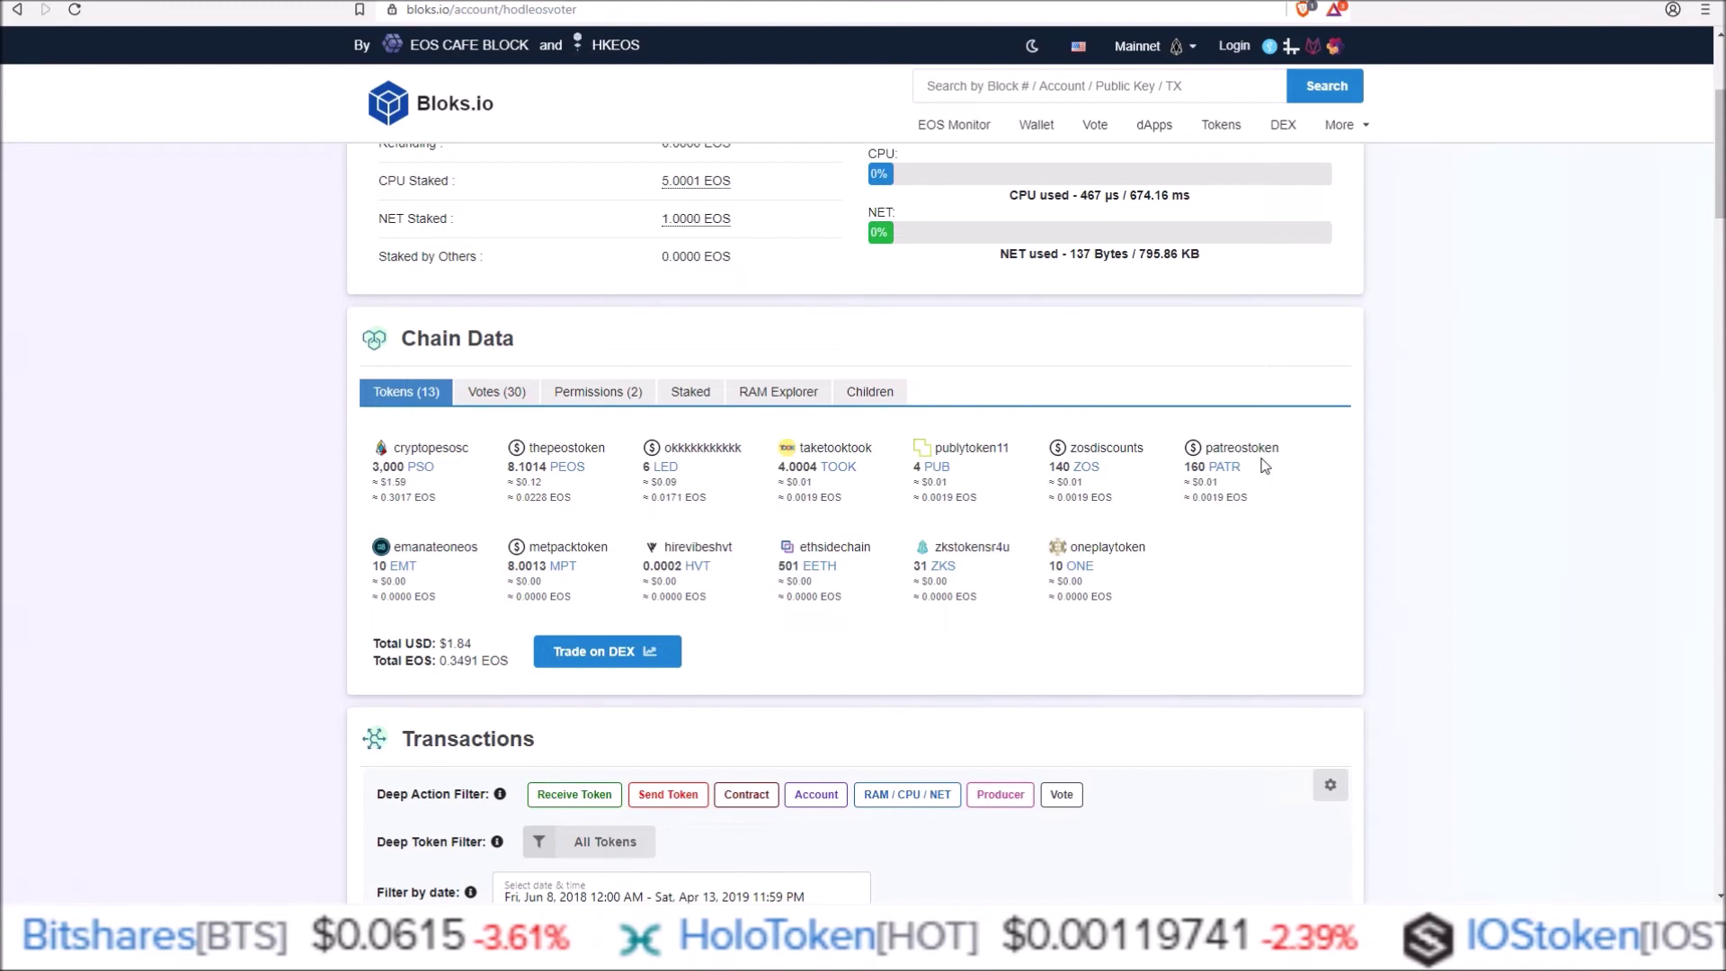
pyautogui.moveTo(1287, 448); pyautogui.dragTo(1209, 447)
pyautogui.rightClick(1214, 447)
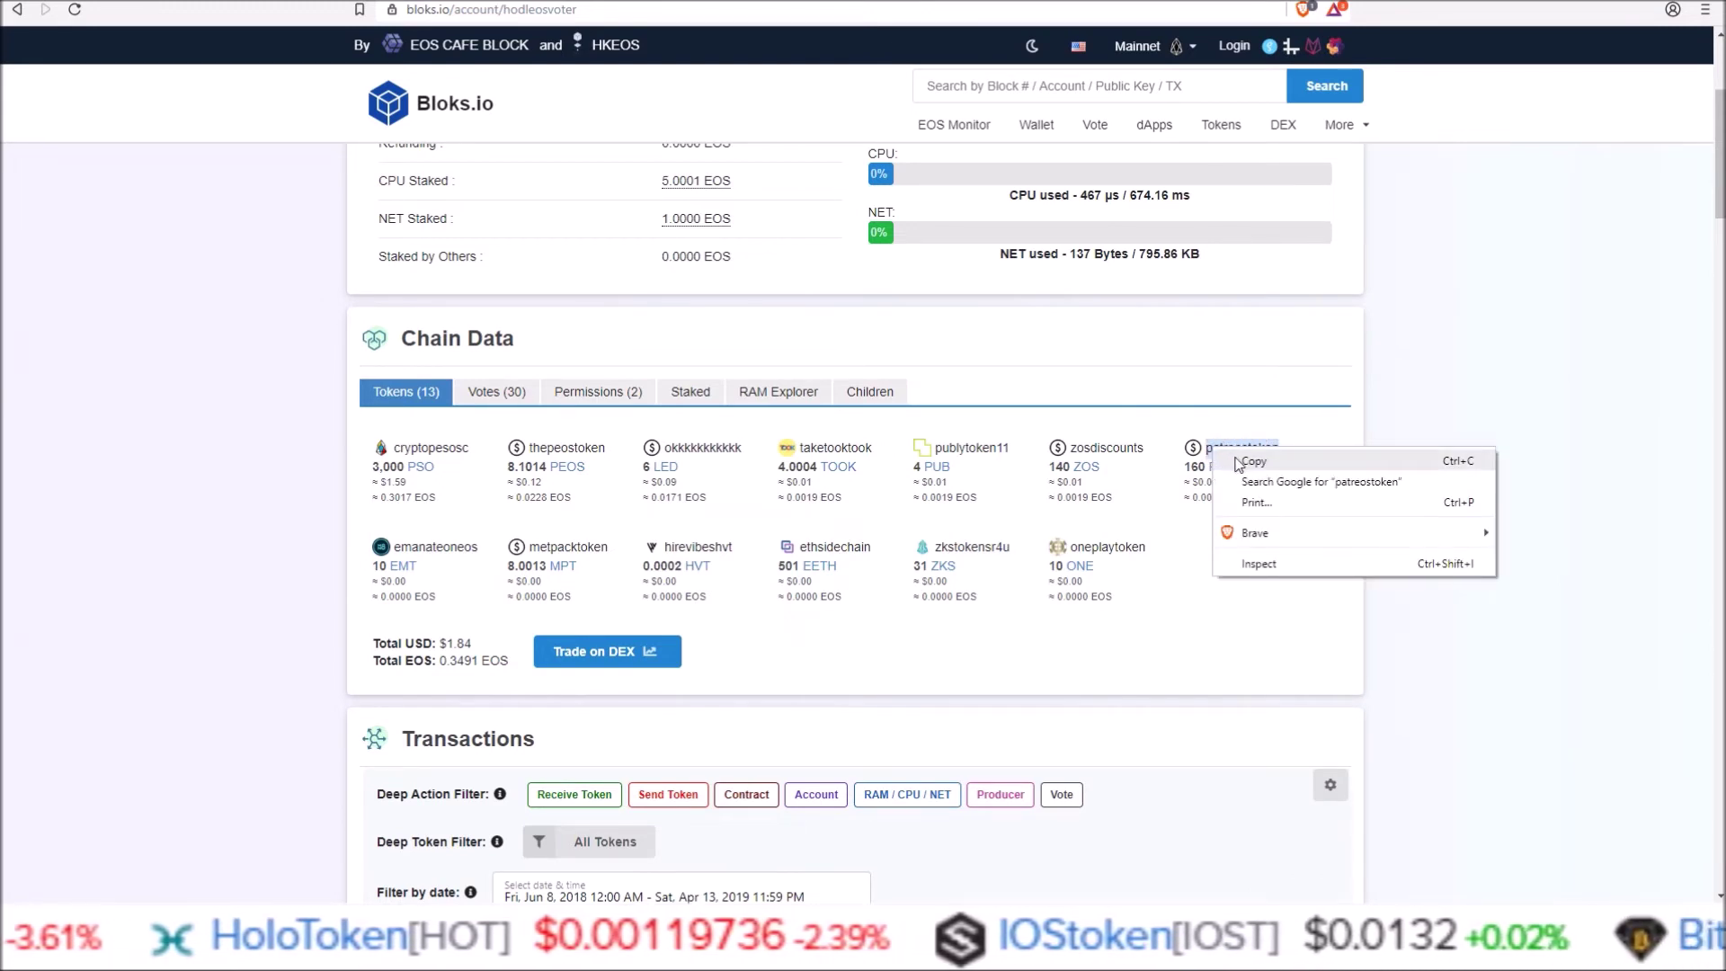
pyautogui.click(1241, 464)
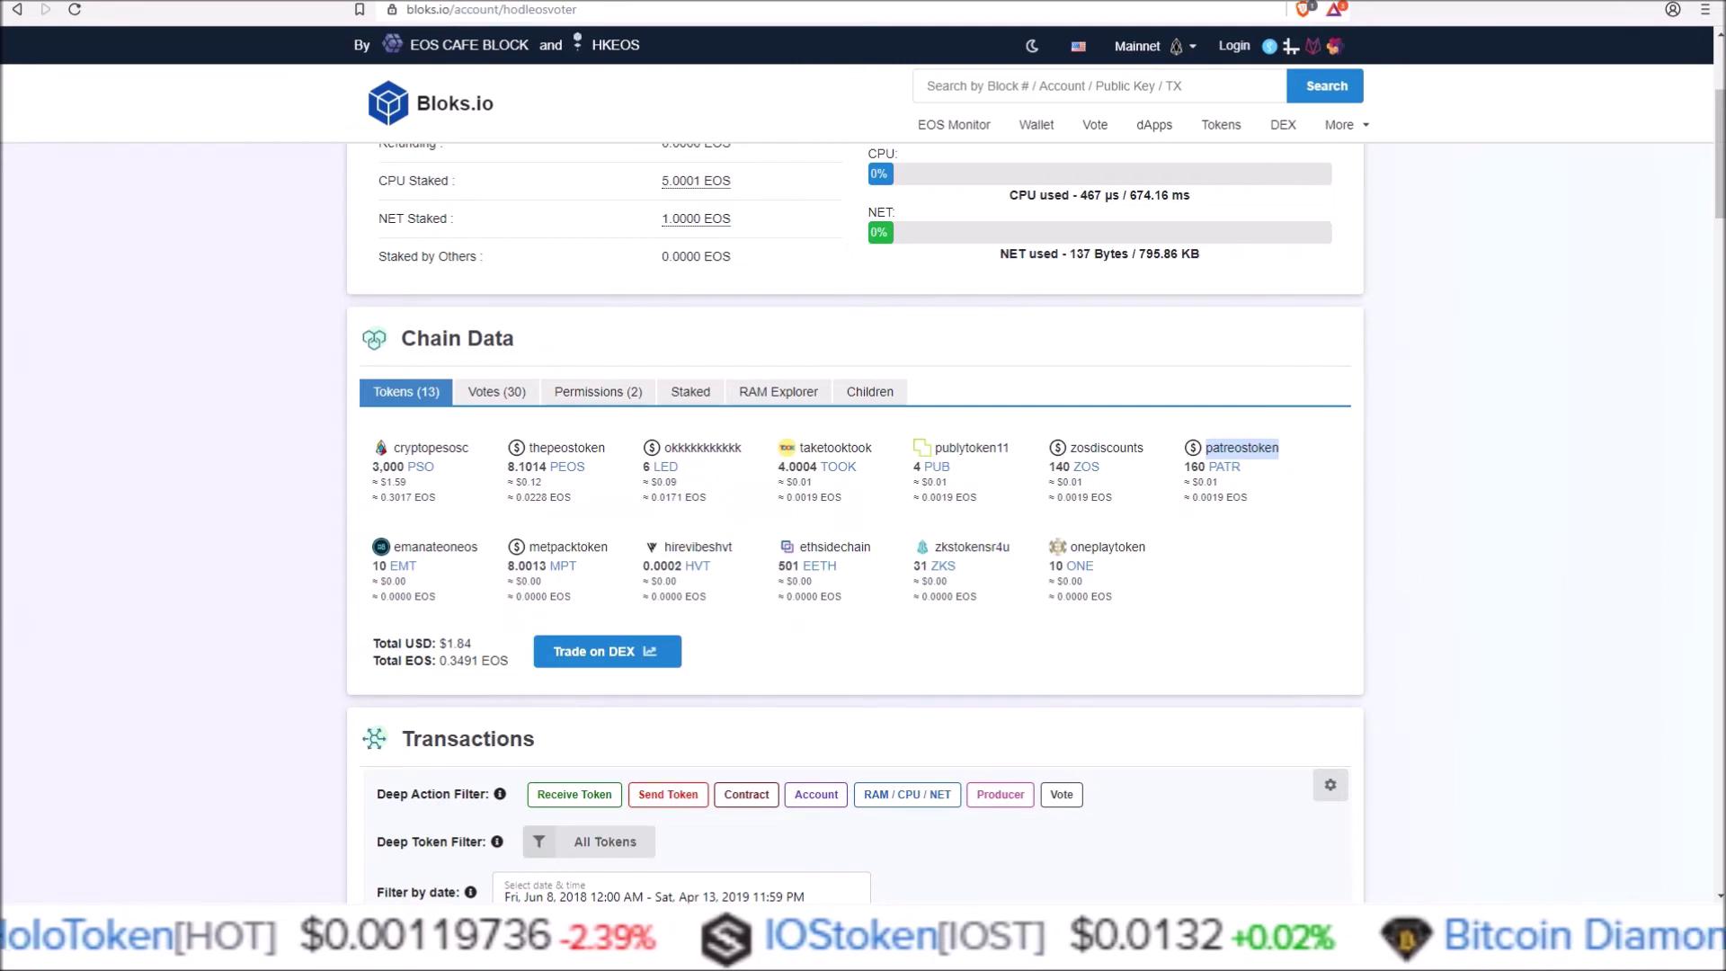
pyautogui.hotkey('alt', 'Tab')
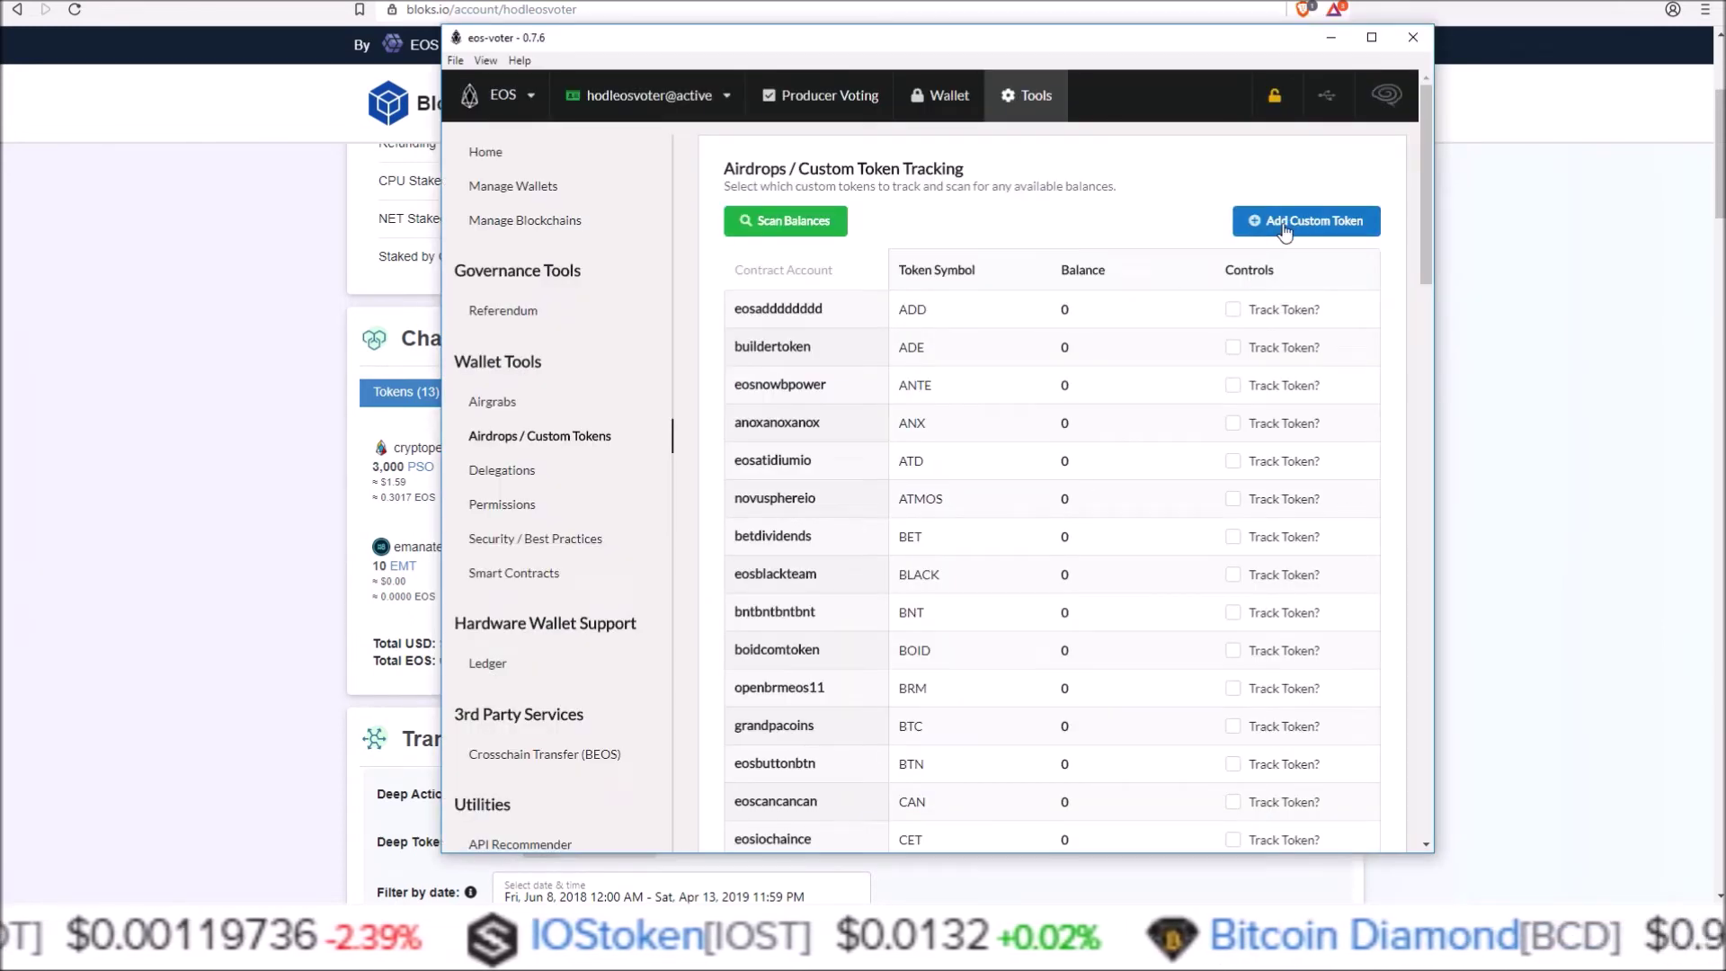
pyautogui.moveTo(1428, 142); pyautogui.dragTo(1410, 558)
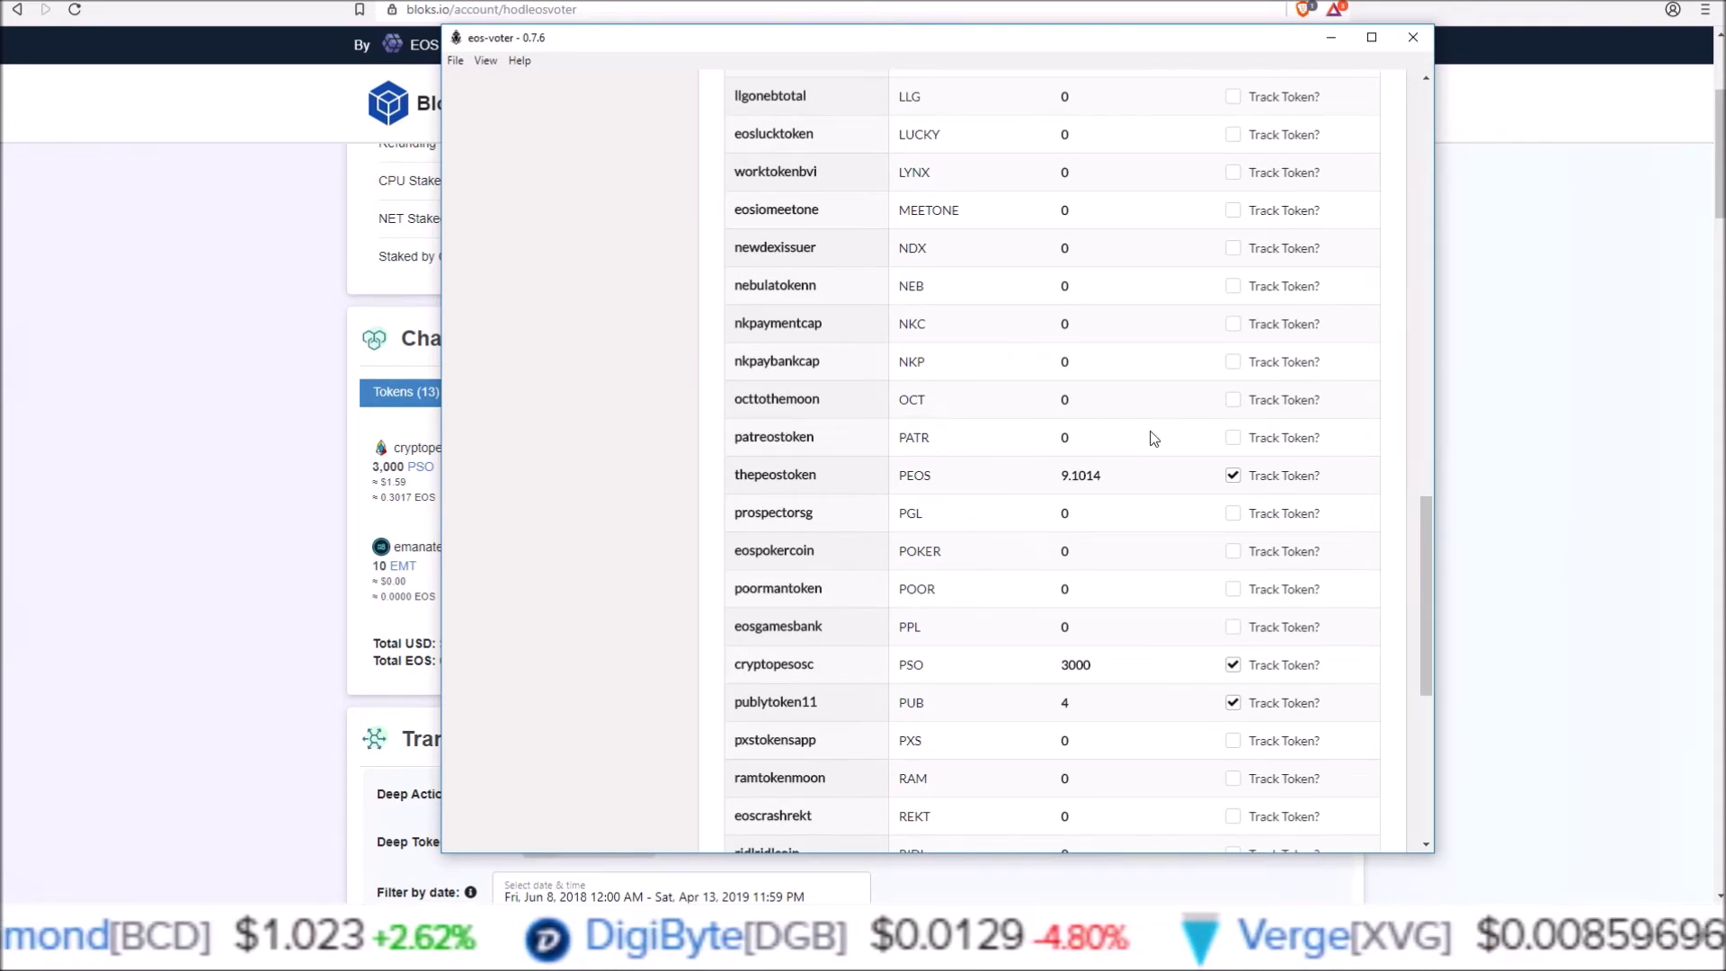
pyautogui.click(864, 13)
pyautogui.hotkey('alt', 'Tab')
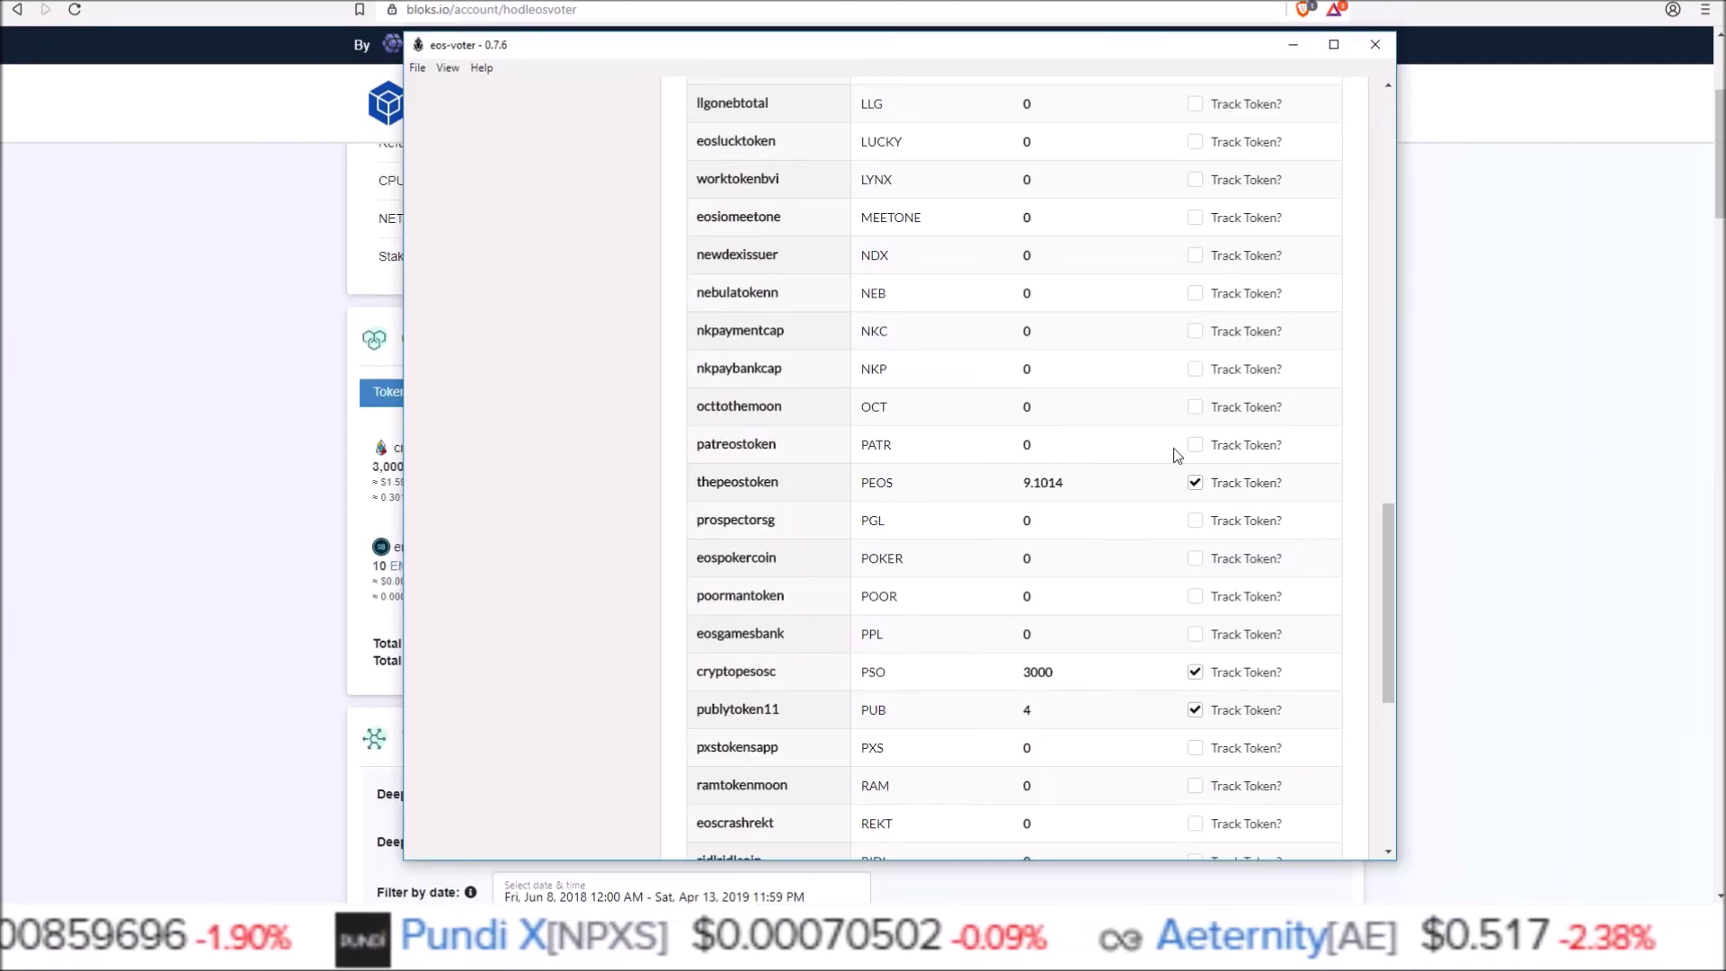
pyautogui.moveTo(1379, 526); pyautogui.dragTo(1385, 113)
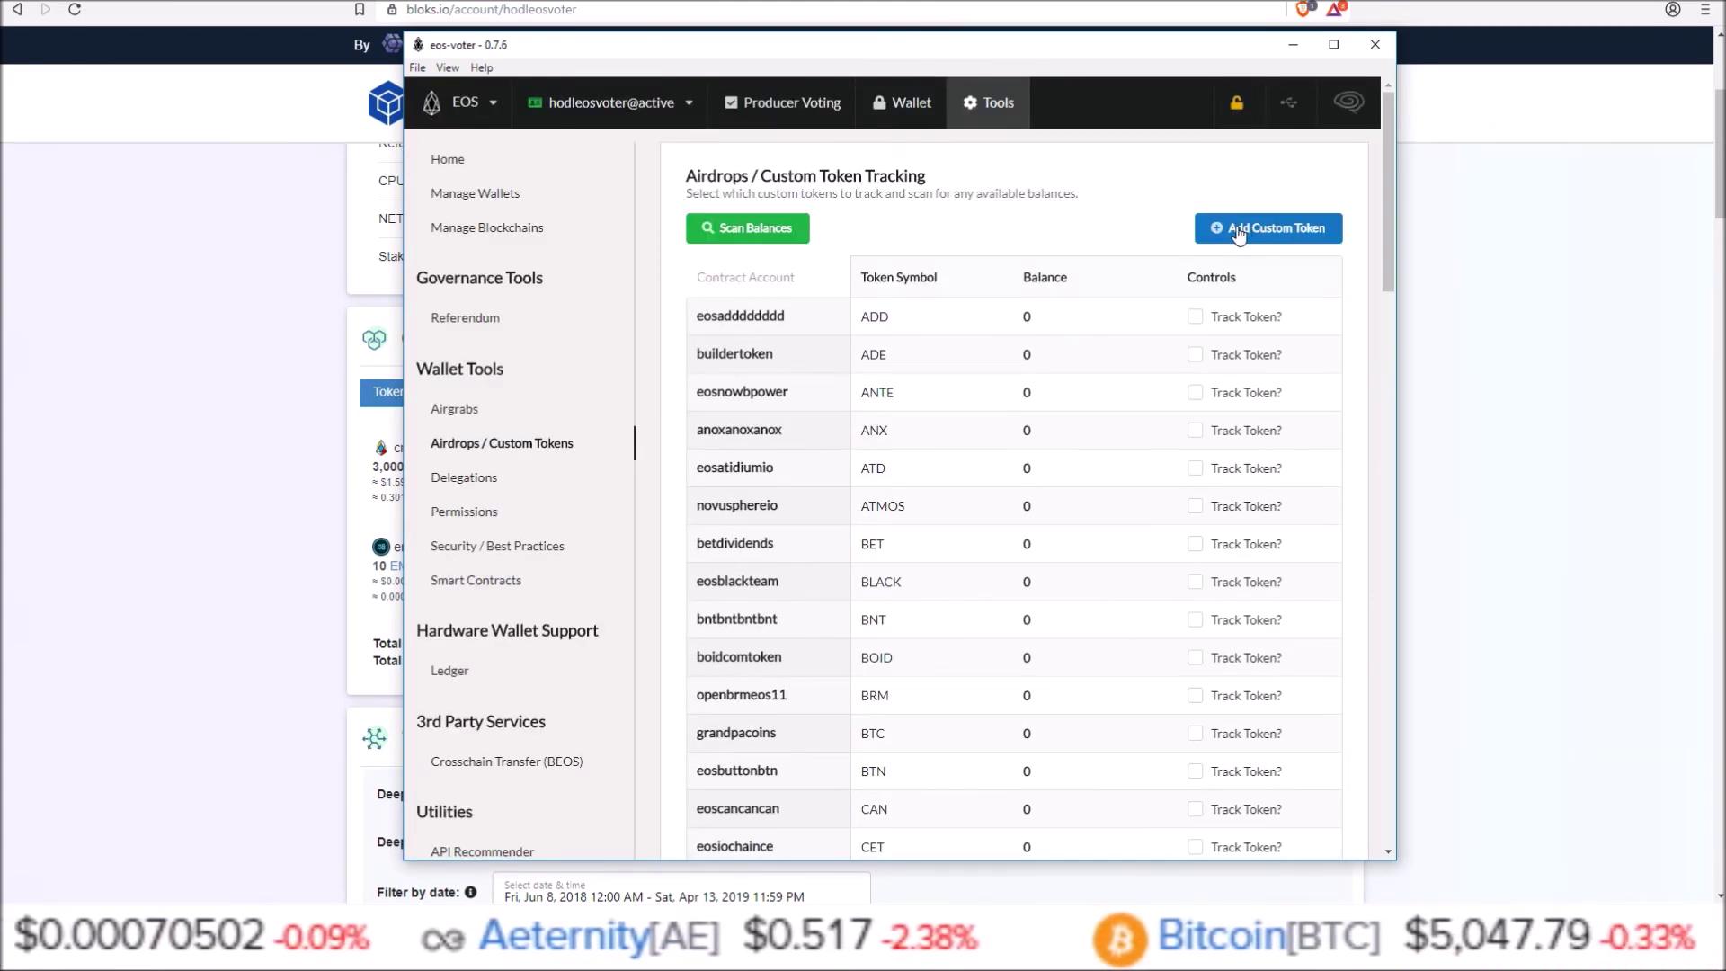
# In a new custom token, paste patreostoken as the contract account and enter PATR as the symbol.
pyautogui.click(1239, 230)
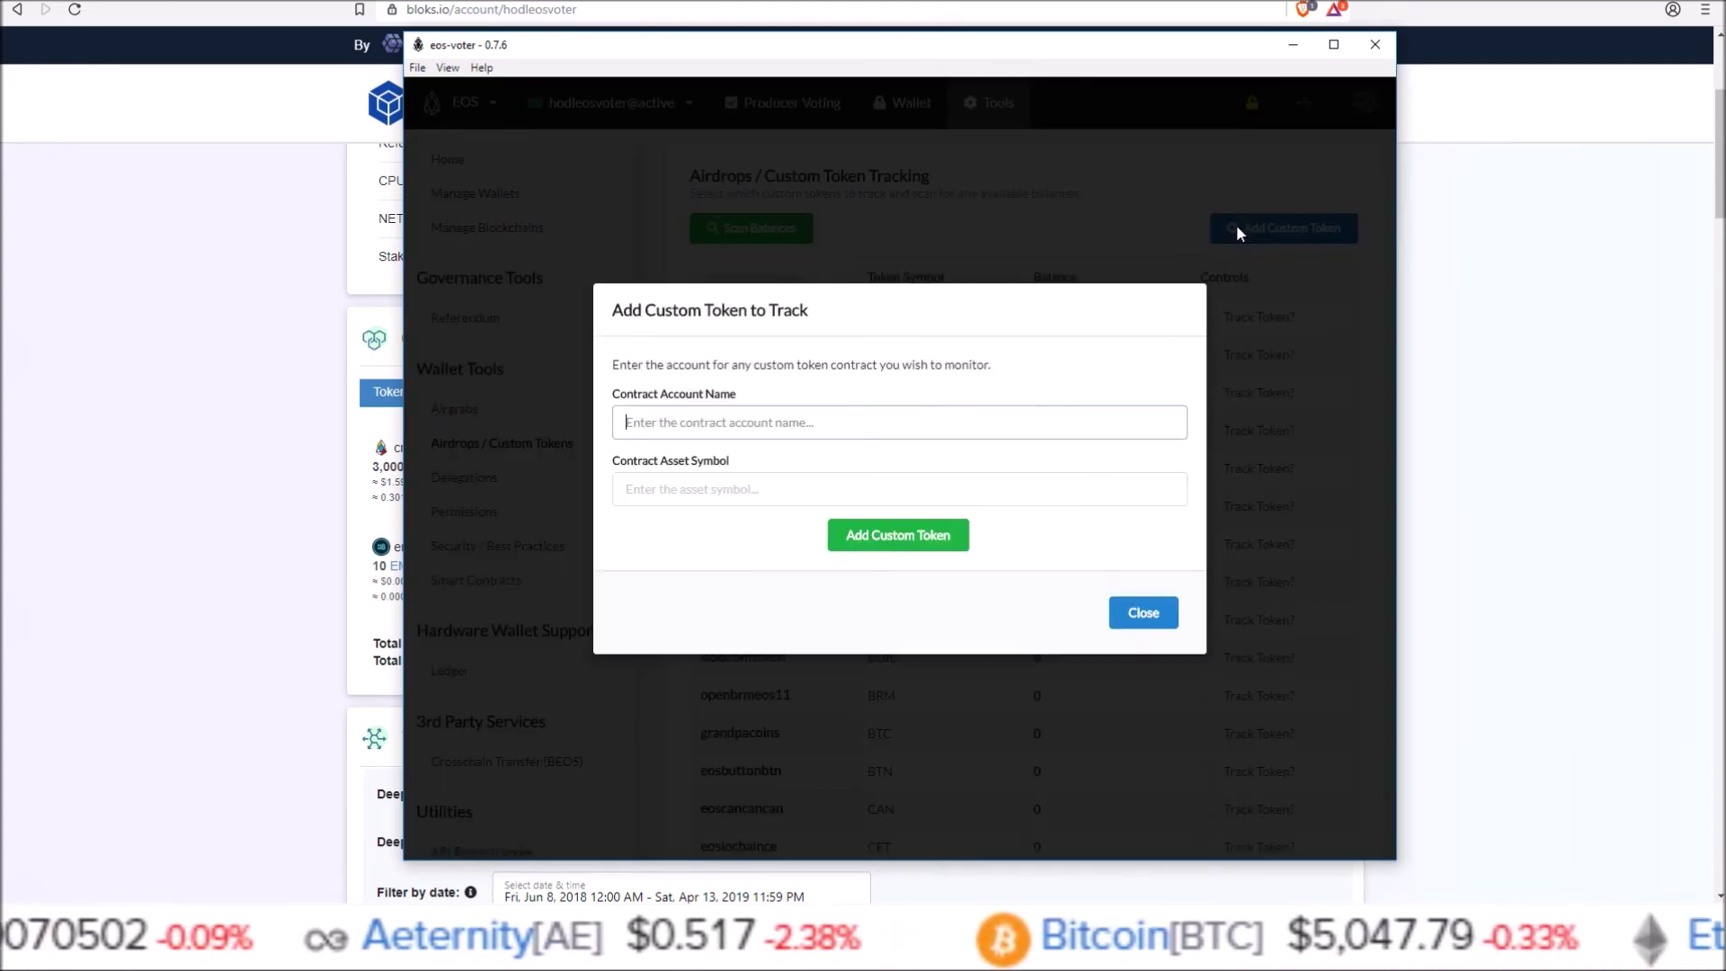
pyautogui.rightClick(689, 423)
pyautogui.click(734, 498)
pyautogui.click(696, 488)
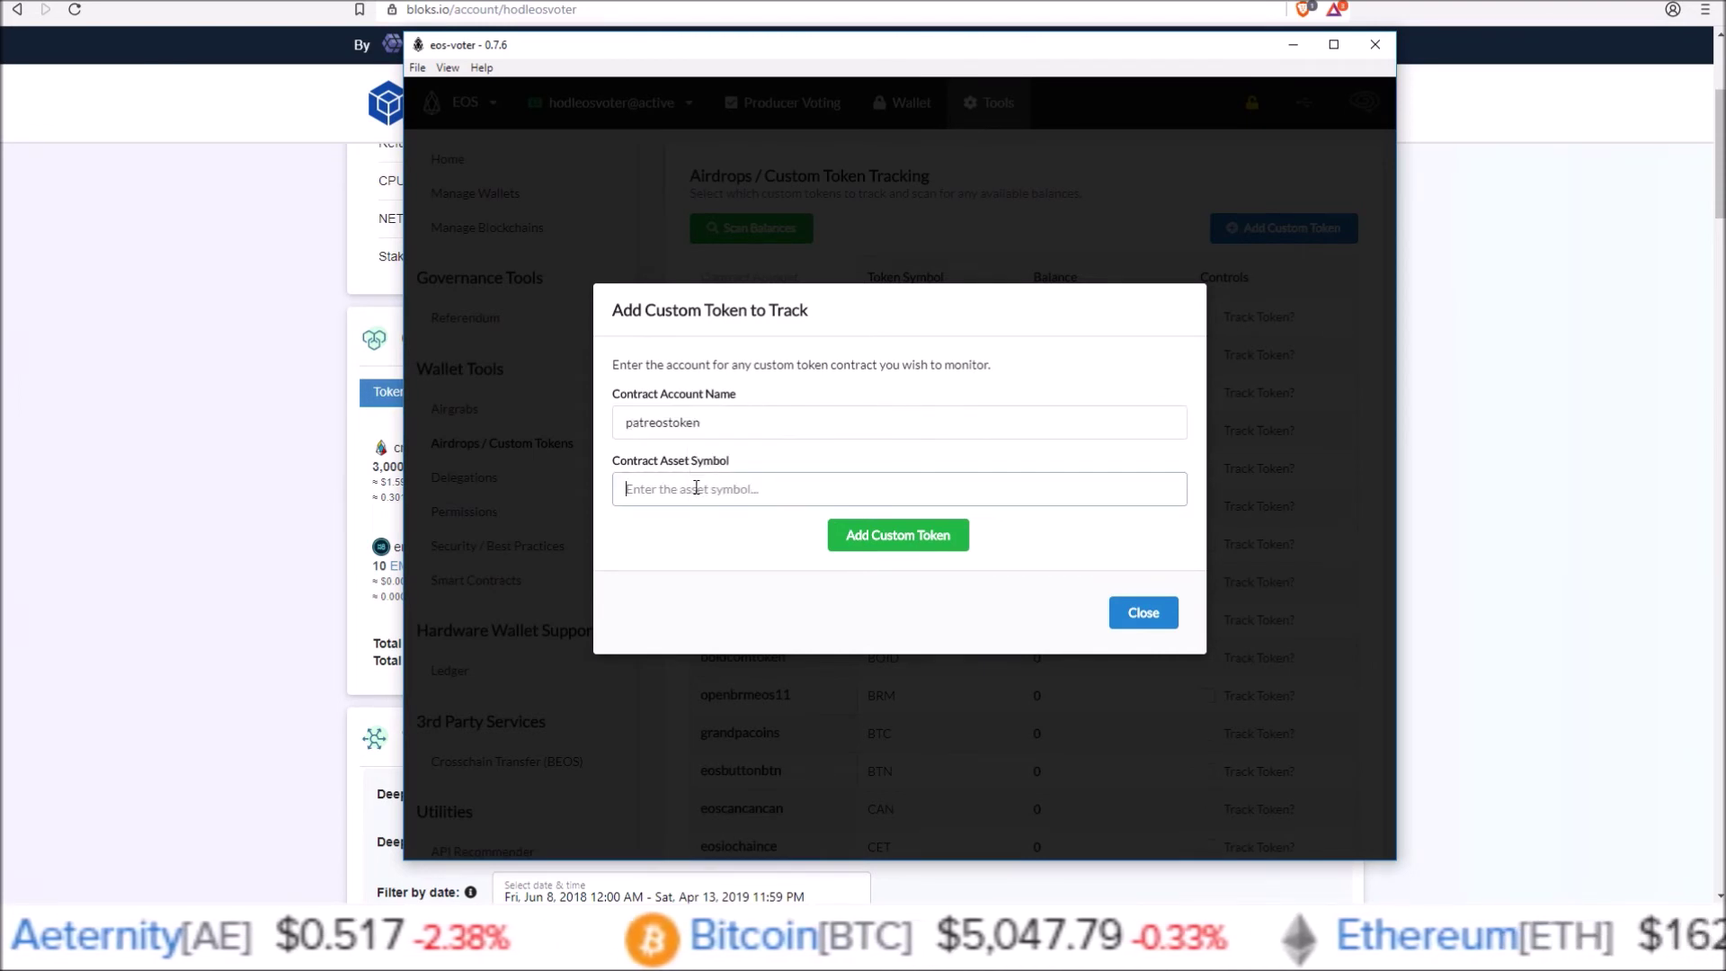
pyautogui.write('PATR')
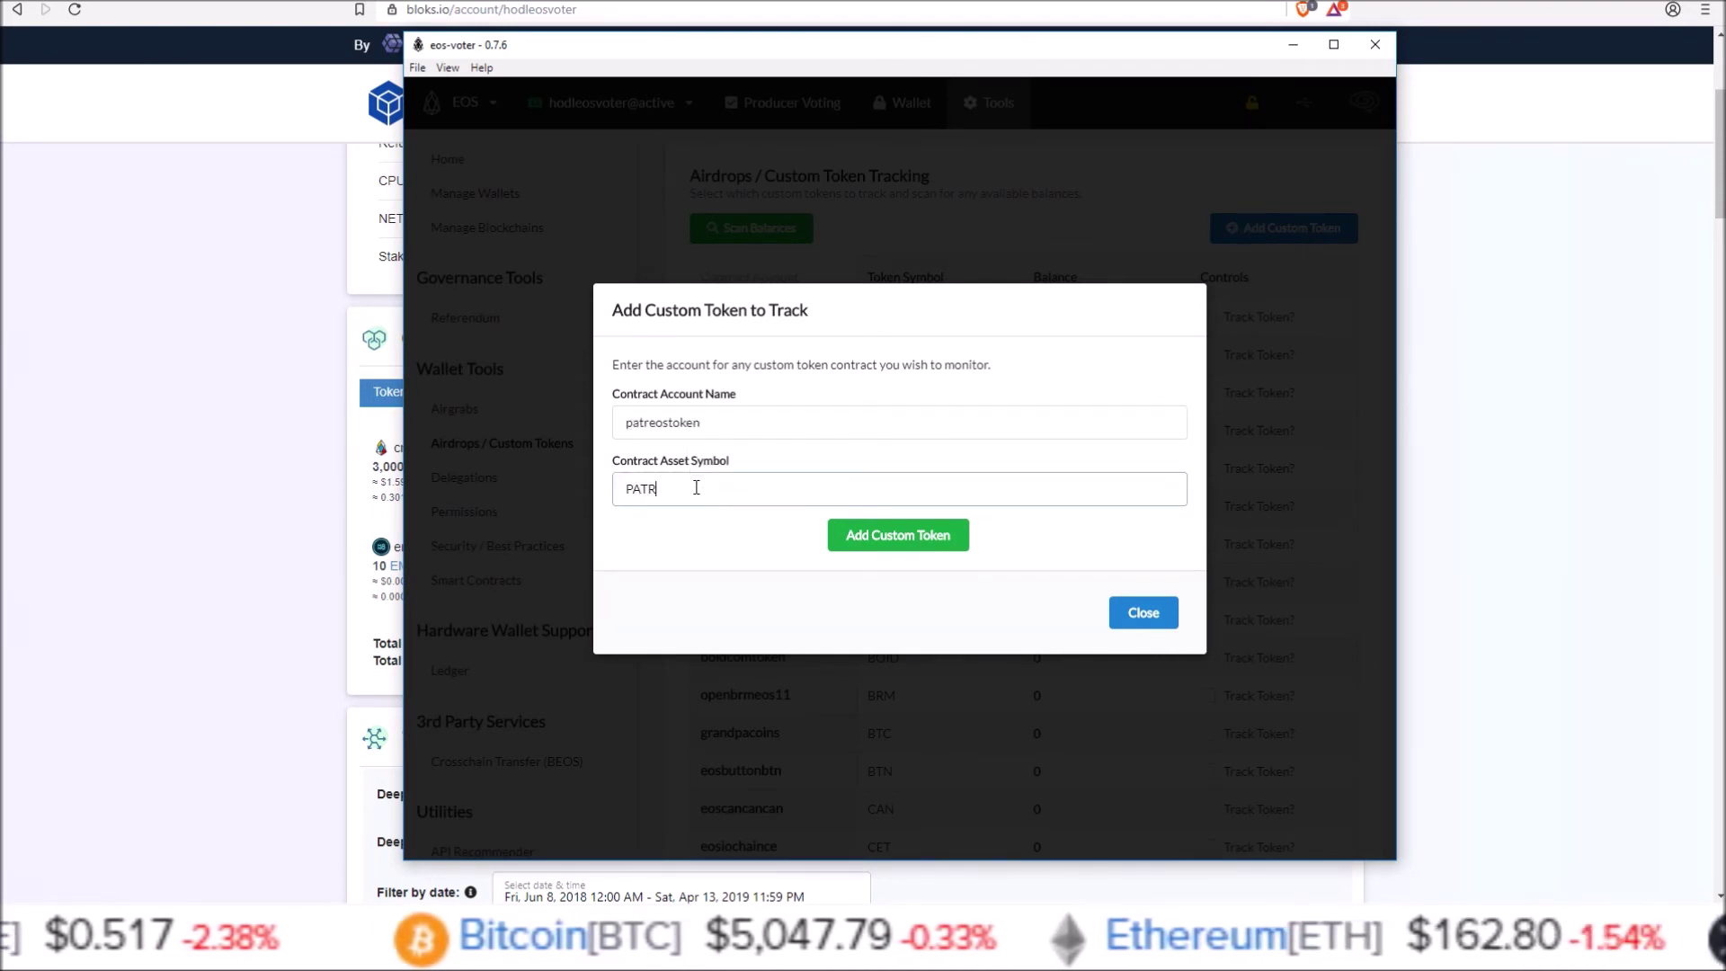
pyautogui.moveTo(1145, 54); pyautogui.dragTo(878, 50)
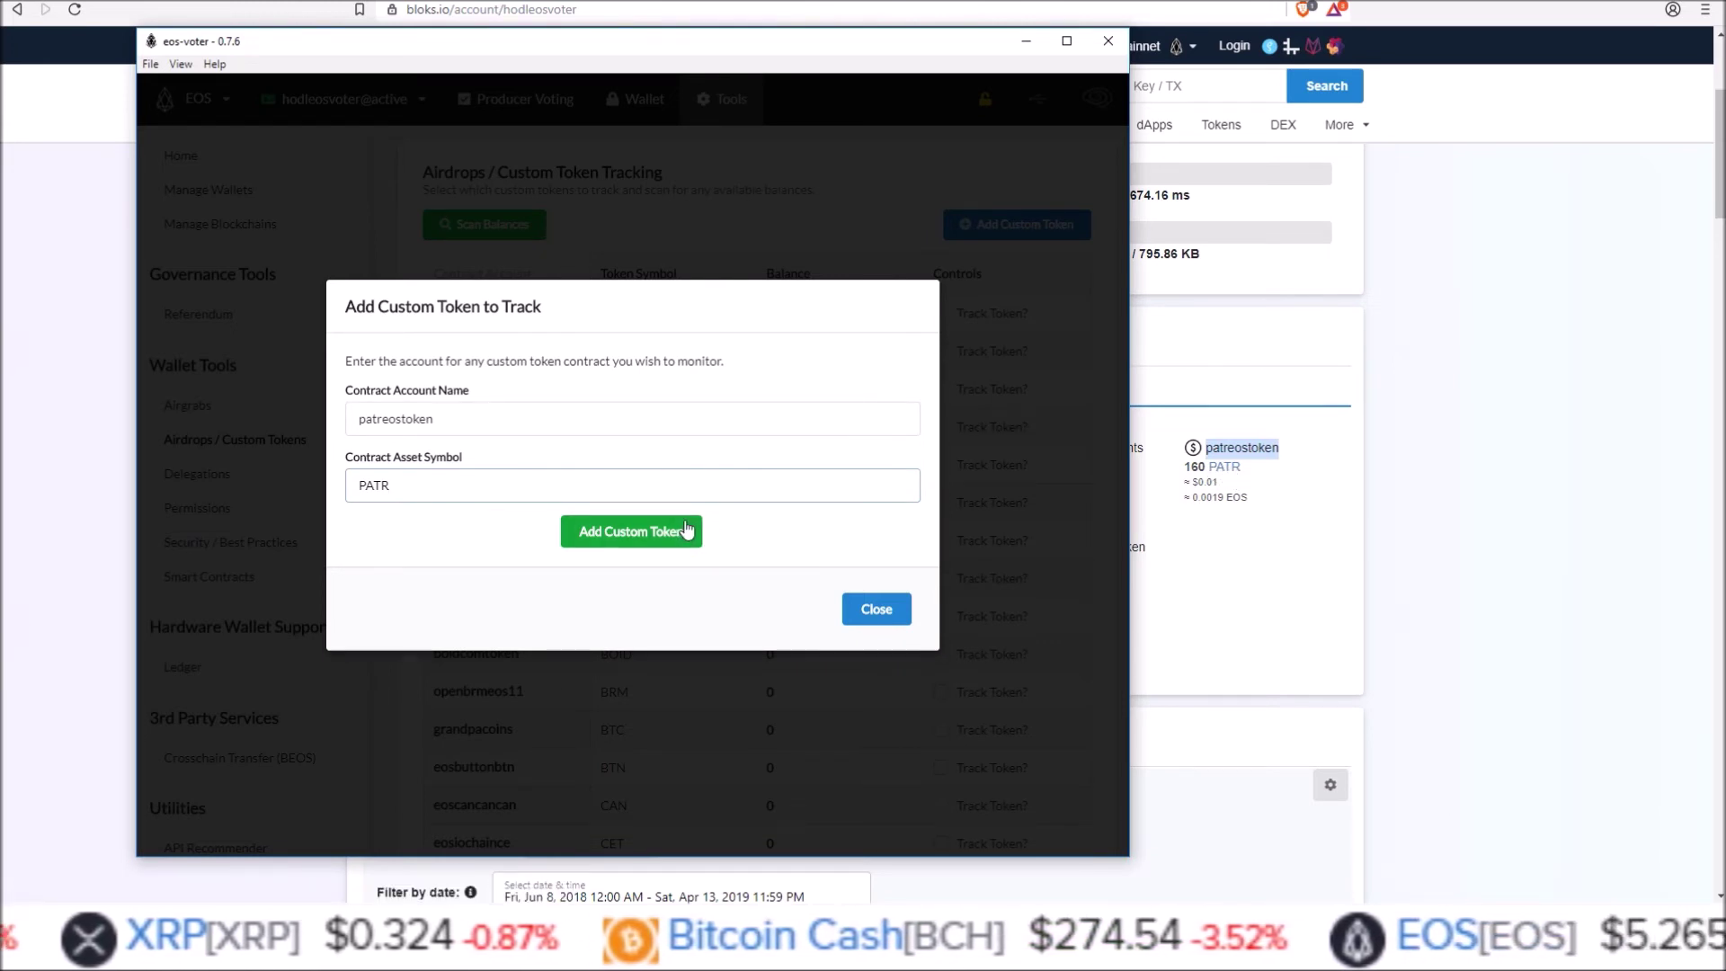
# Dismiss the custom token dialog and view the Wallet balances: 7.0015 EOS, EETH 501, PEOS 9.1014, PSO 3000.
pyautogui.click(881, 620)
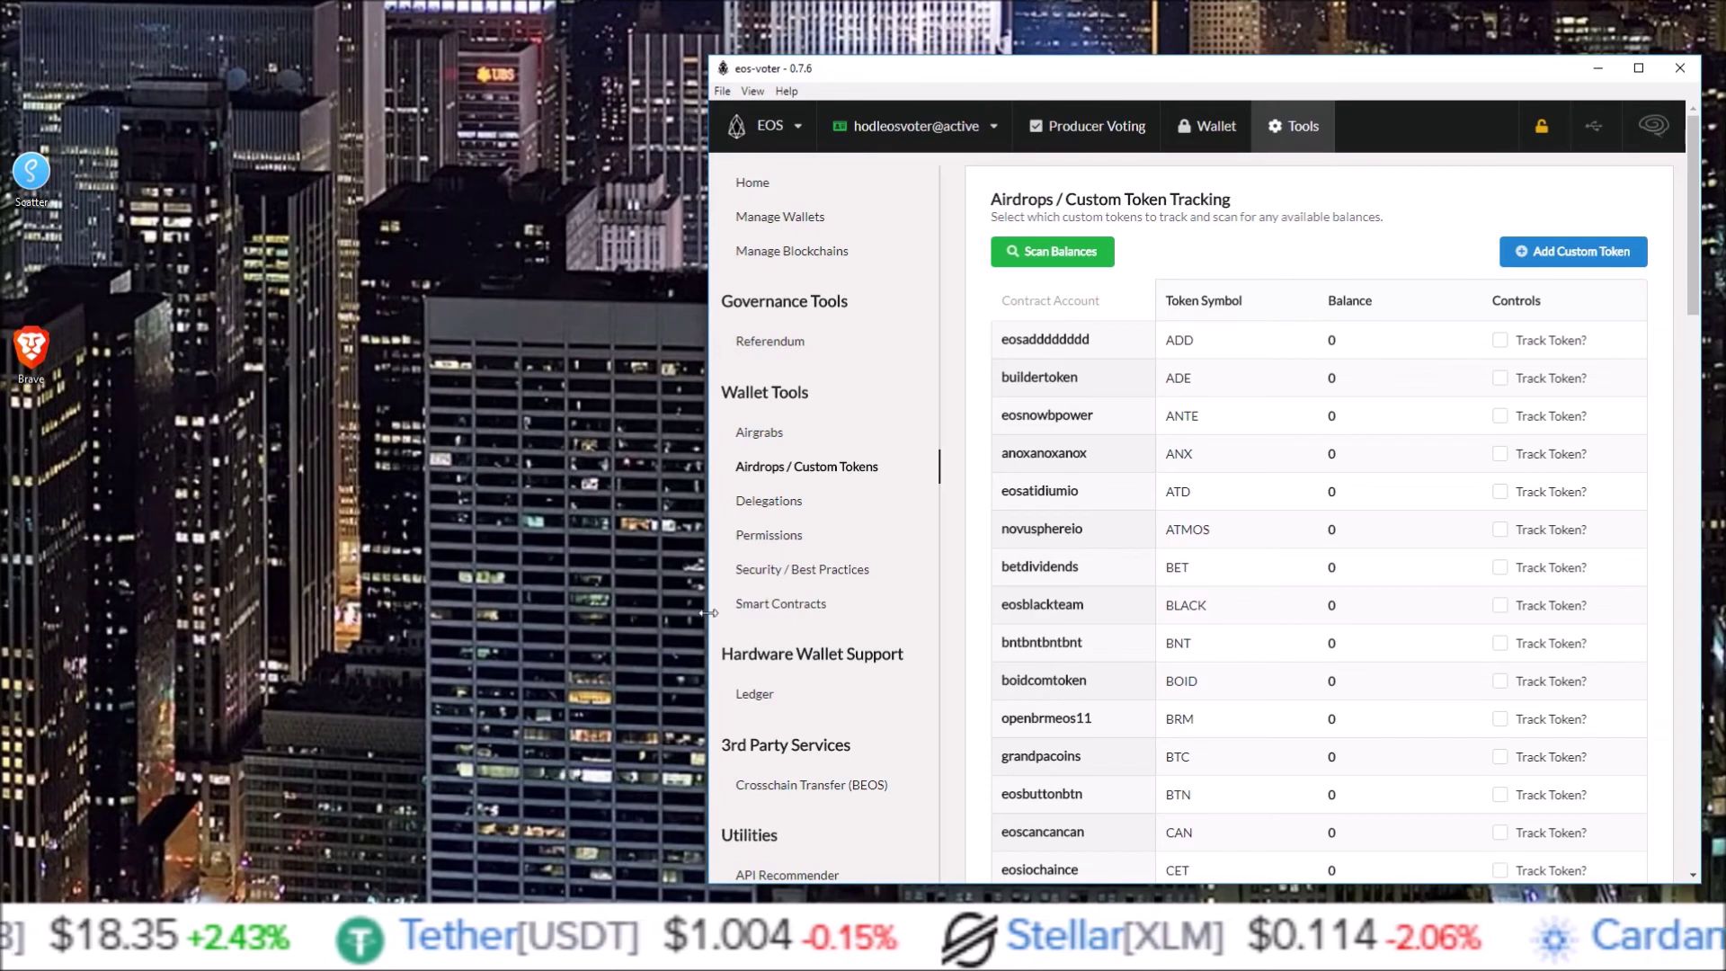
pyautogui.click(1199, 144)
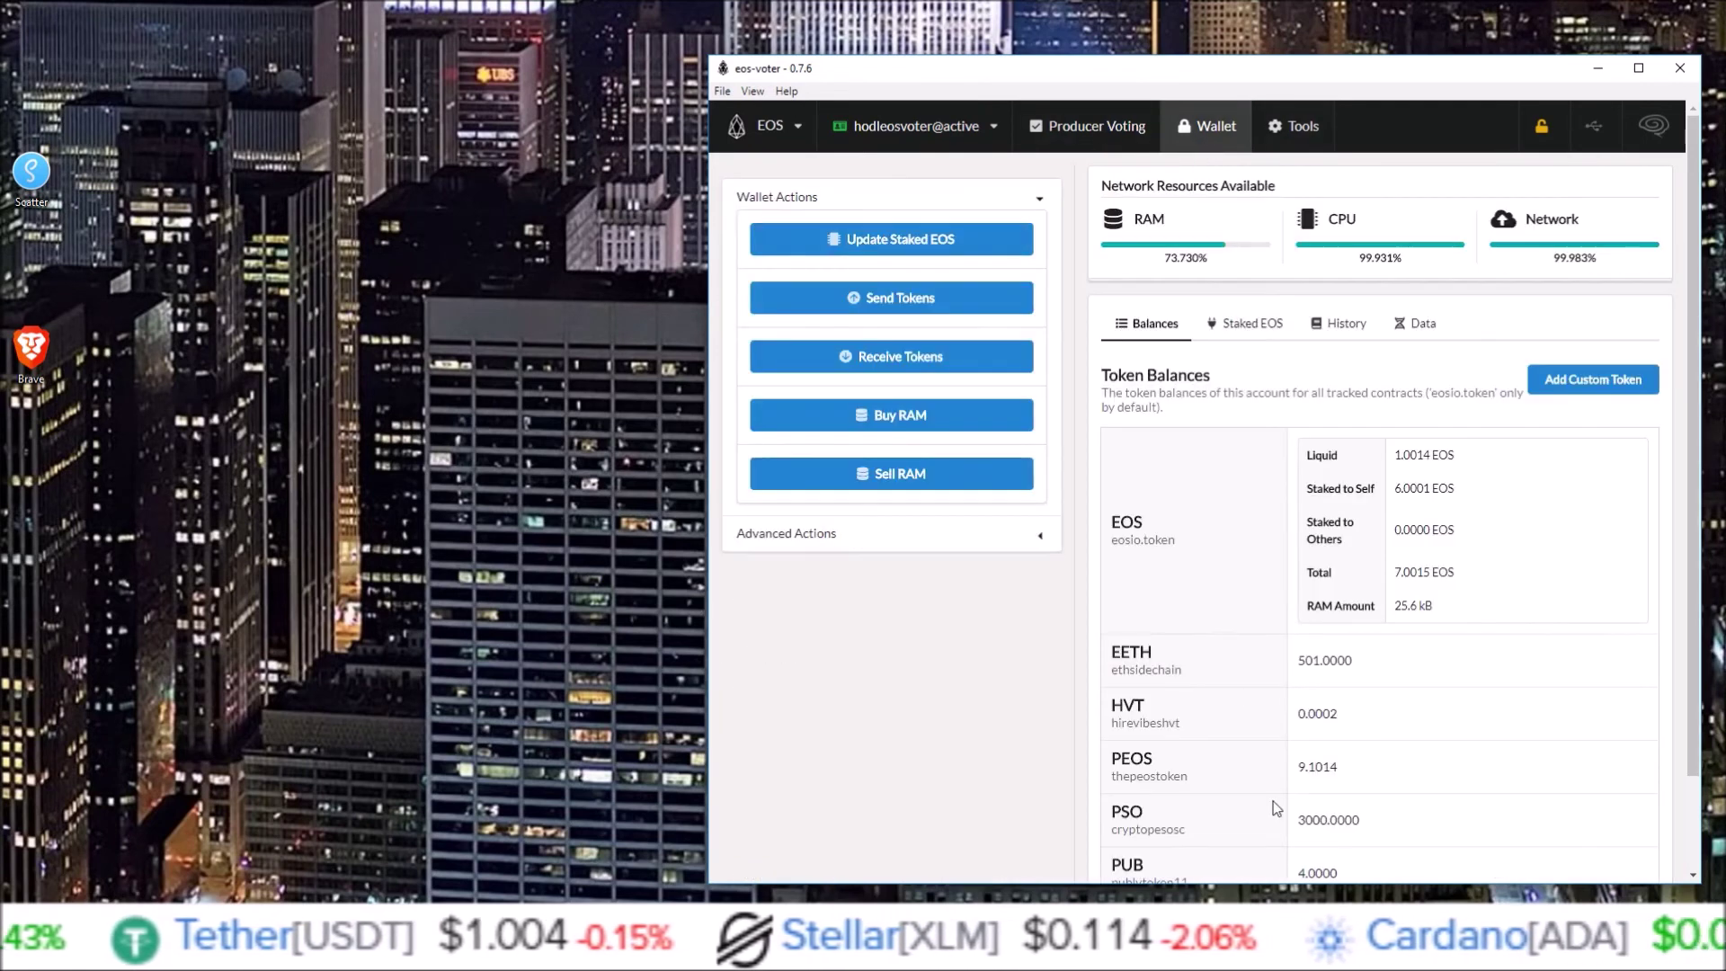